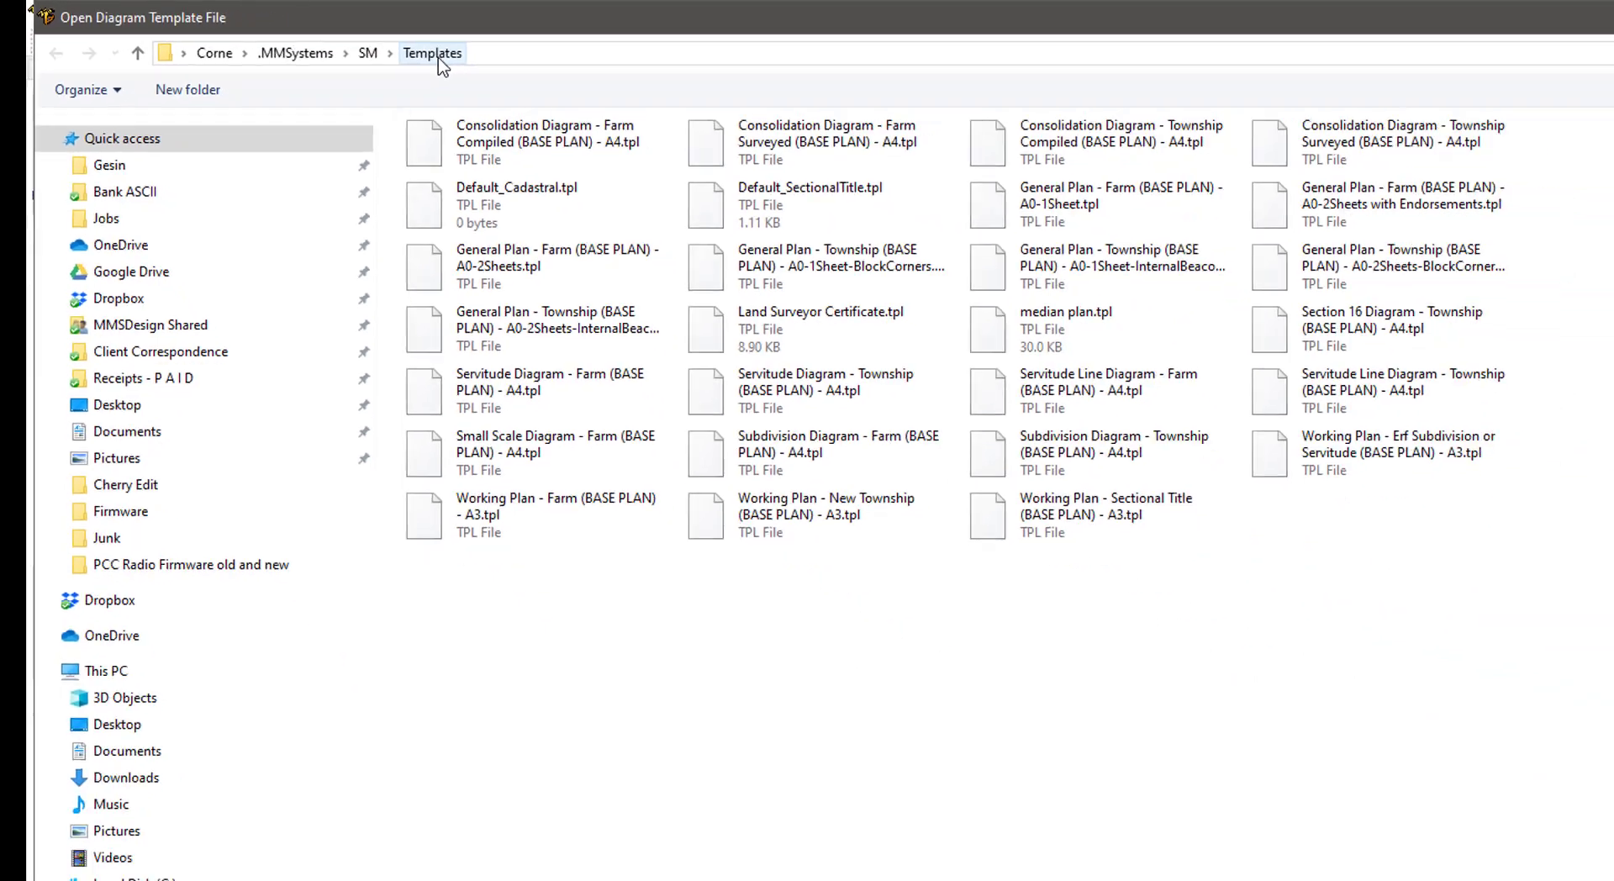
# - List all file types in the Templates folder and find the Default Data block Keywords.dat file
pyautogui.click(1476, 829)
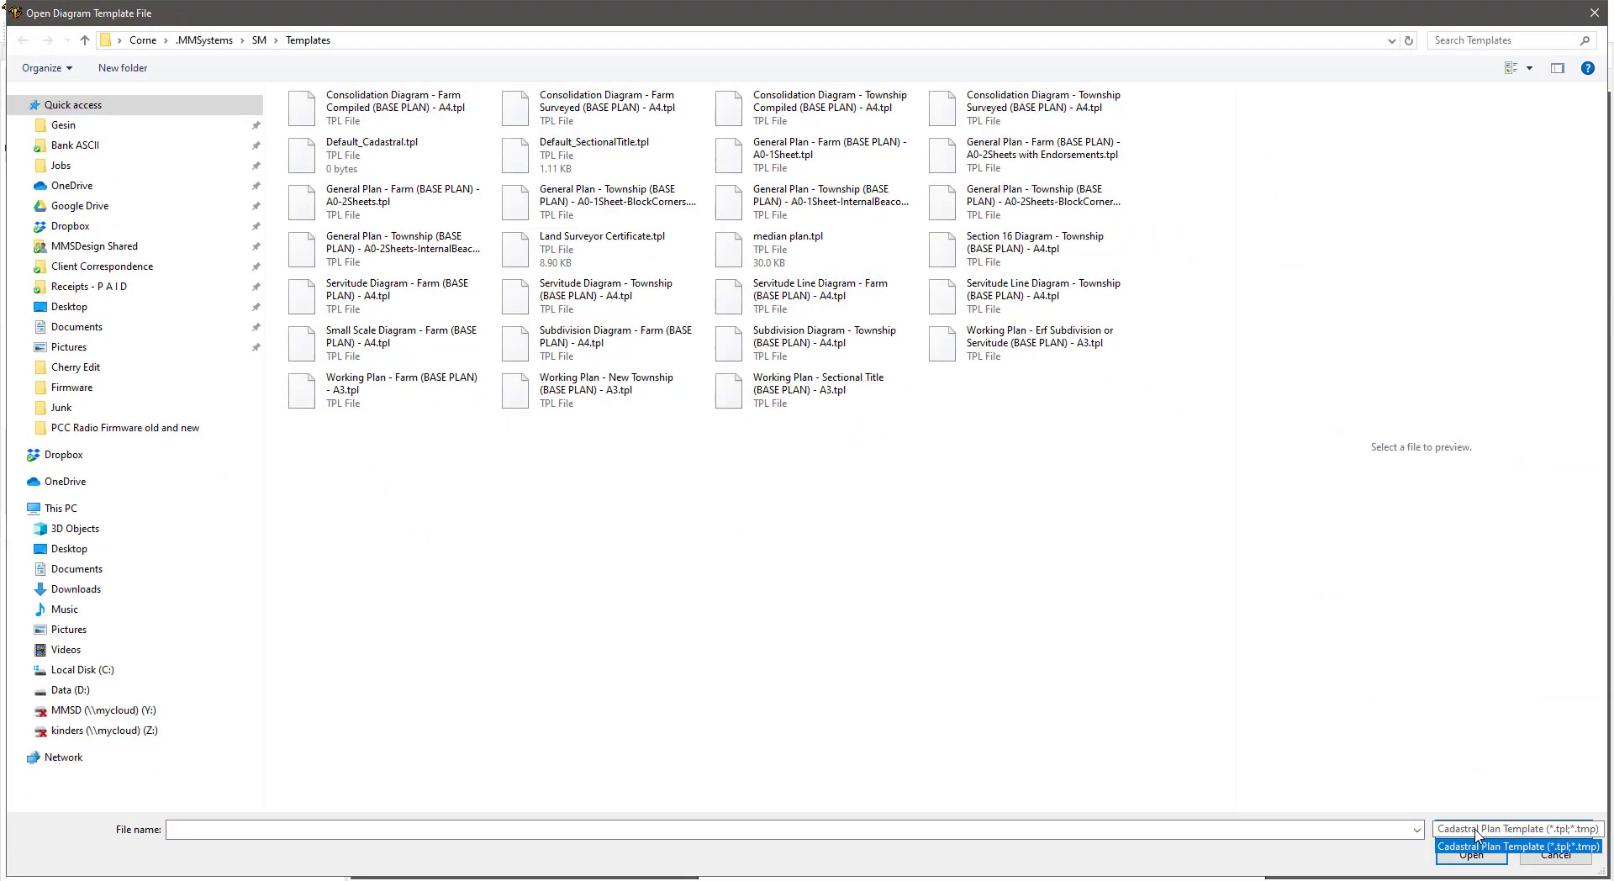
pyautogui.click(1476, 832)
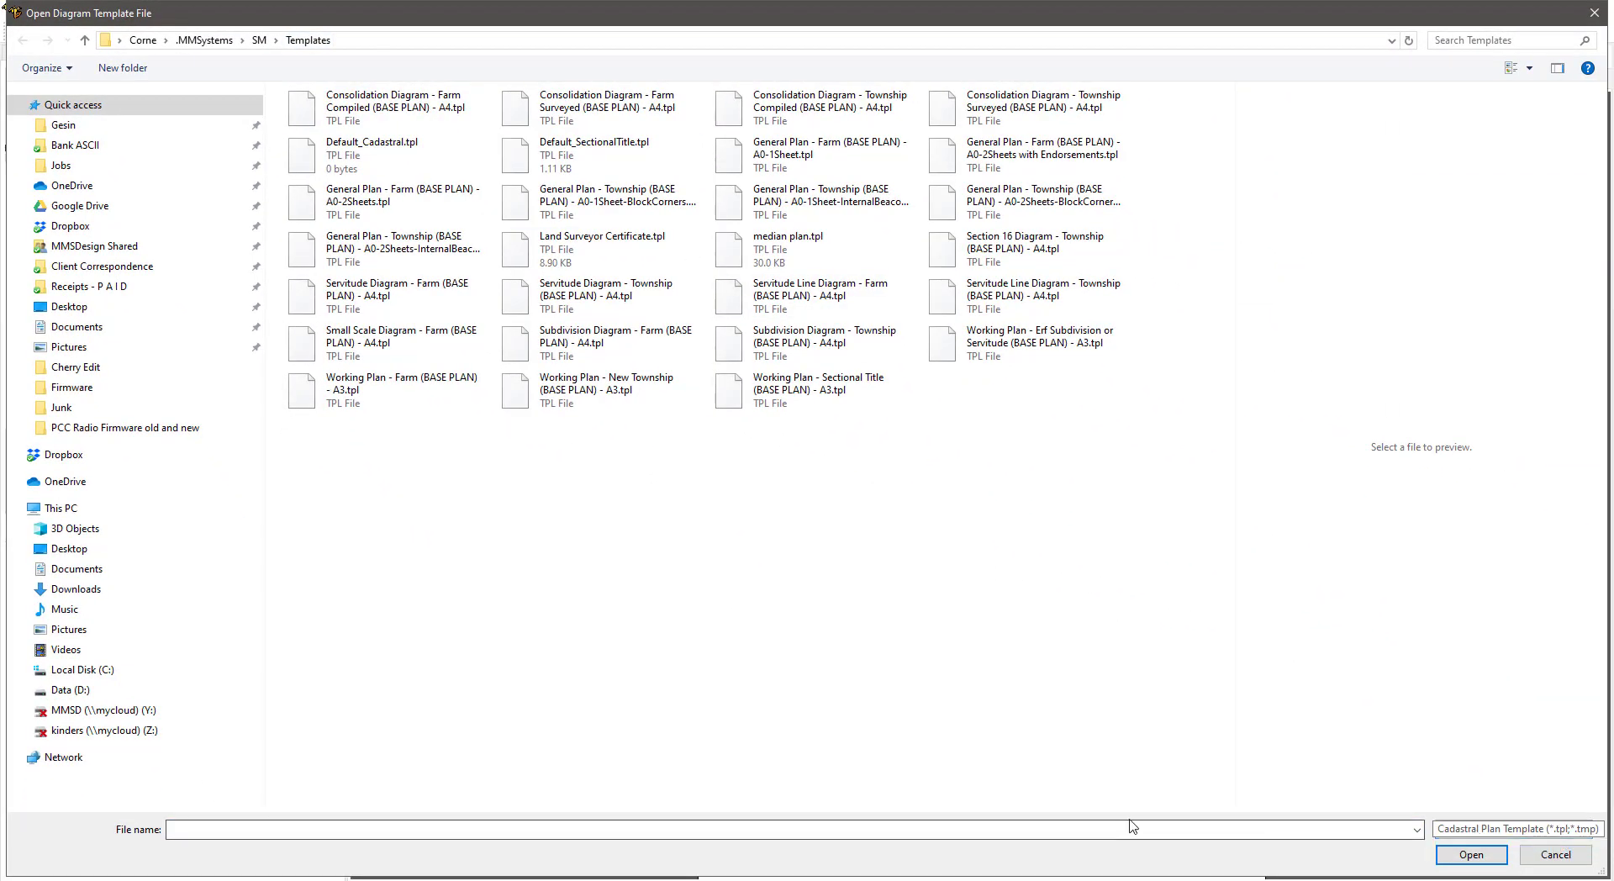
pyautogui.click(206, 830)
pyautogui.write('*')
pyautogui.press('Return')
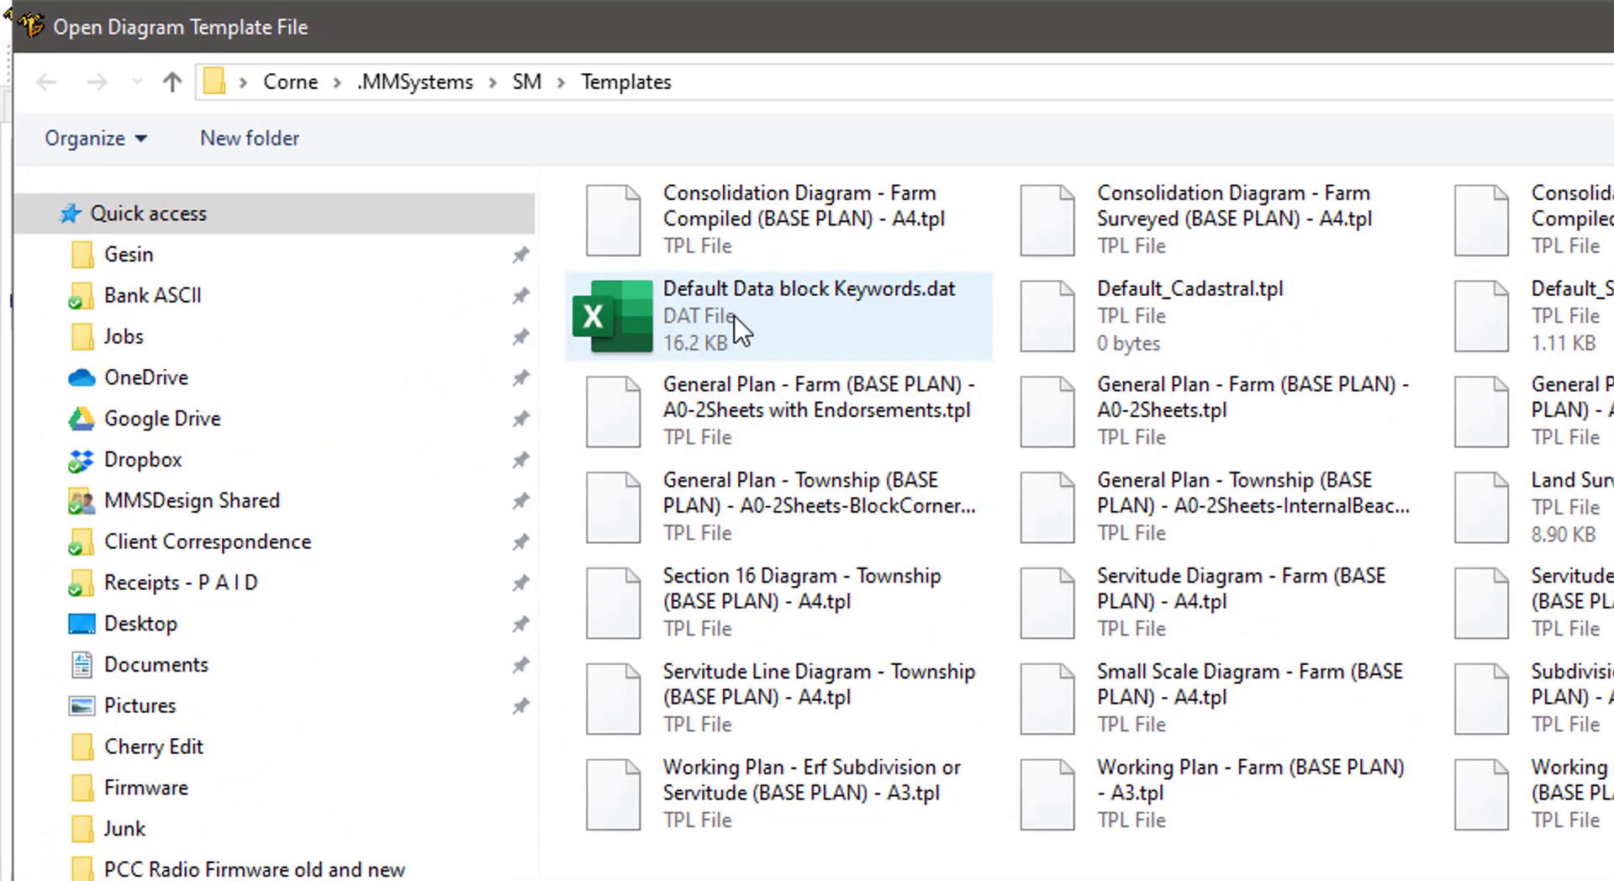
pyautogui.click(945, 304)
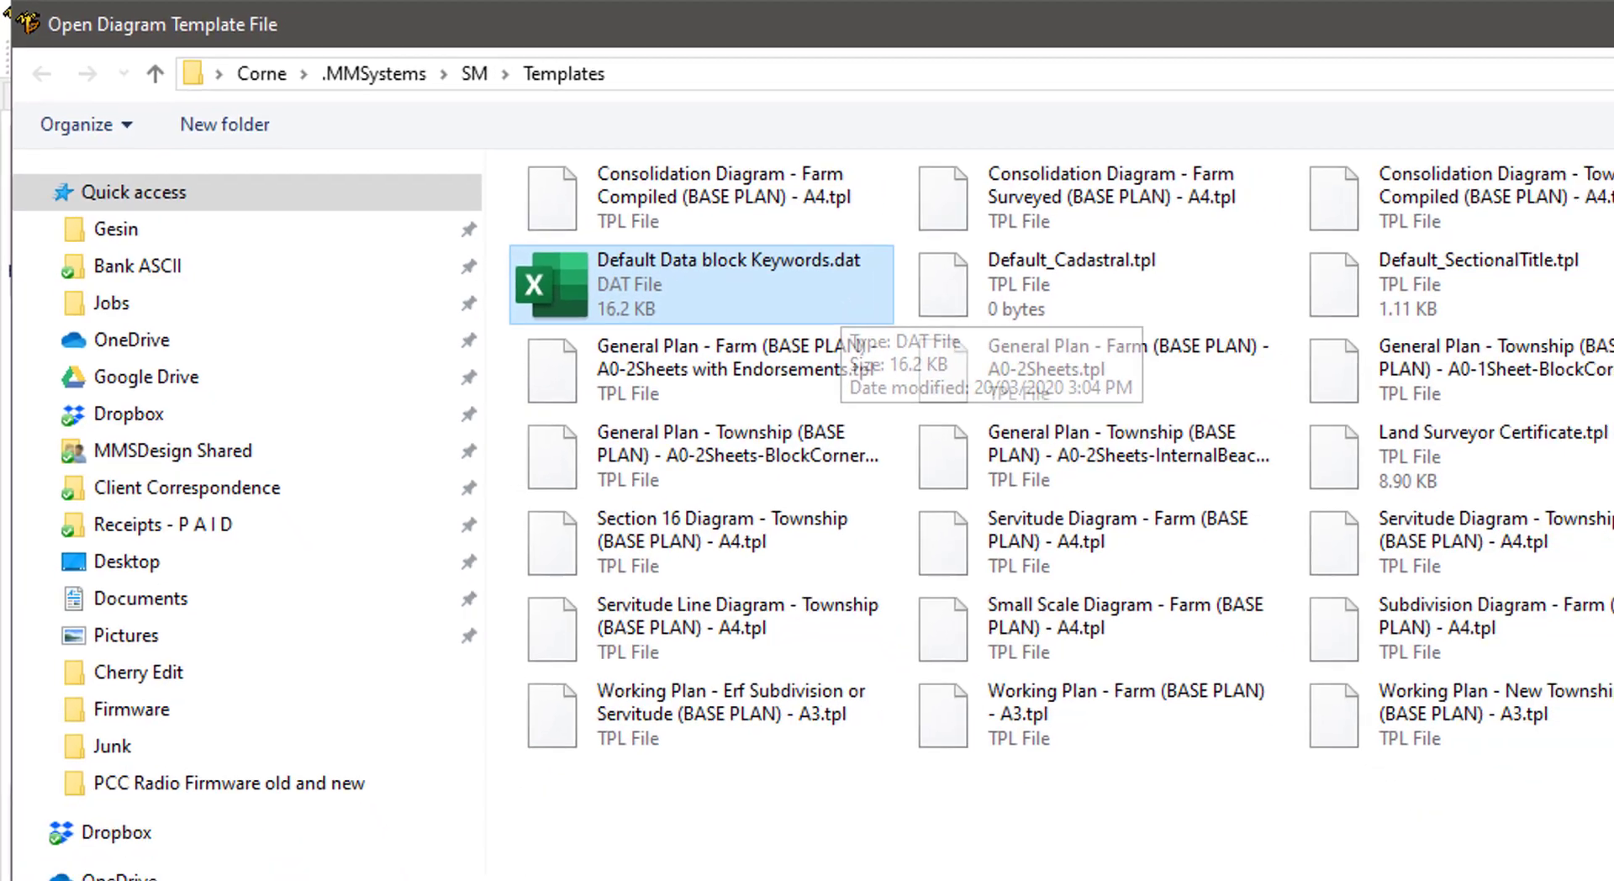
pyautogui.press('Return')
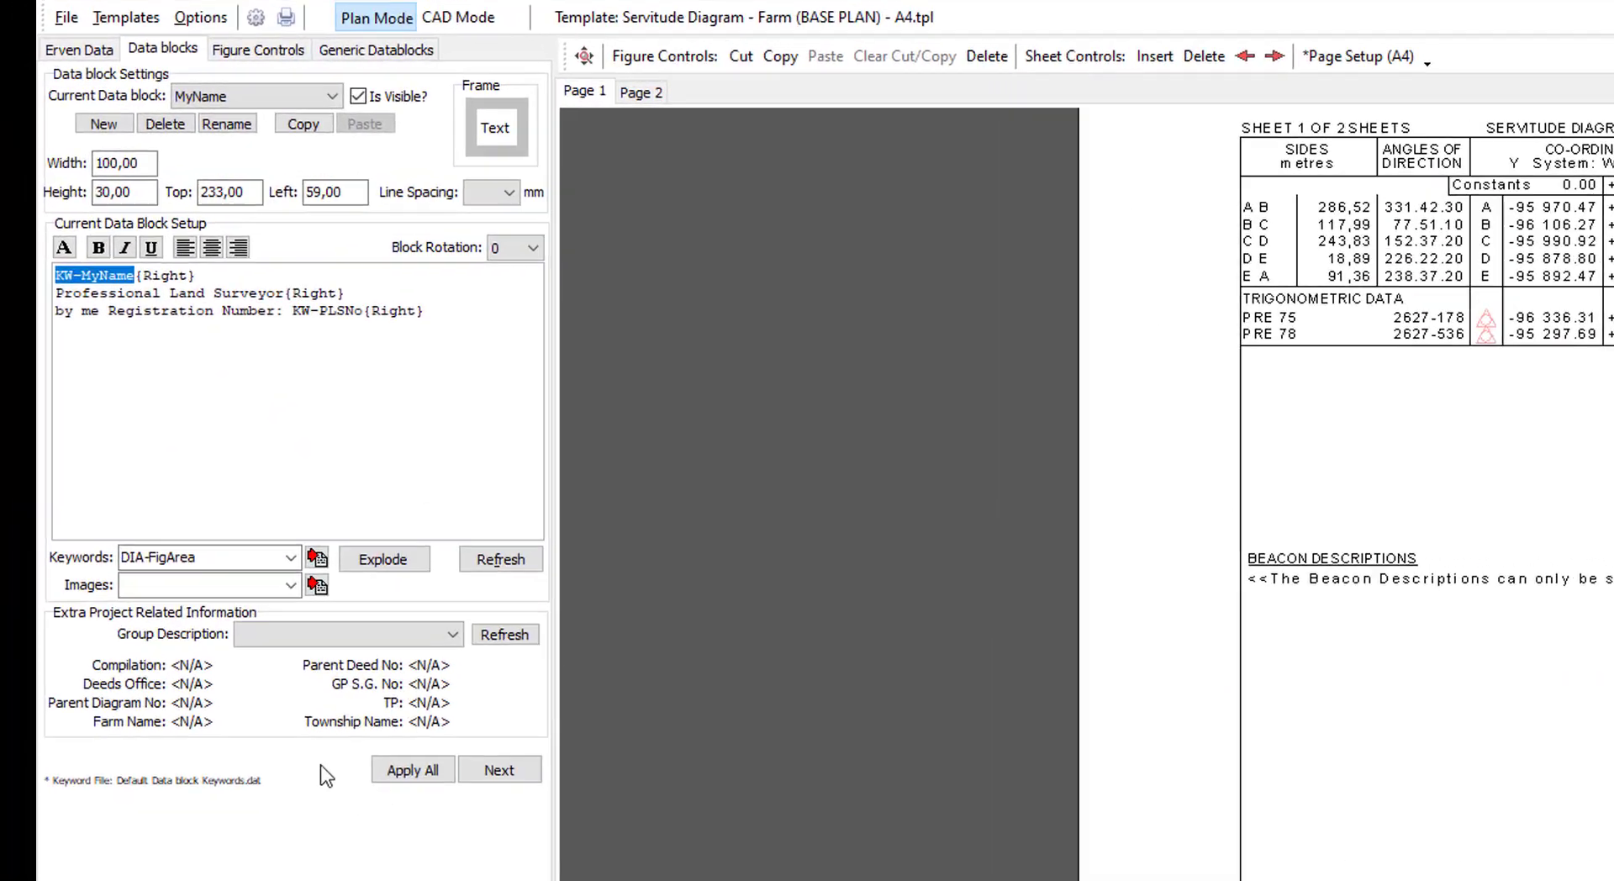
# - Highlight the KW-PLSNo keyword in the text of the MyName data block
pyautogui.click(191, 491)
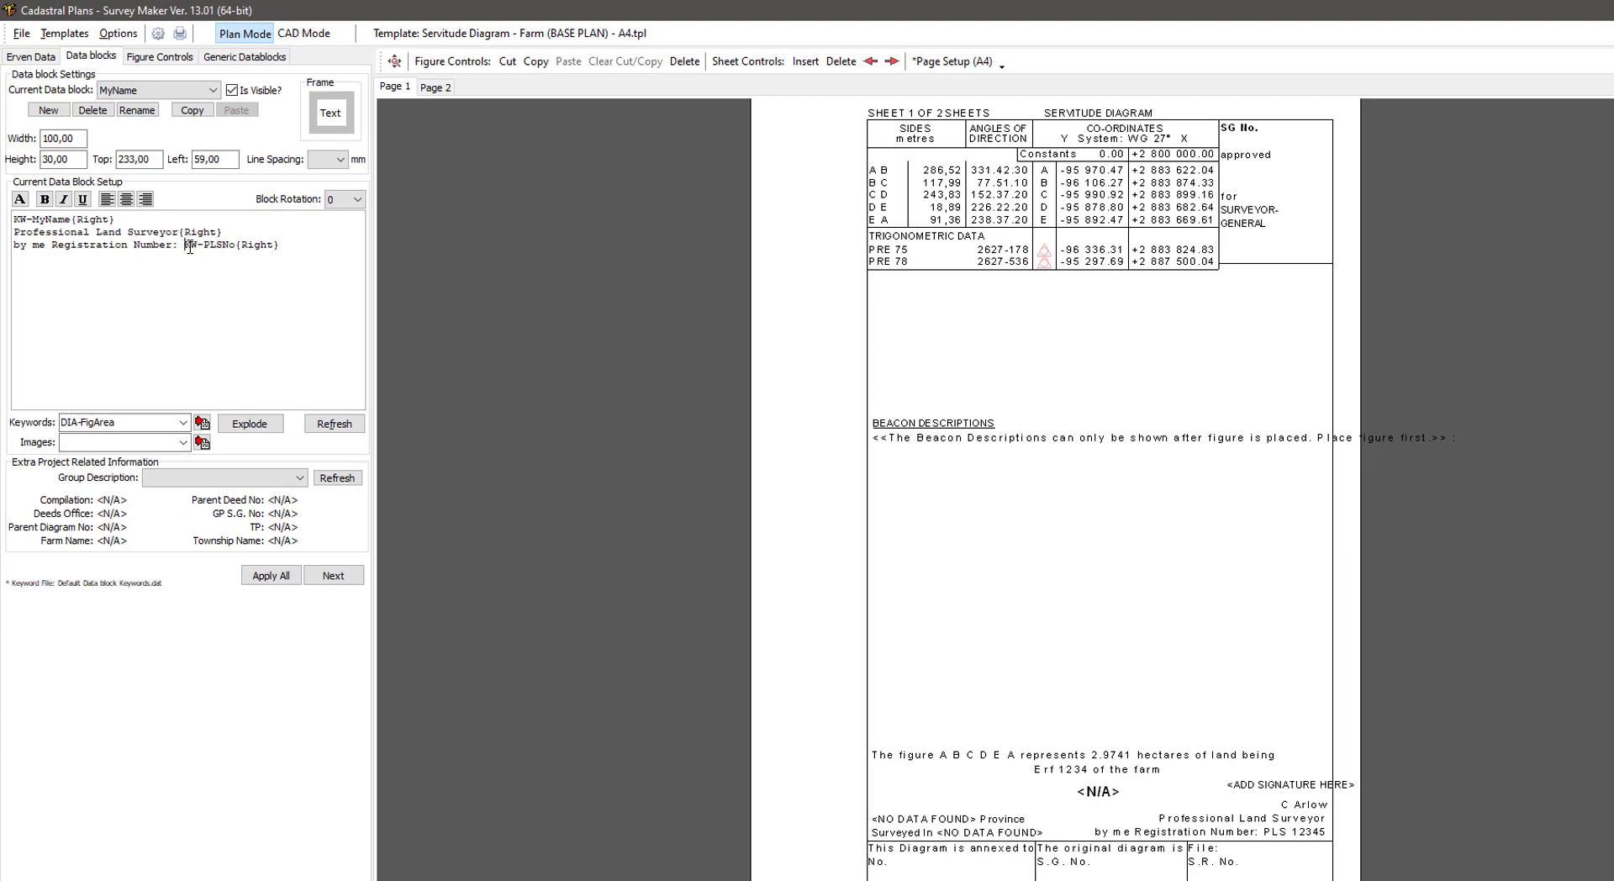
pyautogui.moveTo(186, 247); pyautogui.dragTo(235, 247)
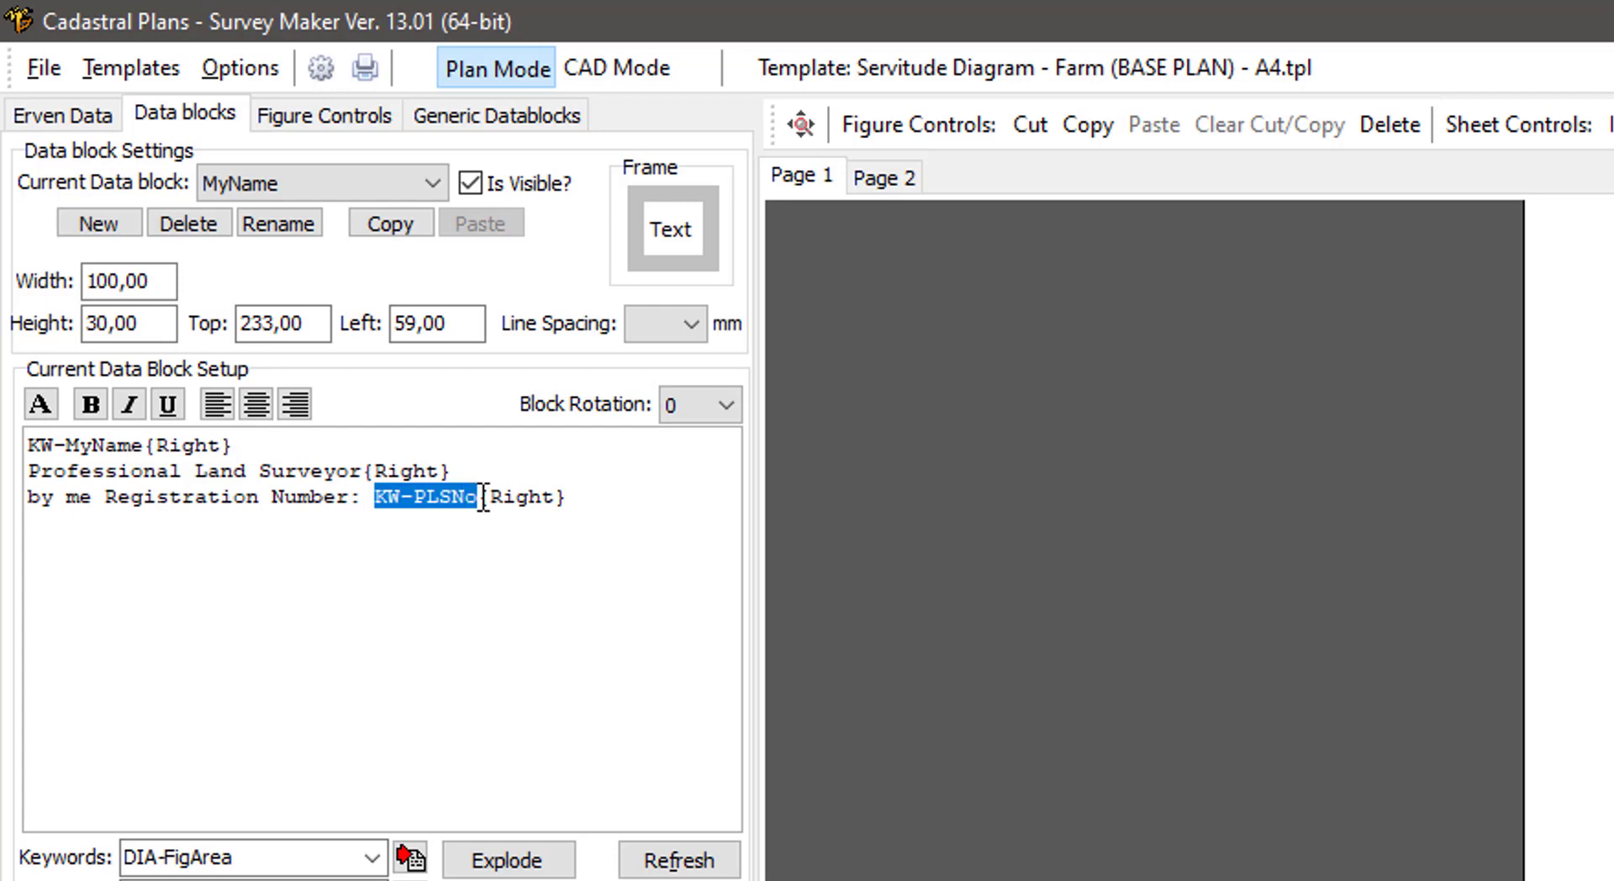
# - Open the data block keyword setup and start a new keyword named KW-MyNewKeyW
pyautogui.click(252, 84)
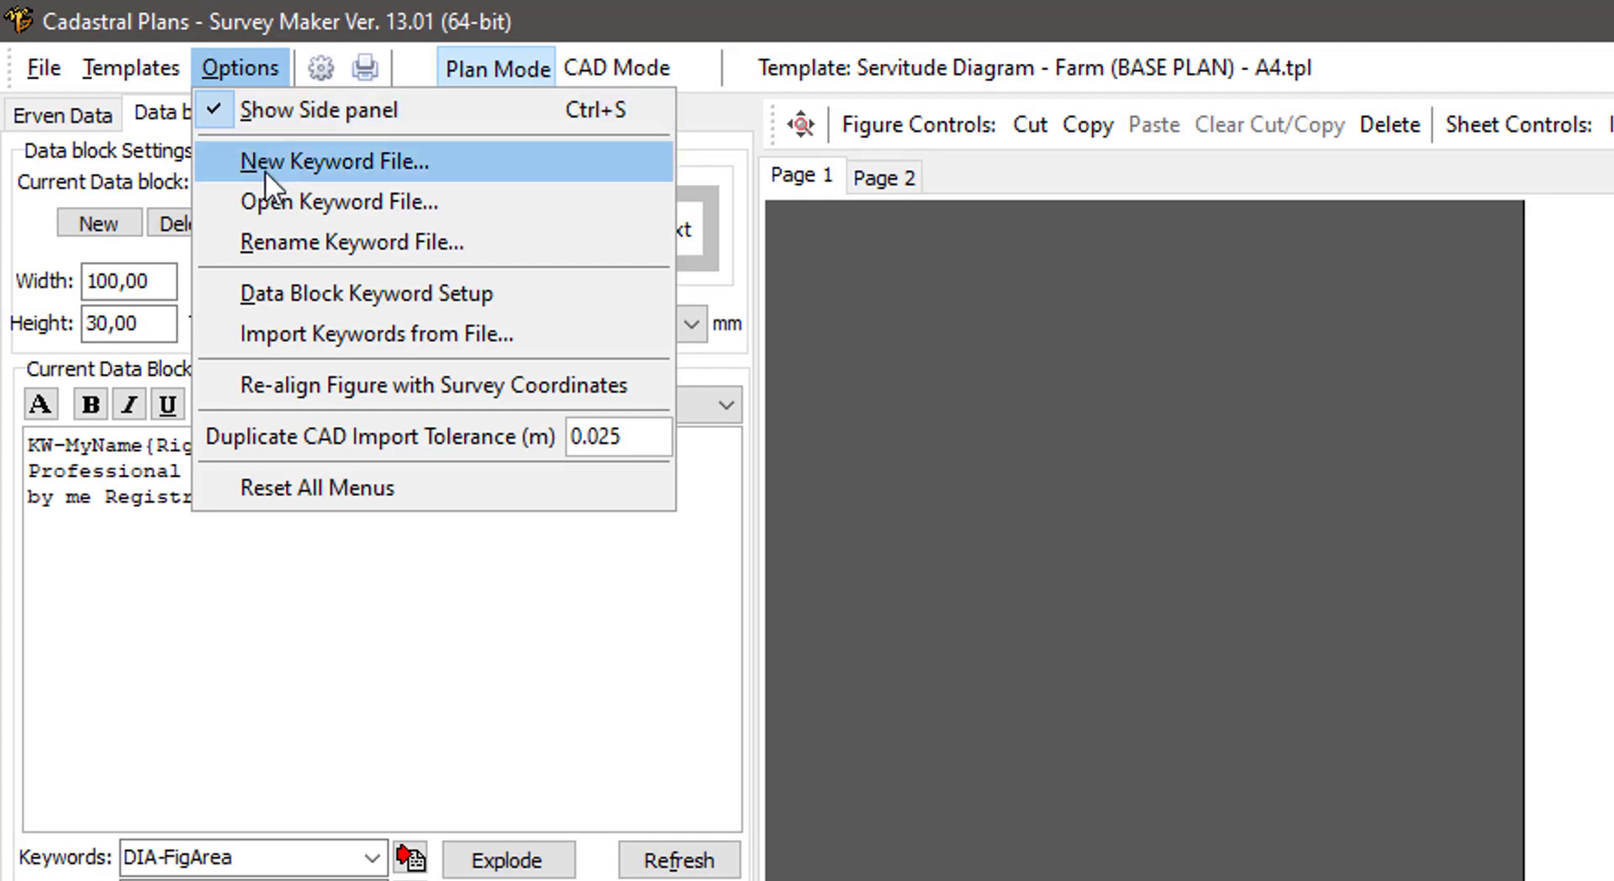
pyautogui.click(289, 290)
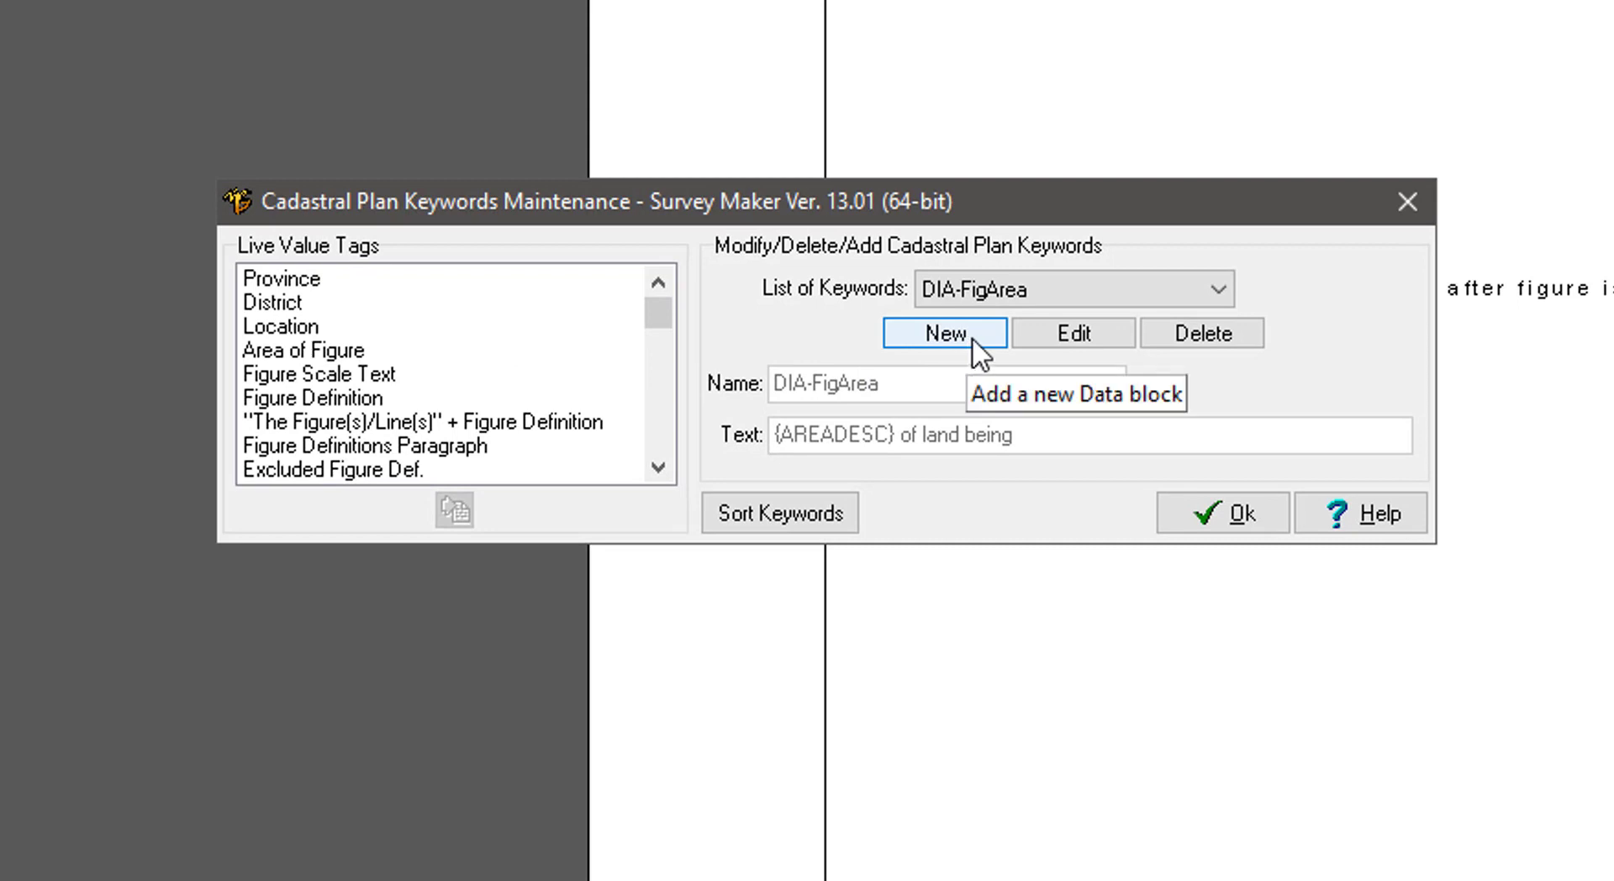
pyautogui.click(945, 334)
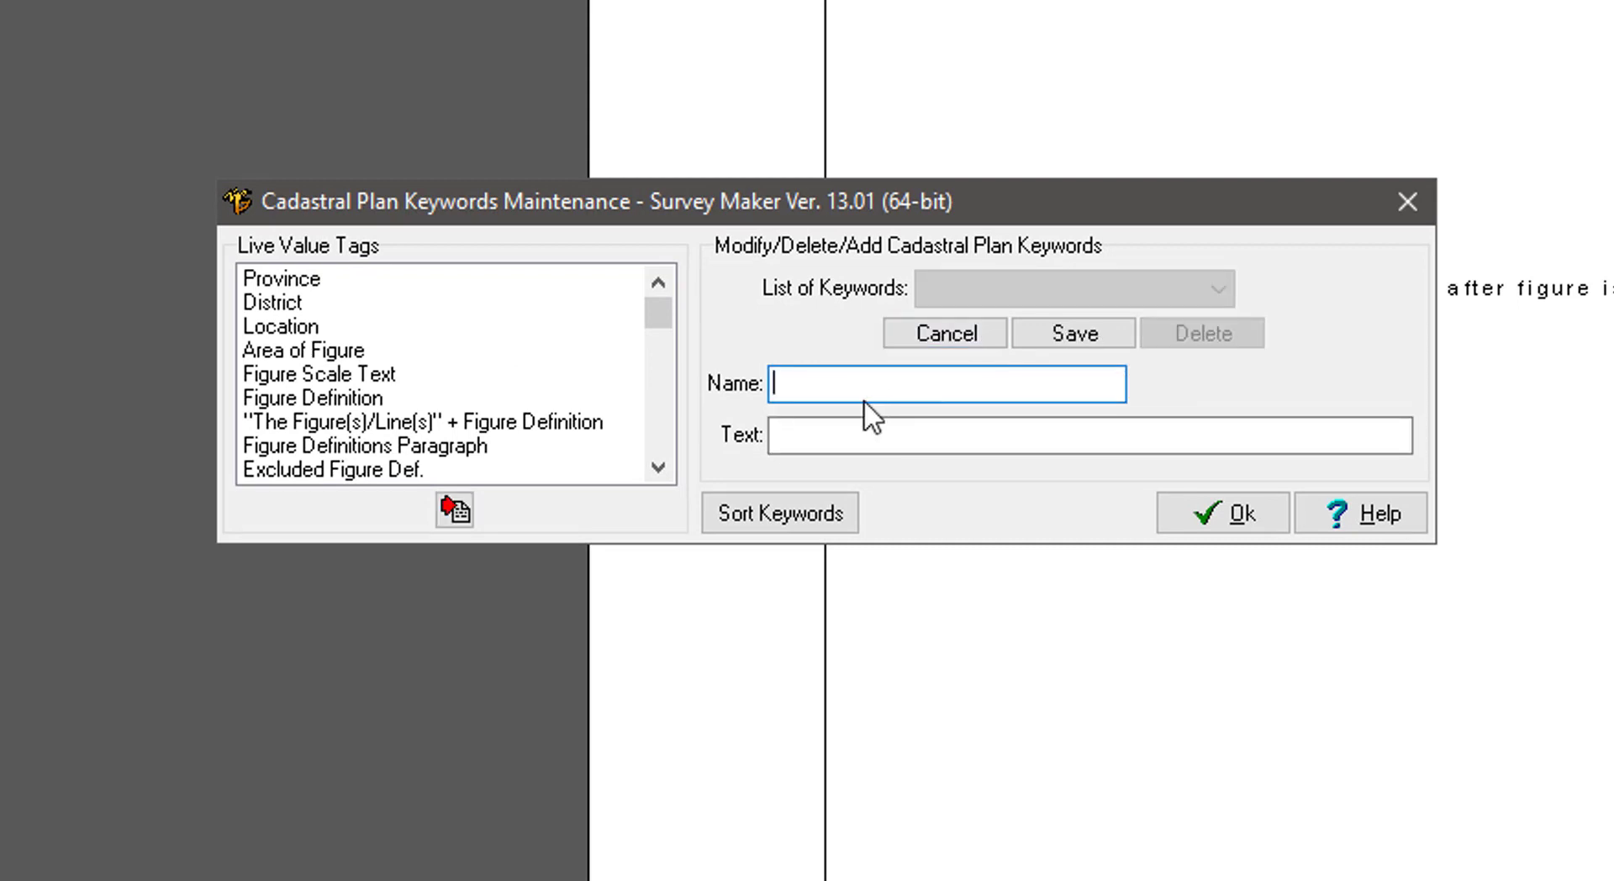
pyautogui.write('KW-MyNewKeyW')
pyautogui.click(840, 437)
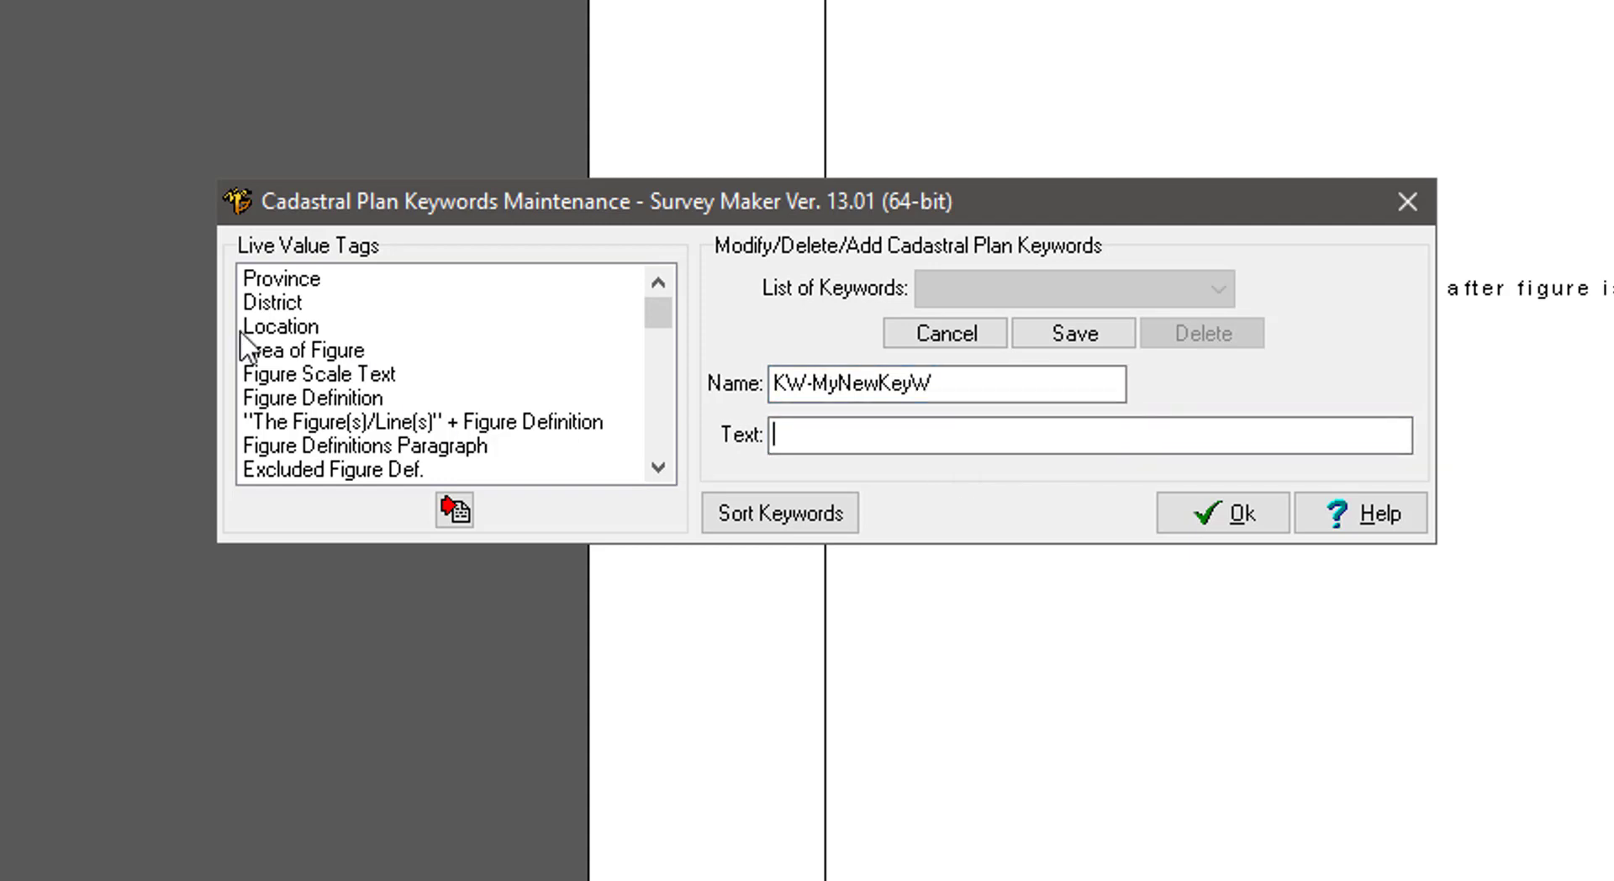
# - Give the new keyword the text "My own text here" followed by the Figure Definition live value tag, then save it and close the keyword maintenance
pyautogui.click(279, 358)
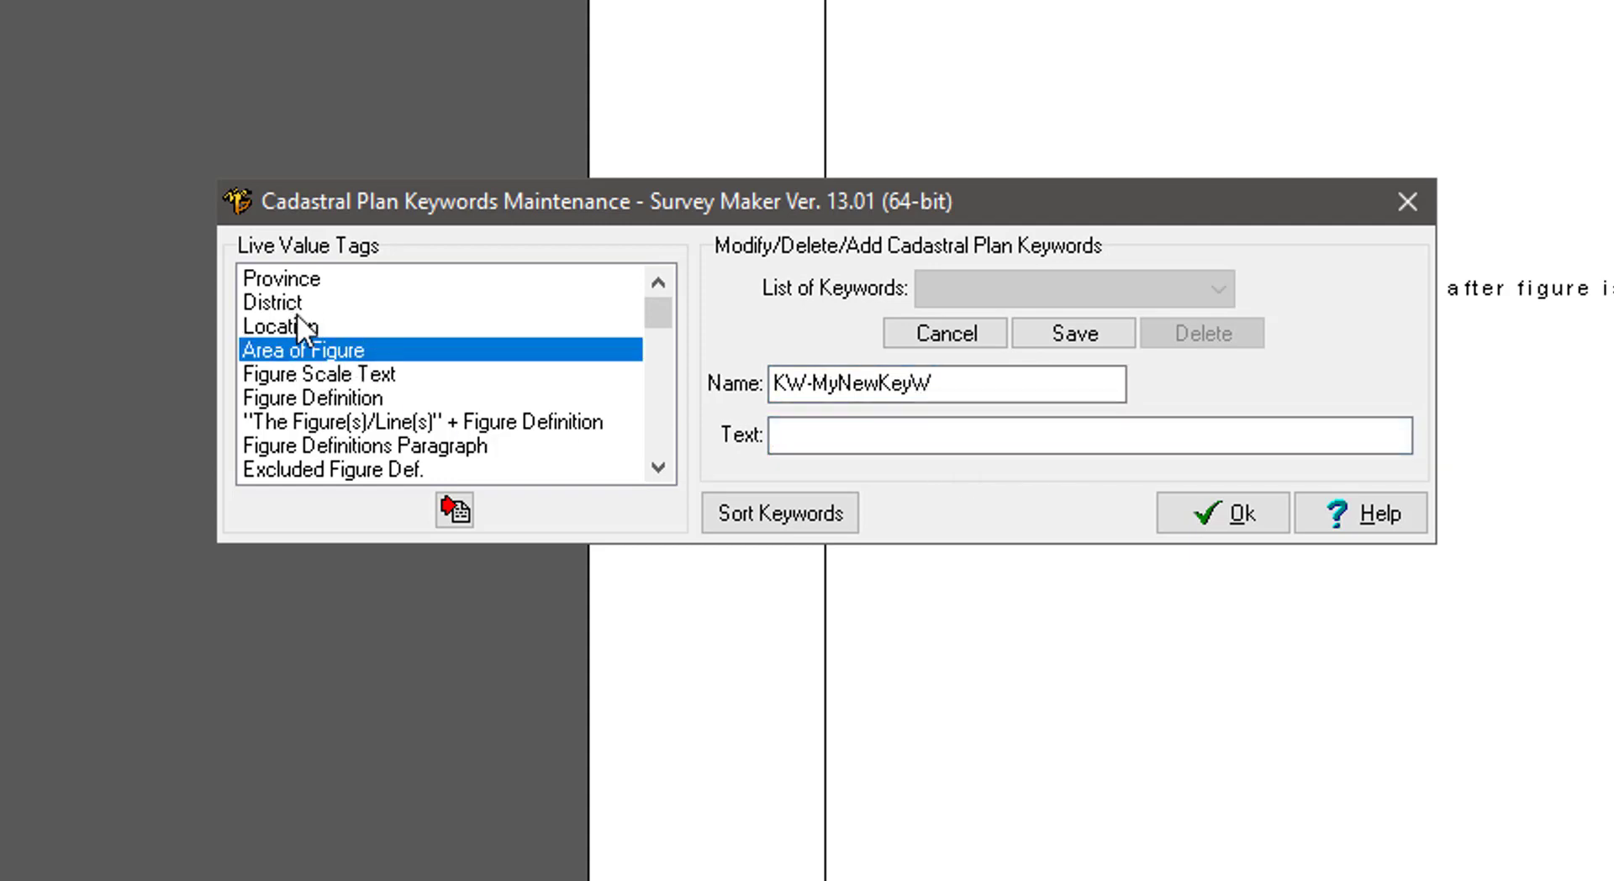
pyautogui.scroll(-2, 374, 407)
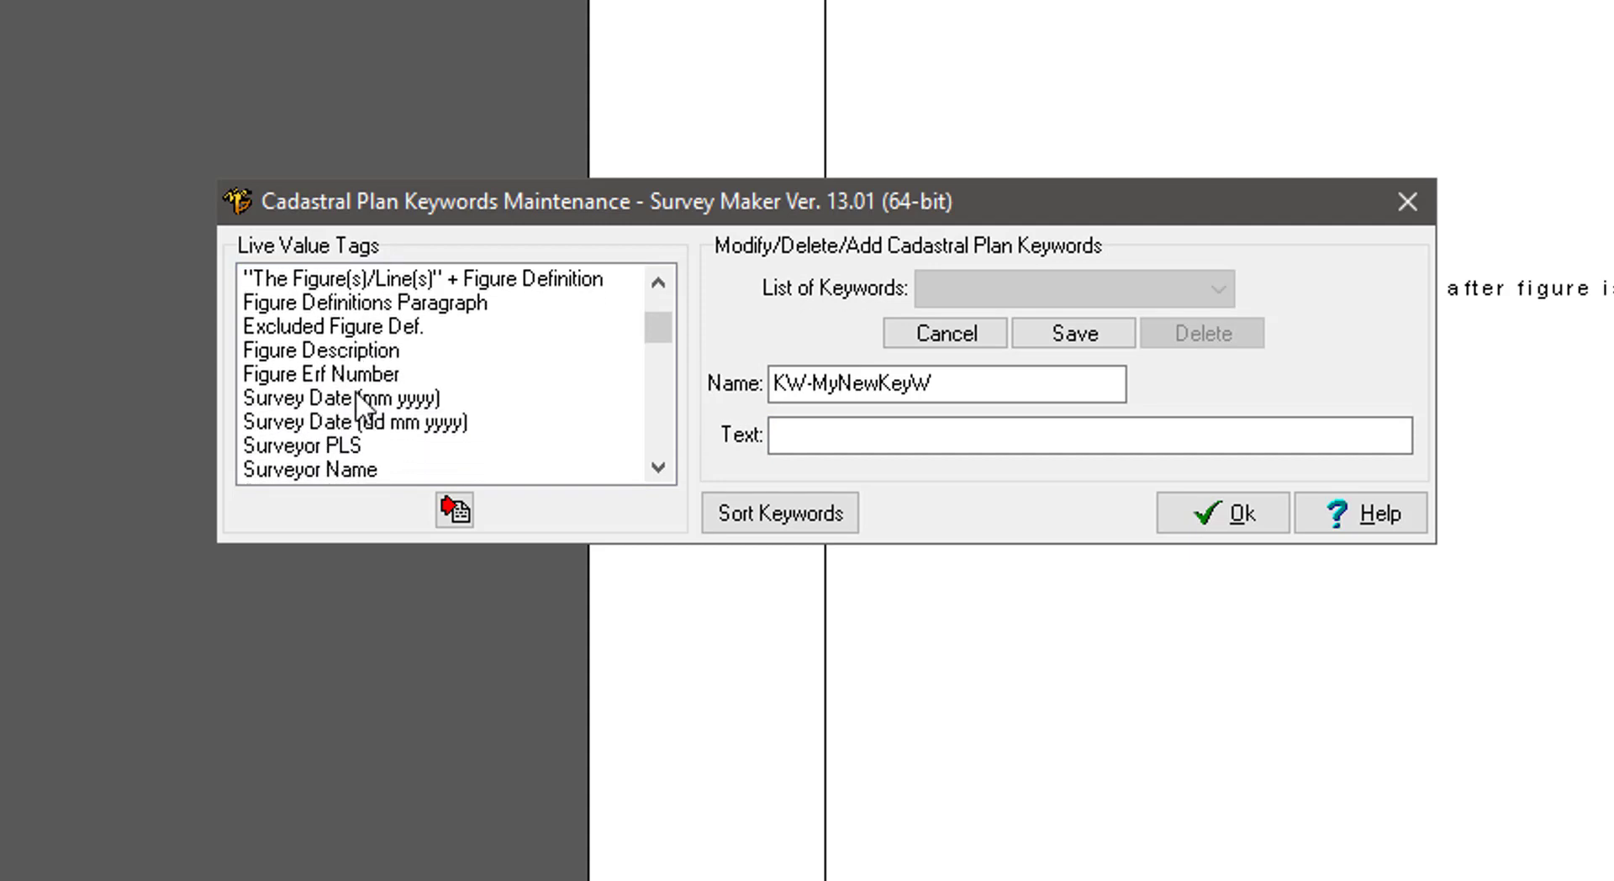
pyautogui.scroll(1, 337, 357)
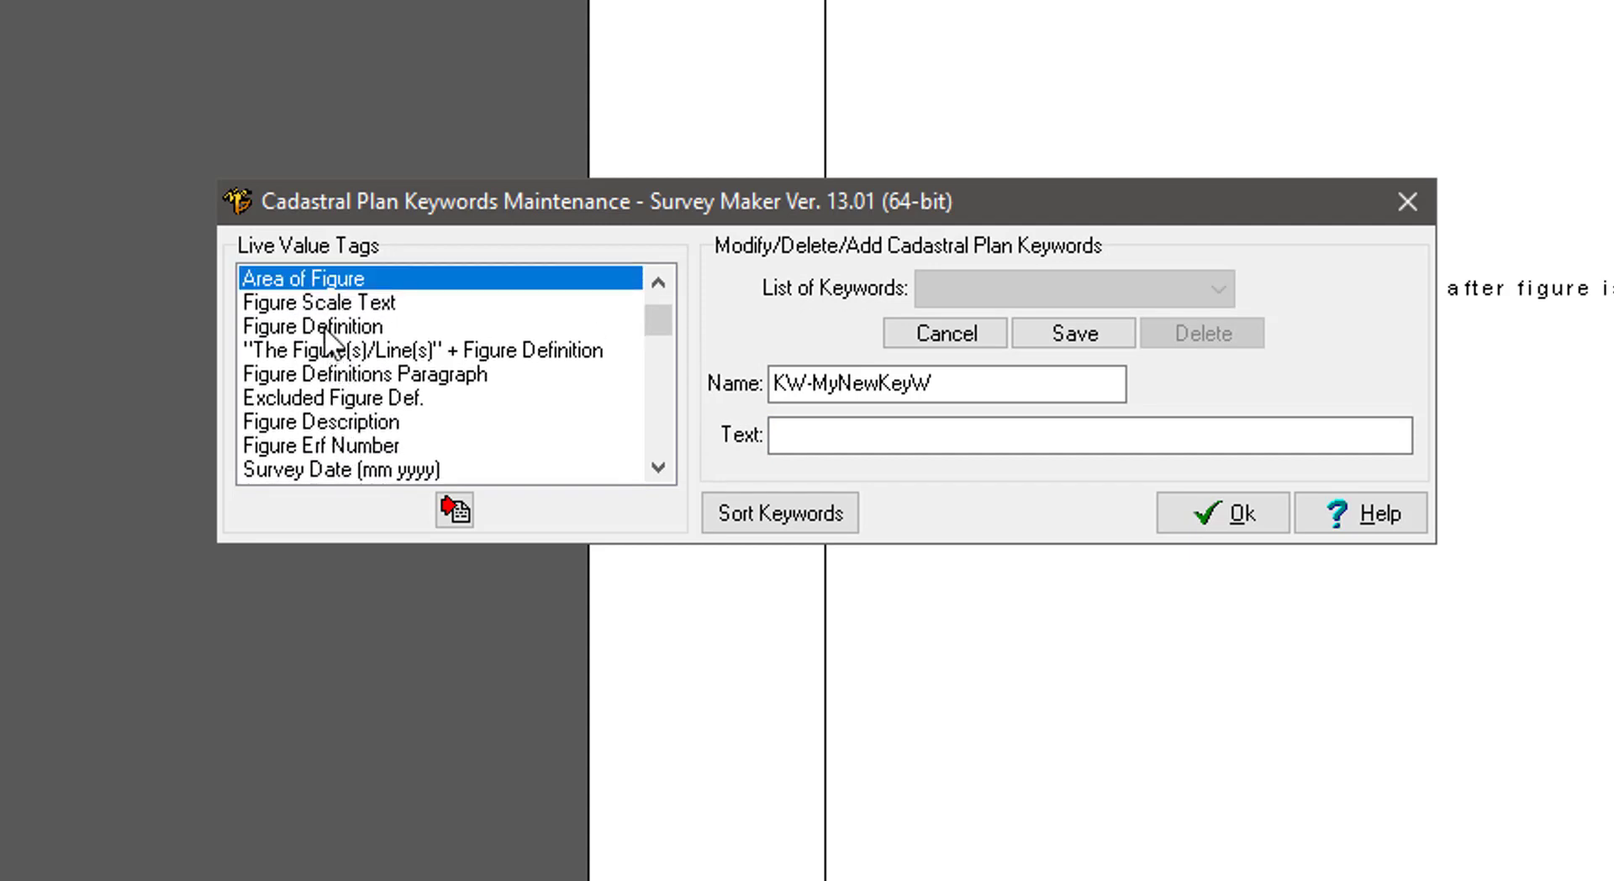
pyautogui.click(327, 328)
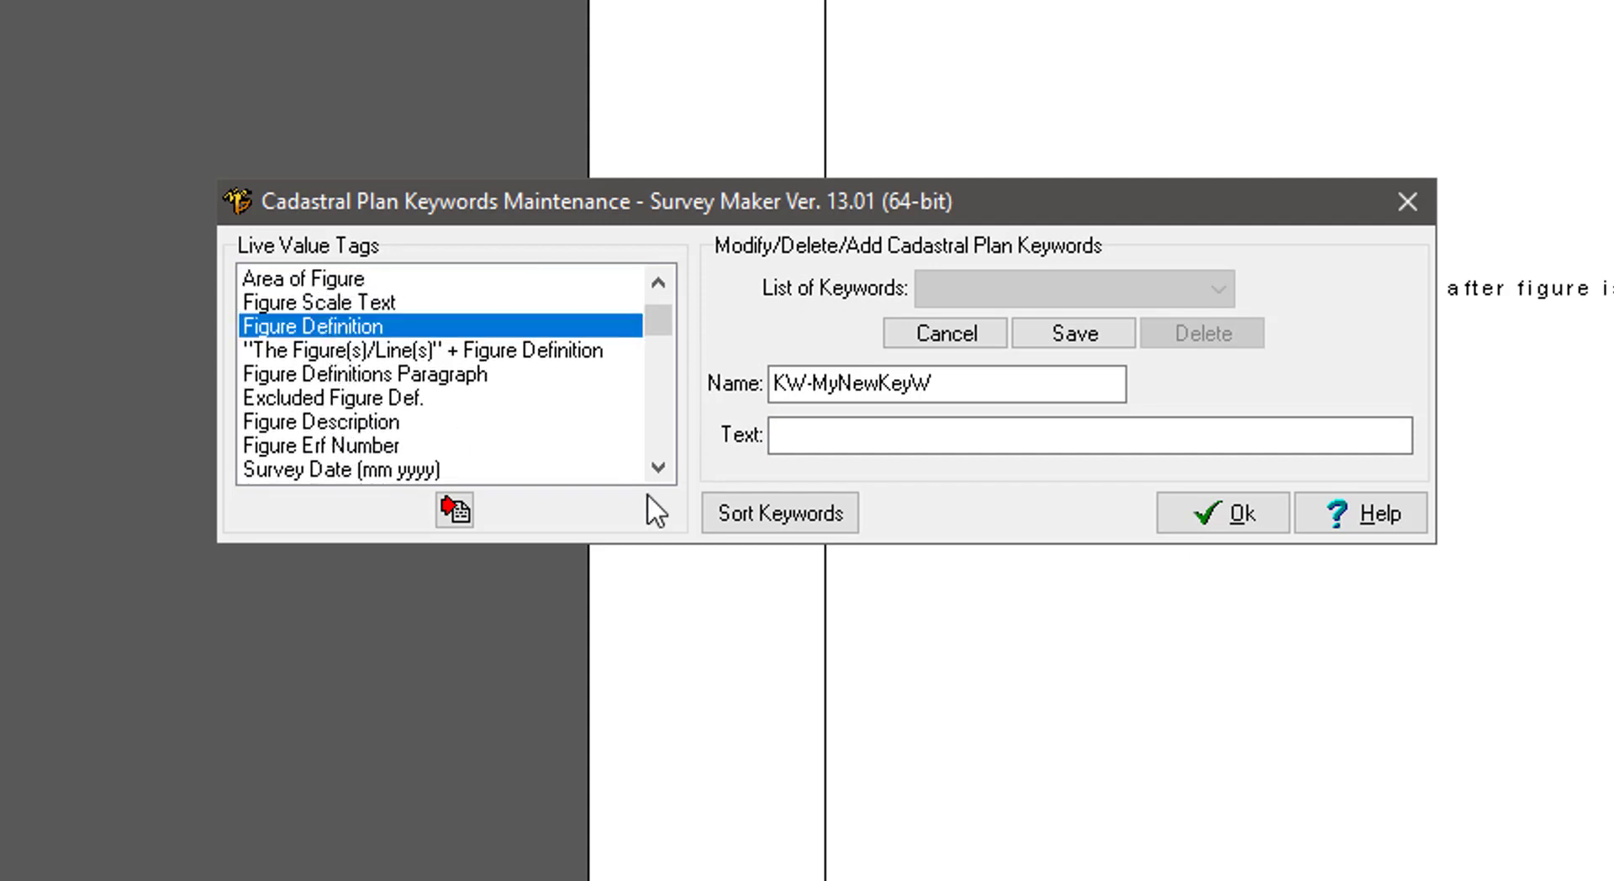
pyautogui.click(801, 436)
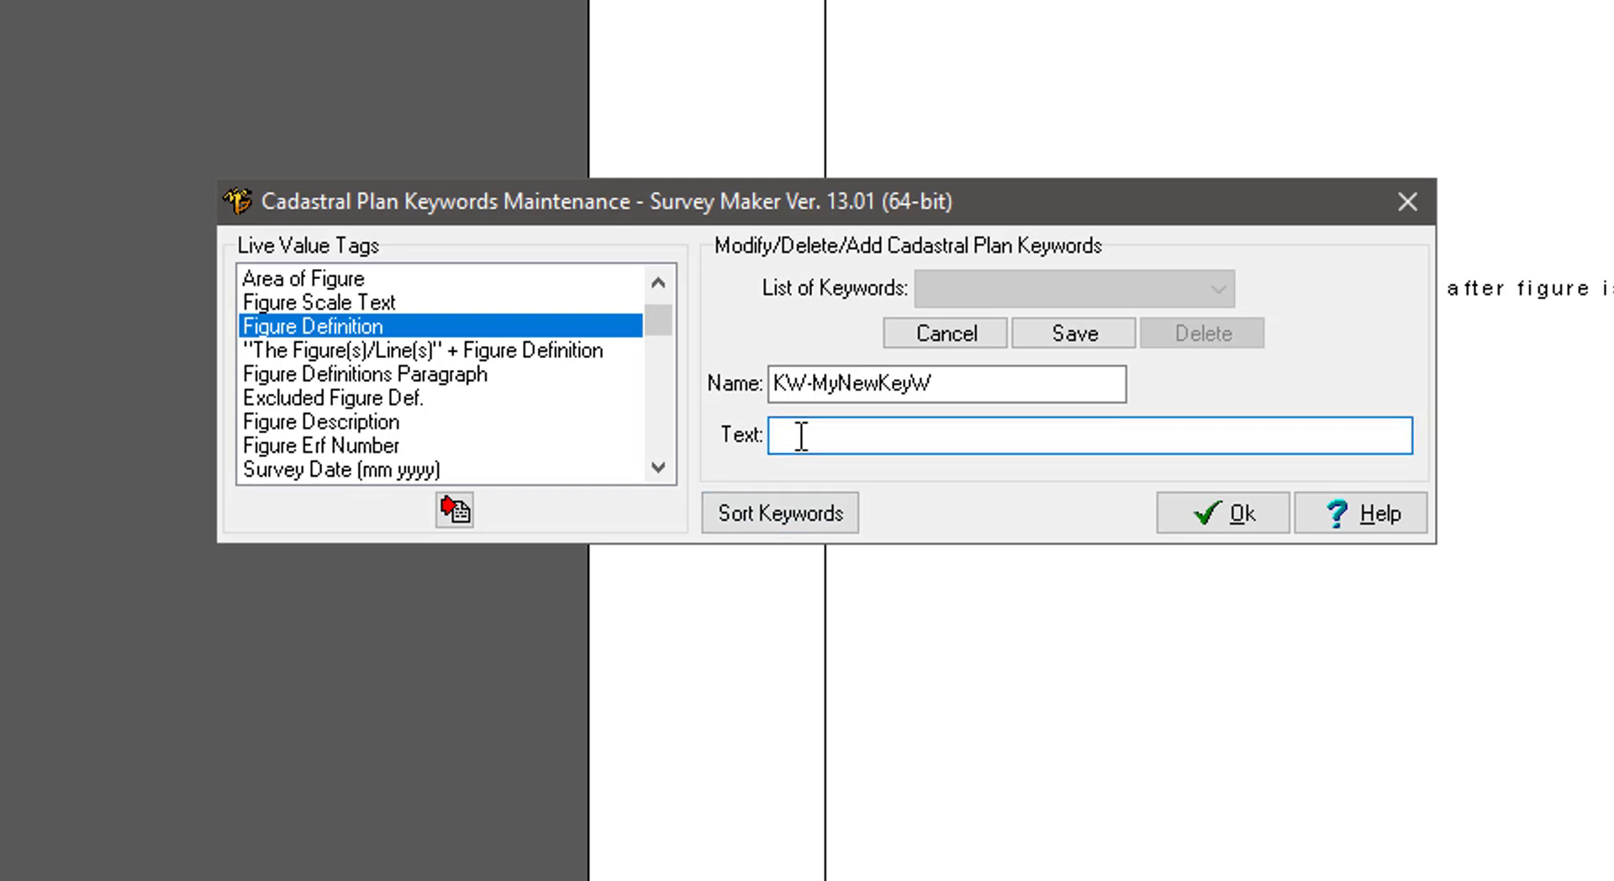
pyautogui.write('My own text here')
pyautogui.click(446, 509)
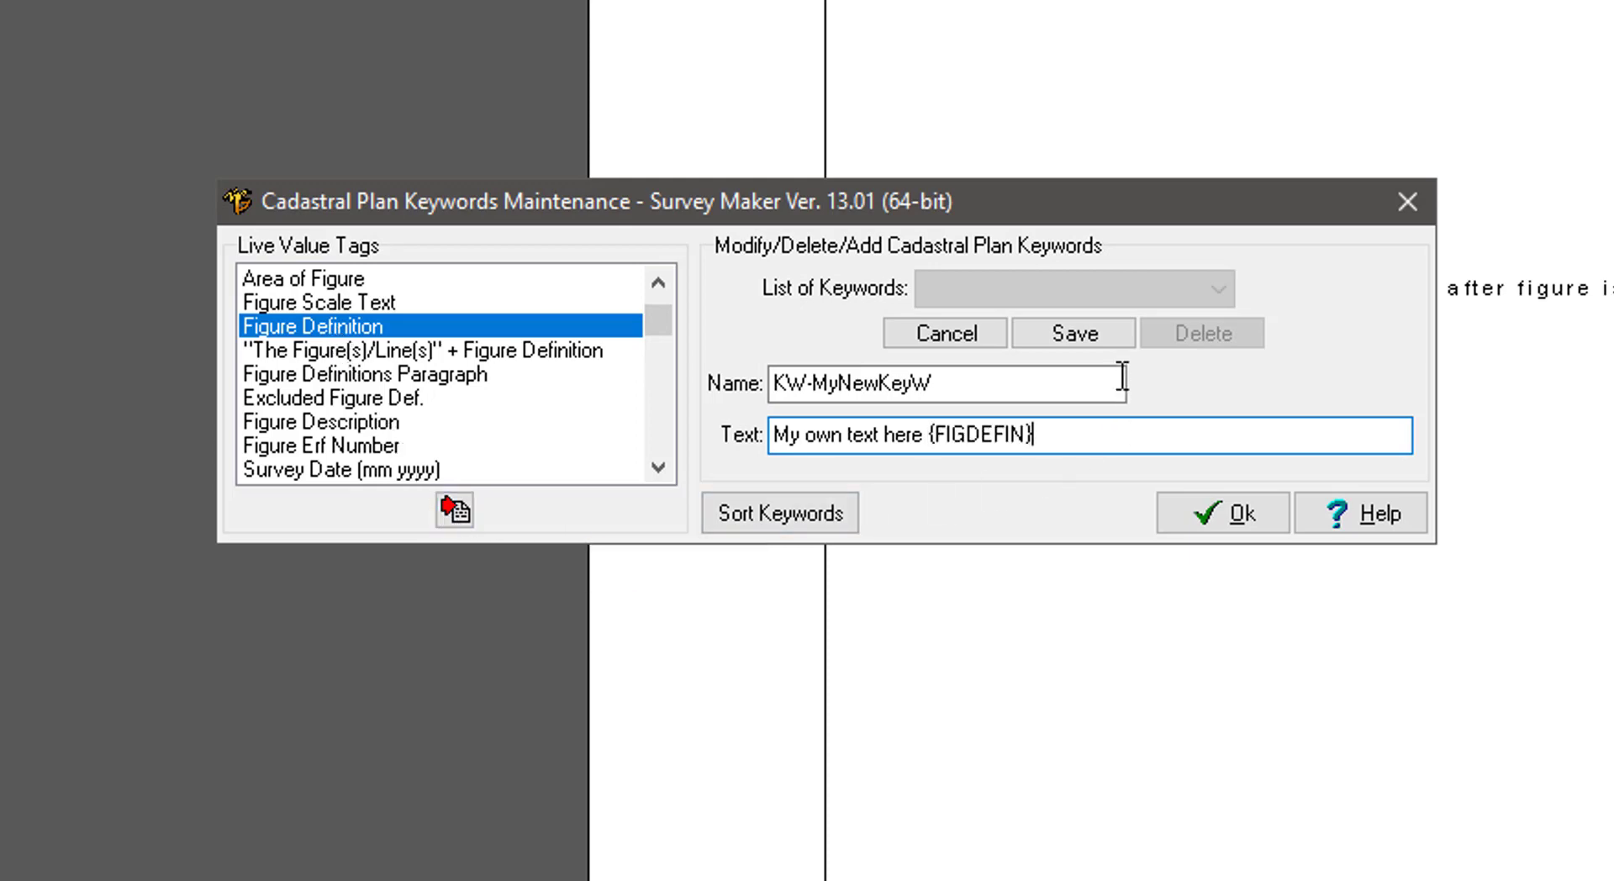
pyautogui.click(1109, 336)
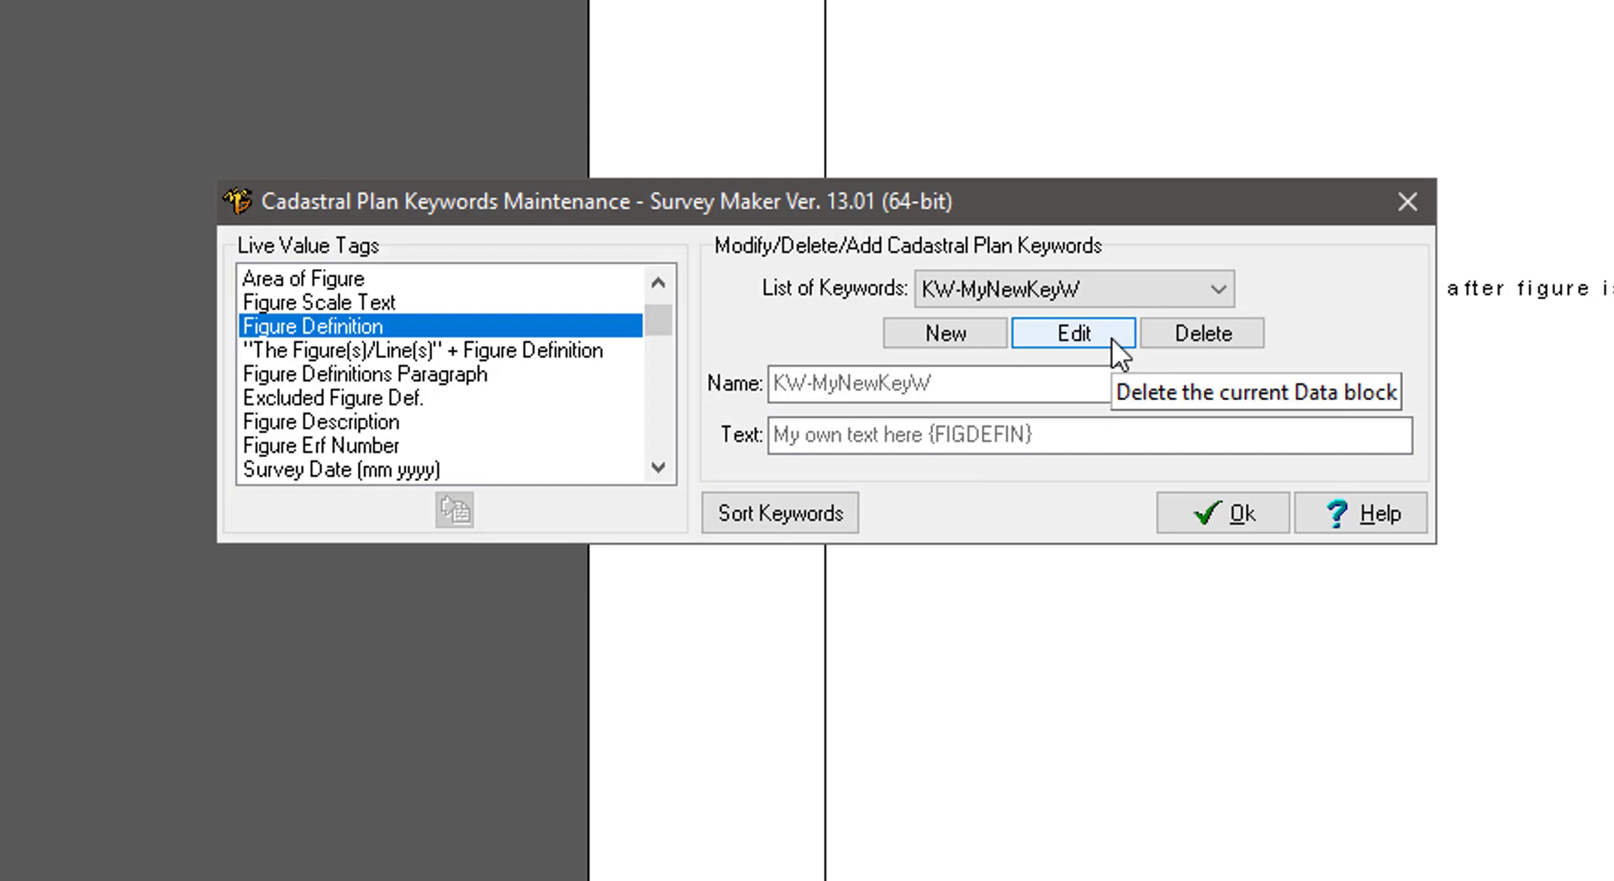
pyautogui.click(1232, 511)
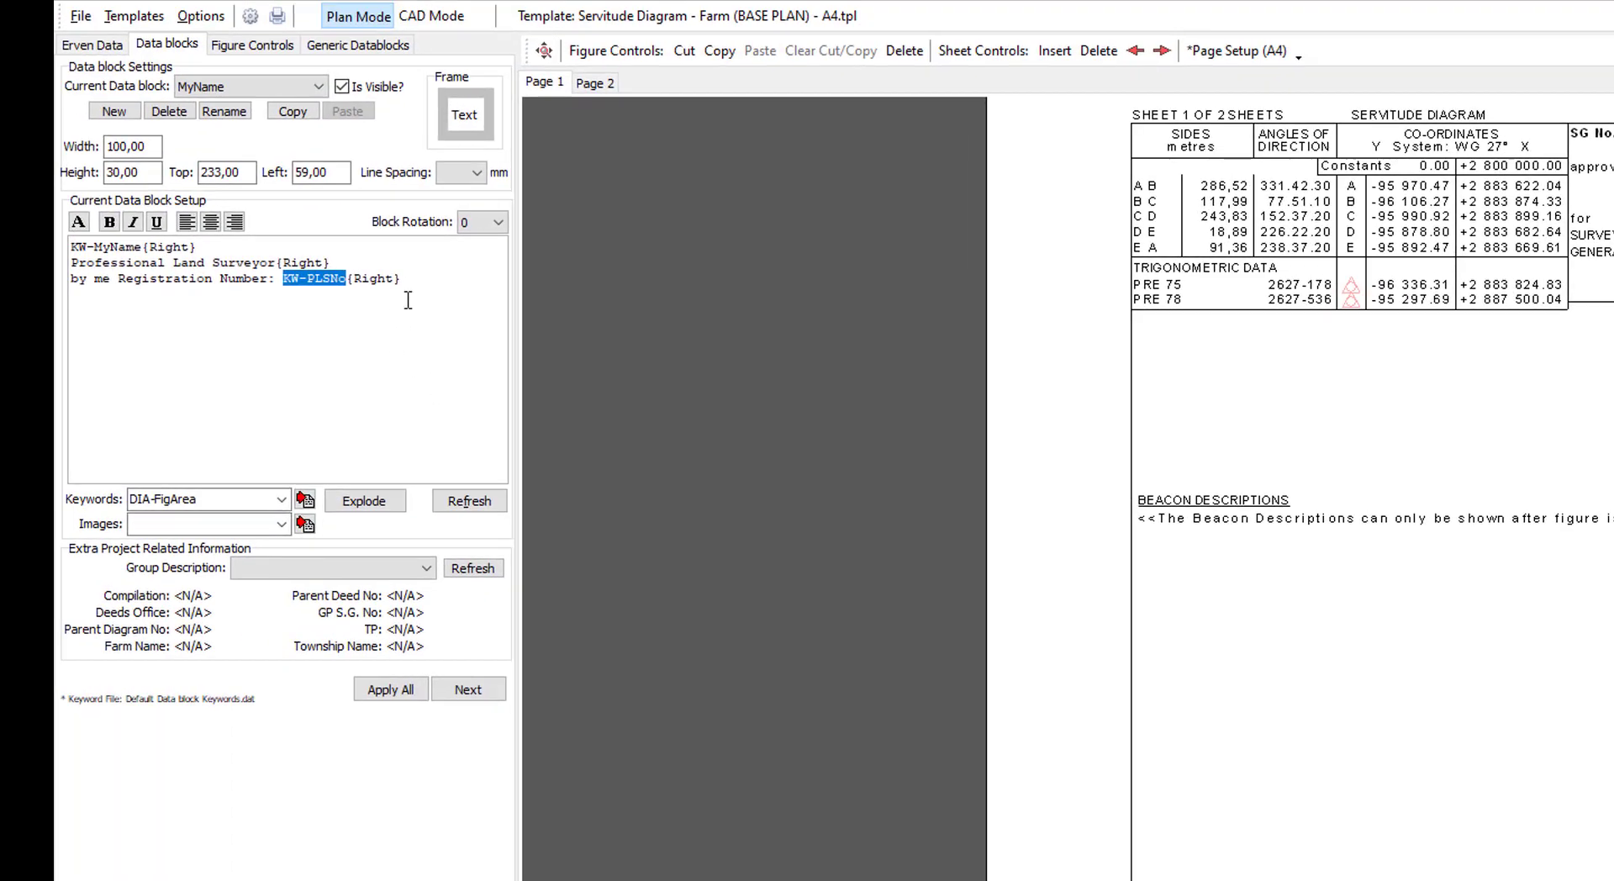
# - Create a new data block and rename it "My test datablock"
pyautogui.click(410, 278)
pyautogui.click(116, 118)
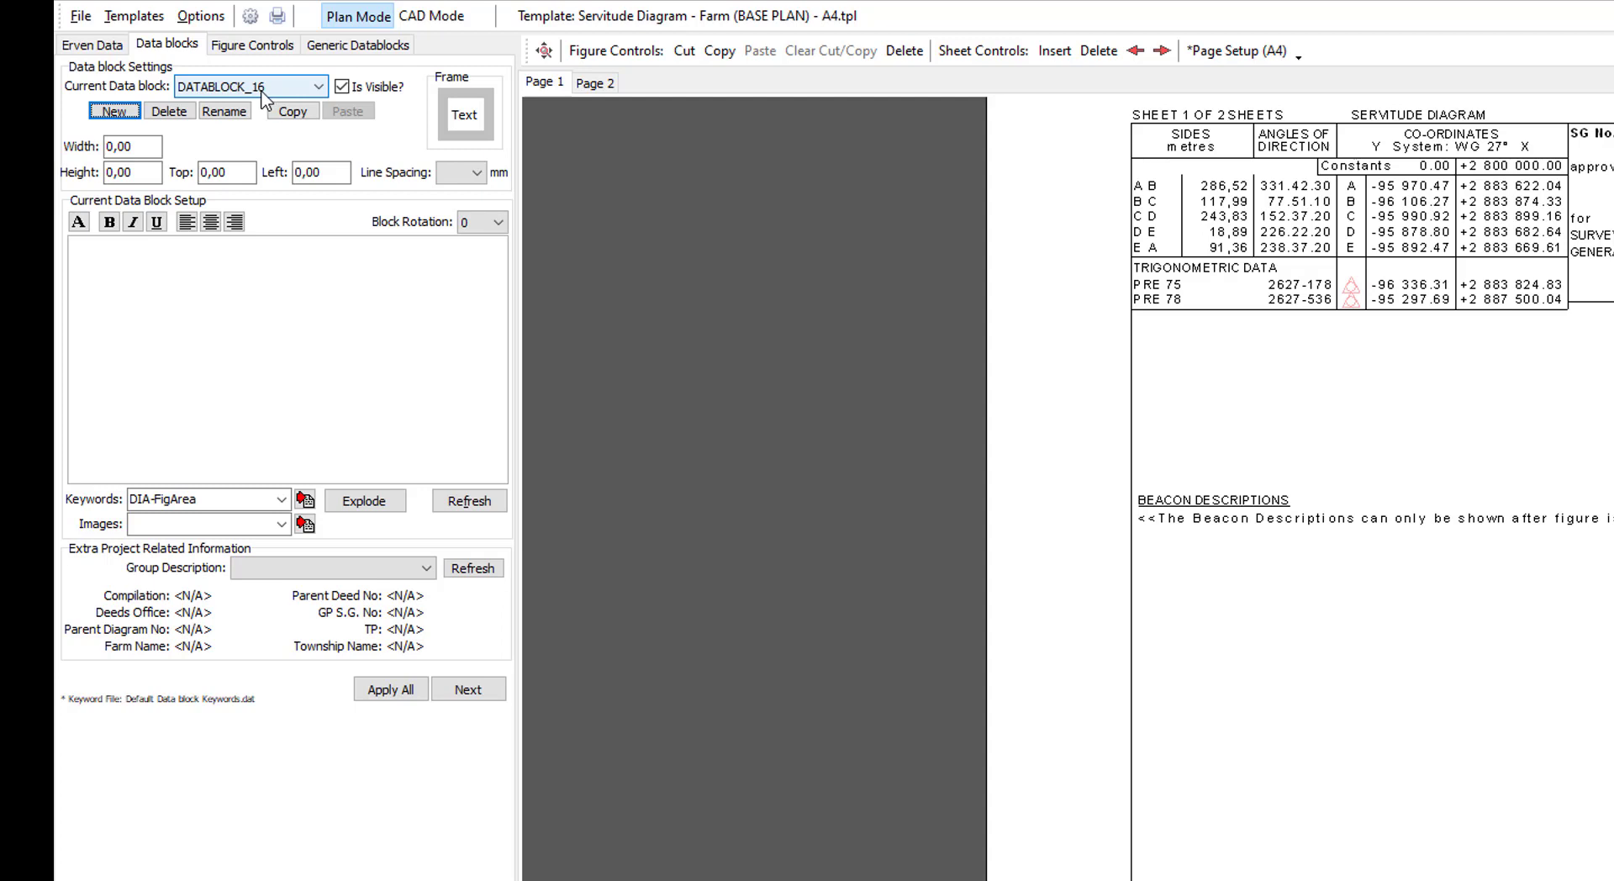
pyautogui.click(225, 111)
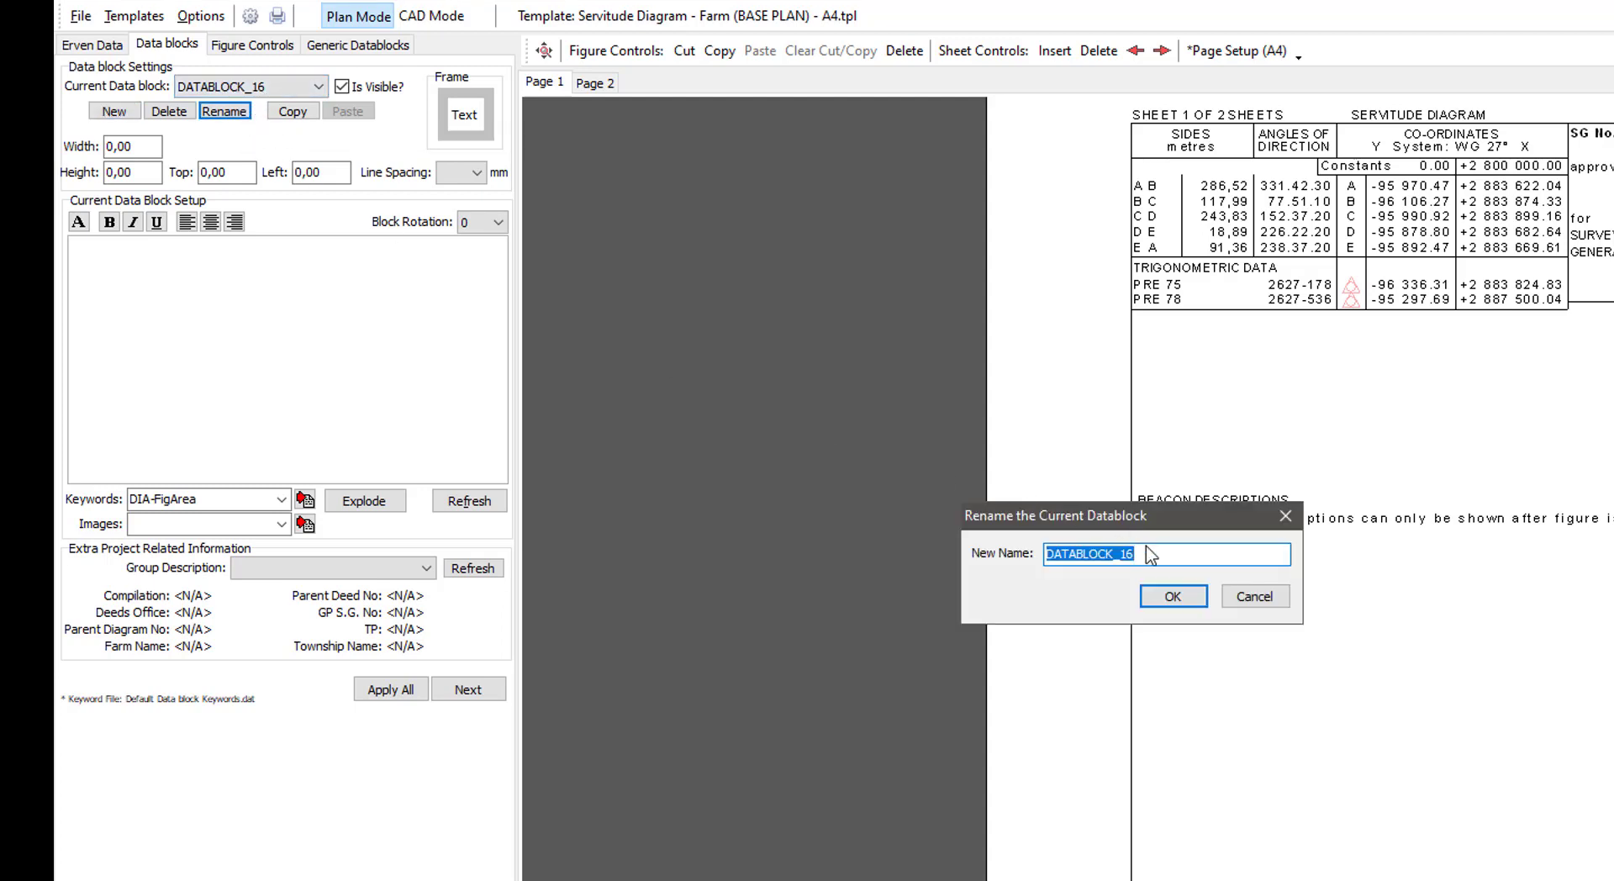
pyautogui.click(1102, 548)
pyautogui.doubleClick(1102, 548)
pyautogui.write('My ')
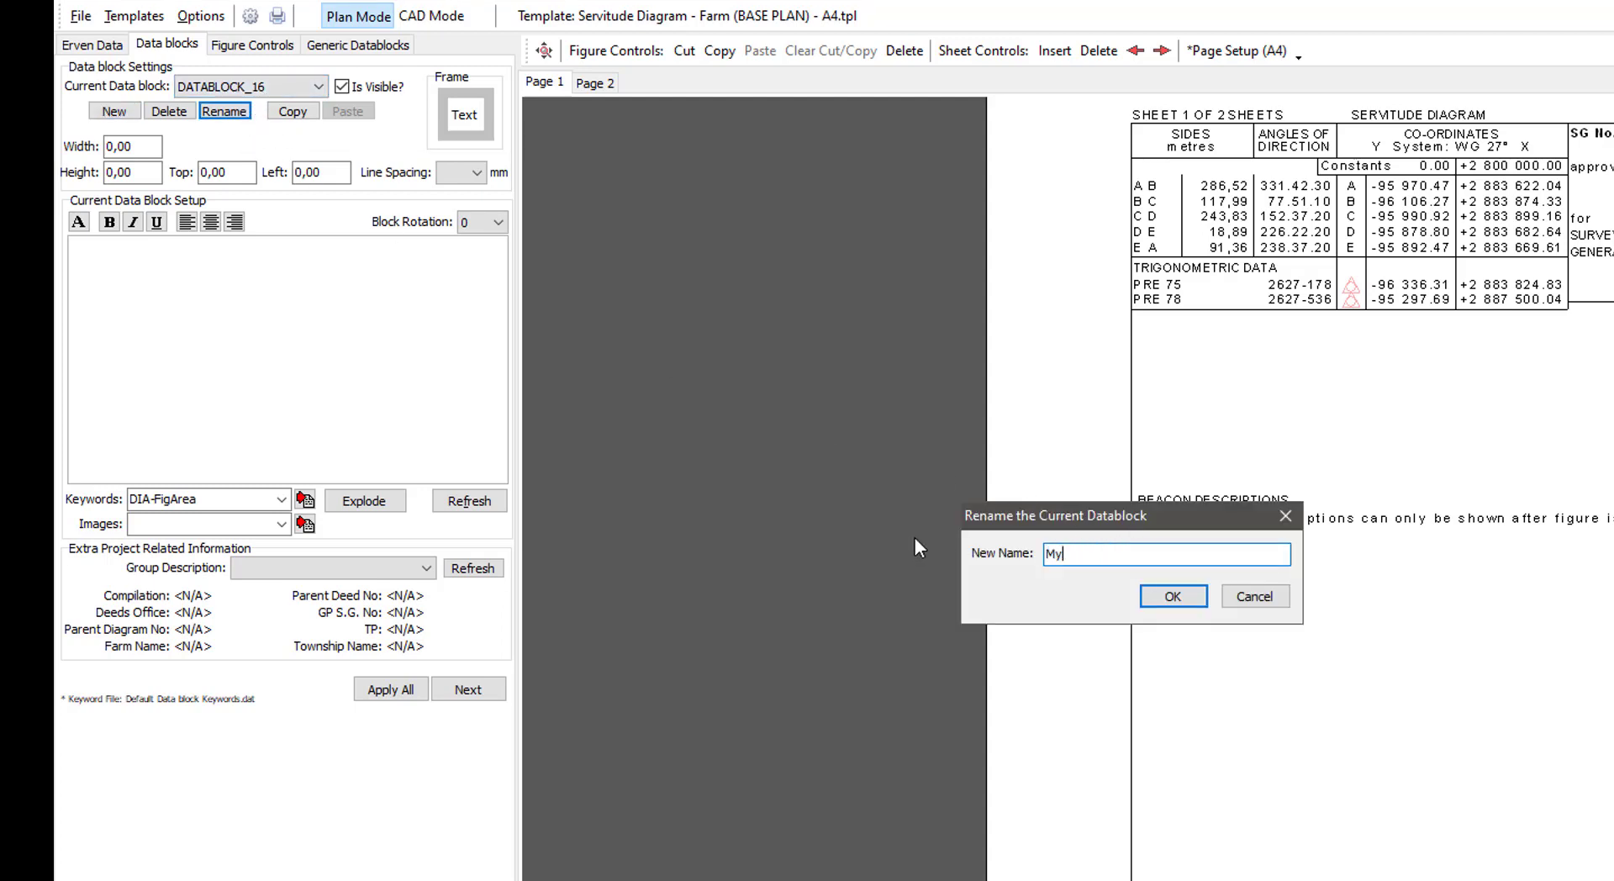
pyautogui.write('test datablock')
pyautogui.click(1179, 599)
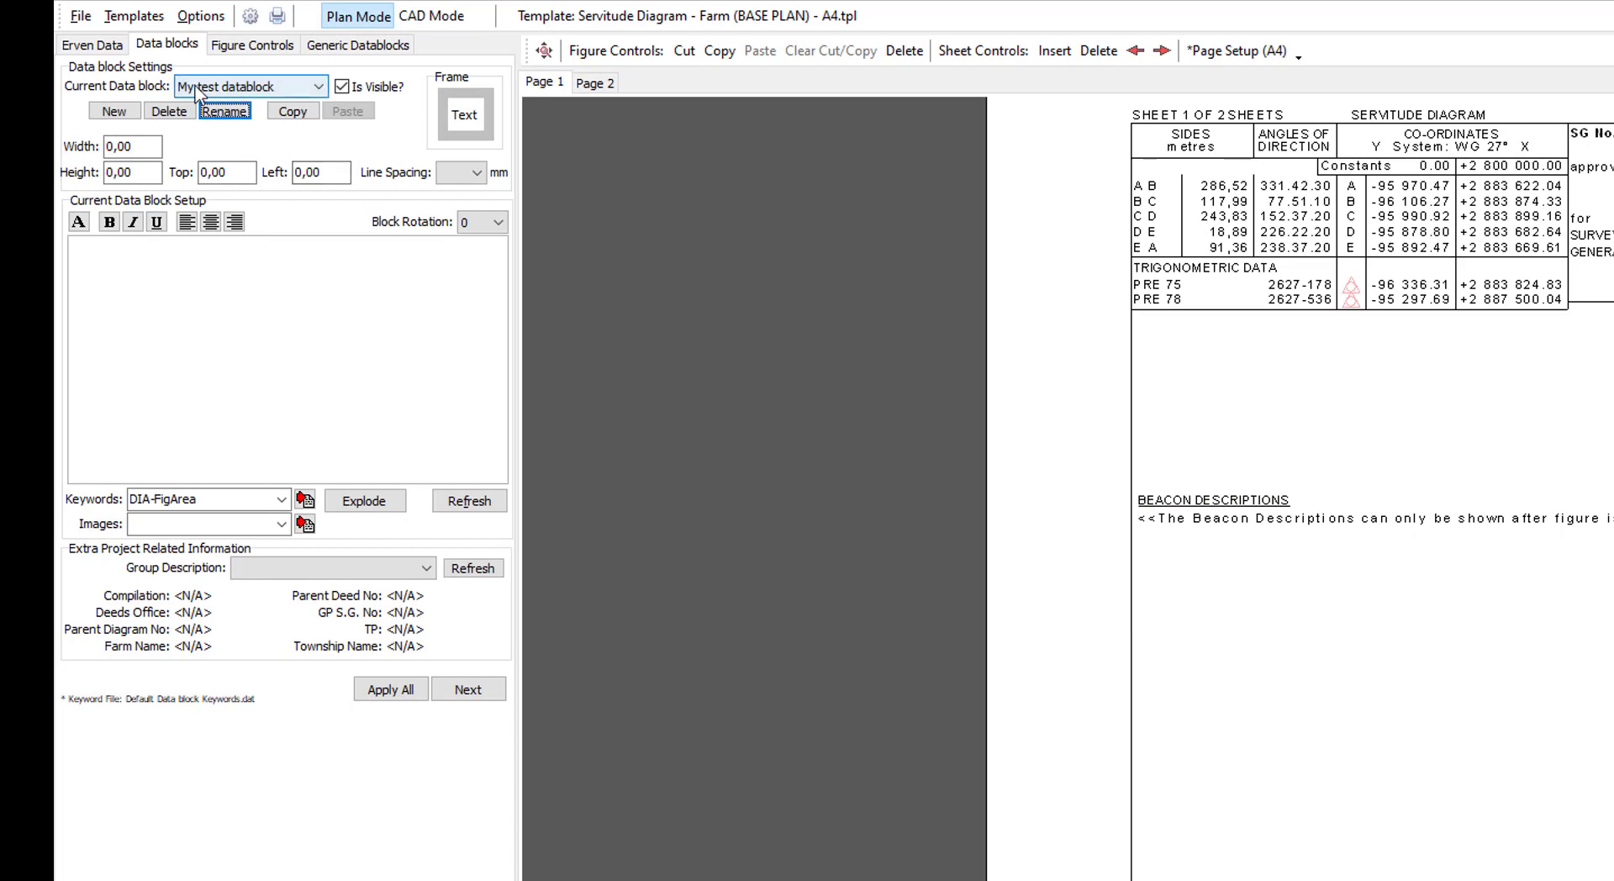
# - Turn on the frame line along all four sides of the new data block
pyautogui.click(442, 116)
pyautogui.click(455, 135)
pyautogui.click(487, 118)
pyautogui.click(467, 91)
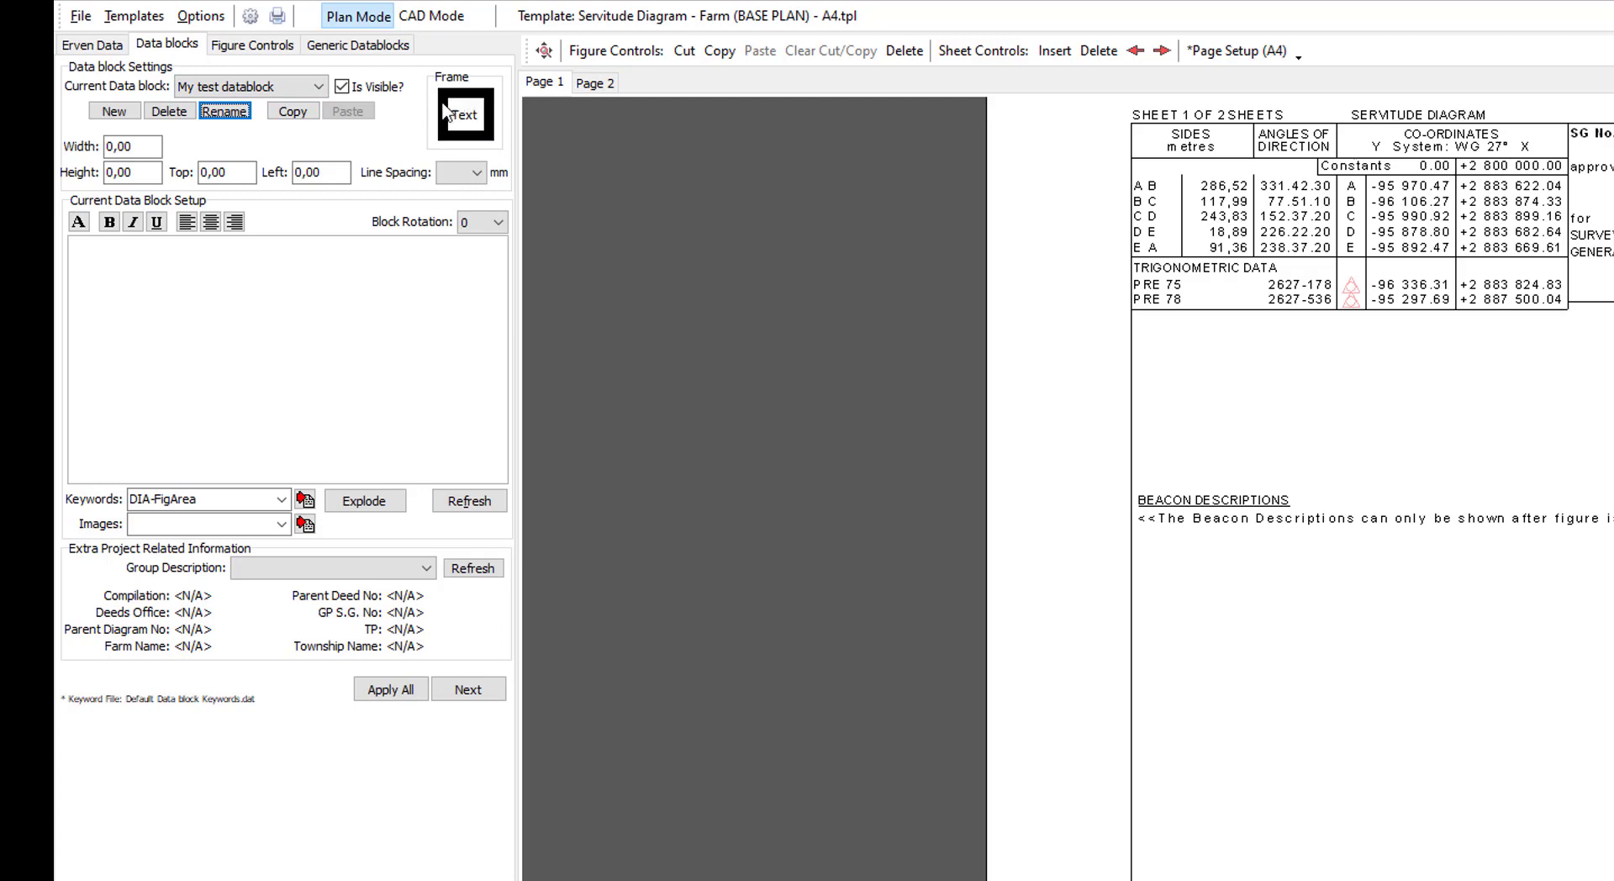
# - Set the data block's width to 200 mm, its height to 50 mm and its top offset to 10 mm
pyautogui.moveTo(158, 146); pyautogui.dragTo(78, 145)
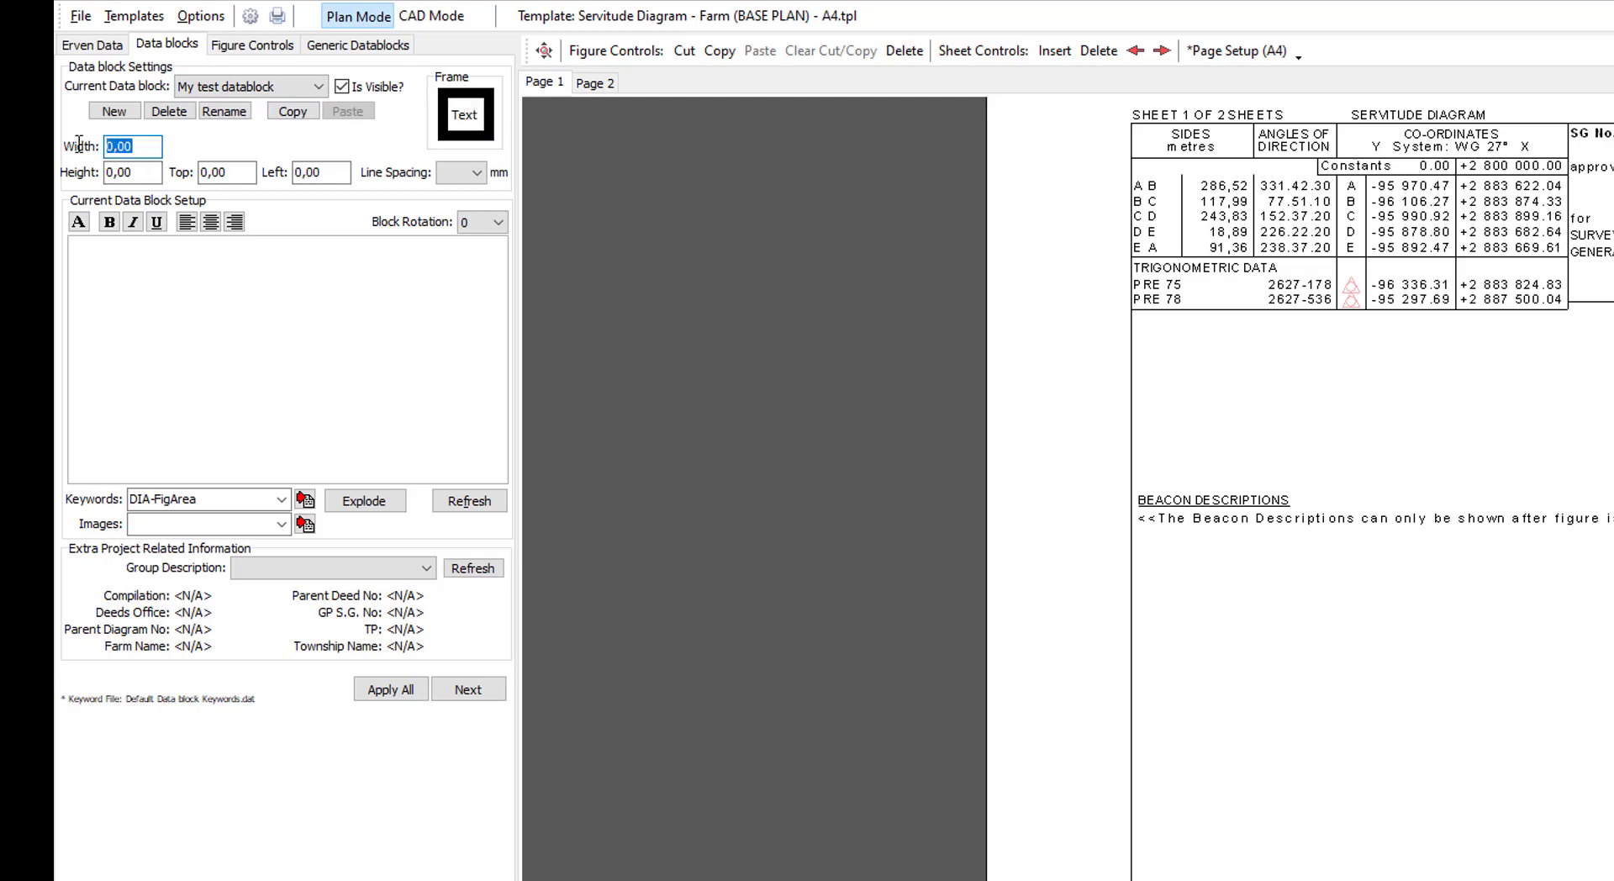
pyautogui.write('2')
pyautogui.moveTo(149, 172); pyautogui.dragTo(56, 161)
pyautogui.write('50')
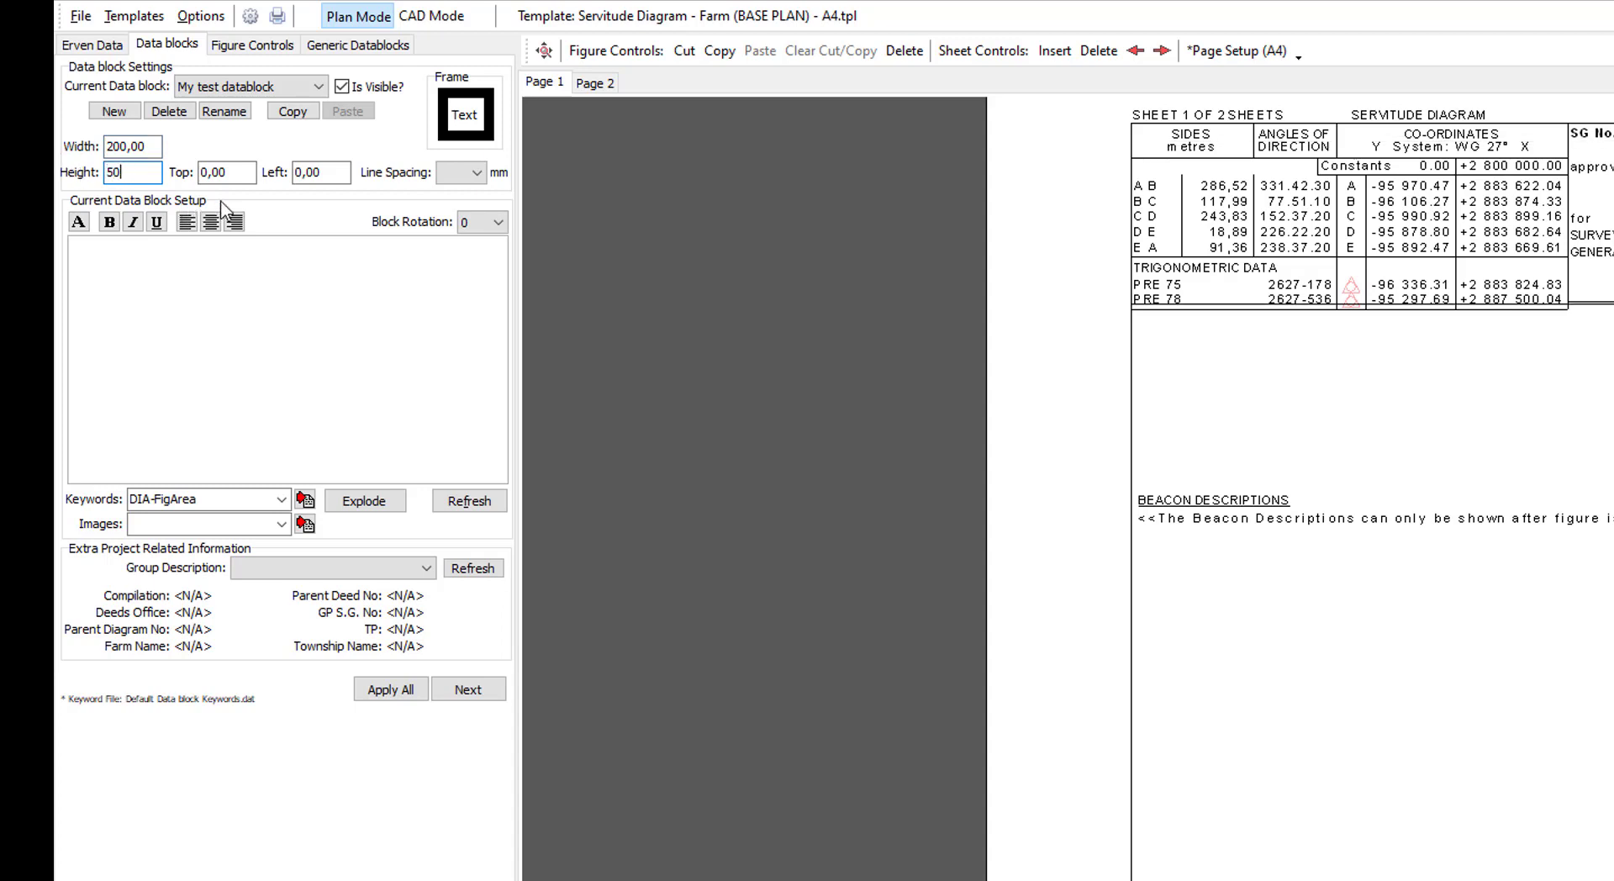
pyautogui.click(240, 174)
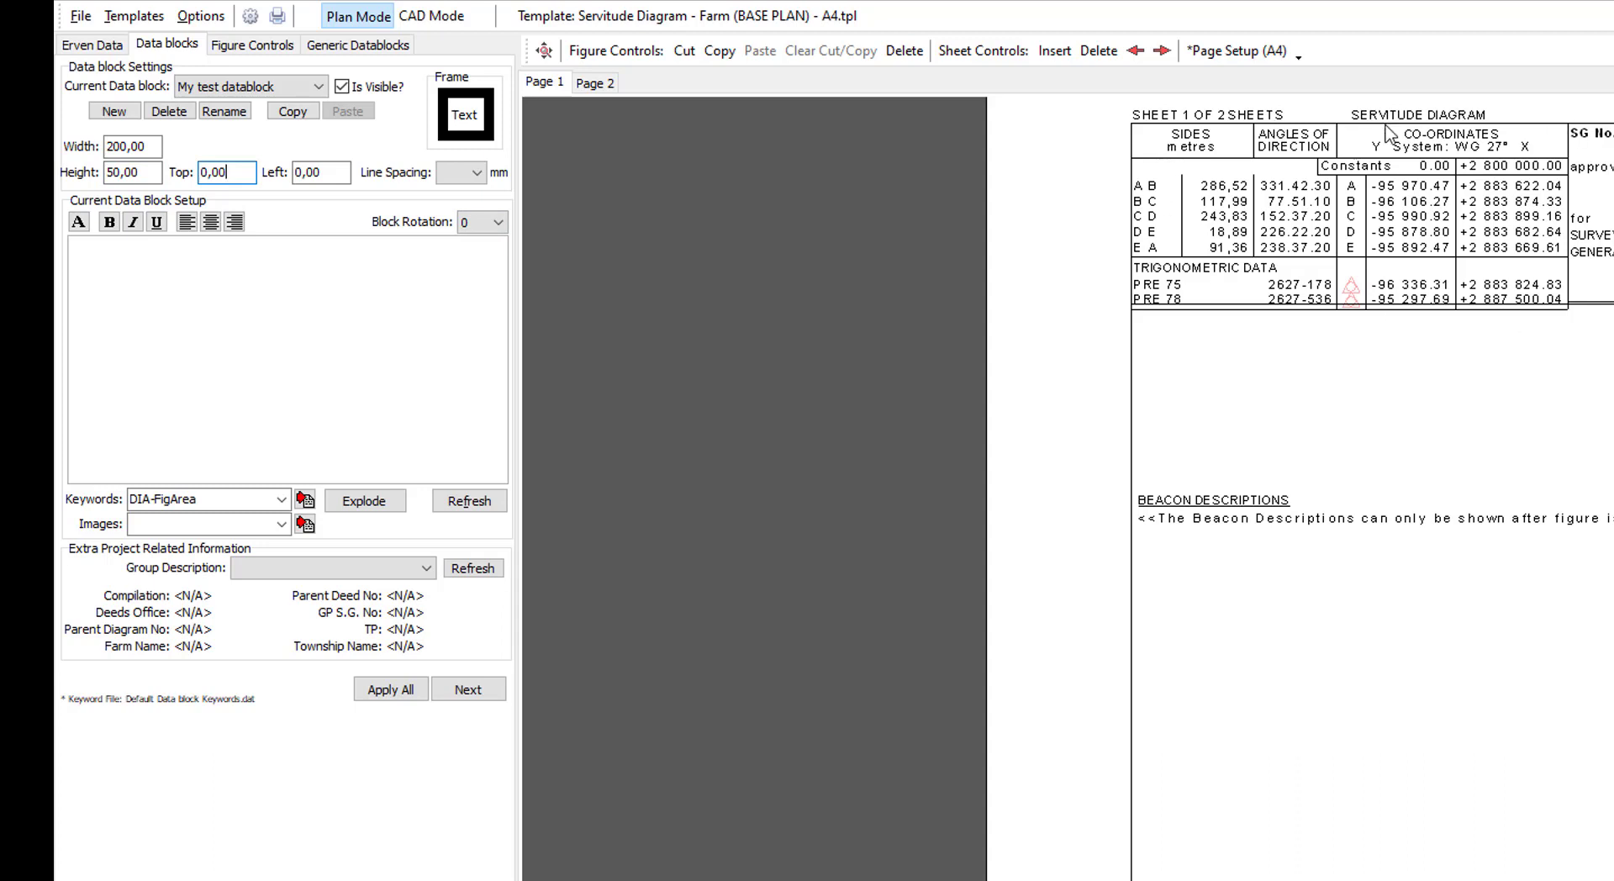
pyautogui.doubleClick(211, 172)
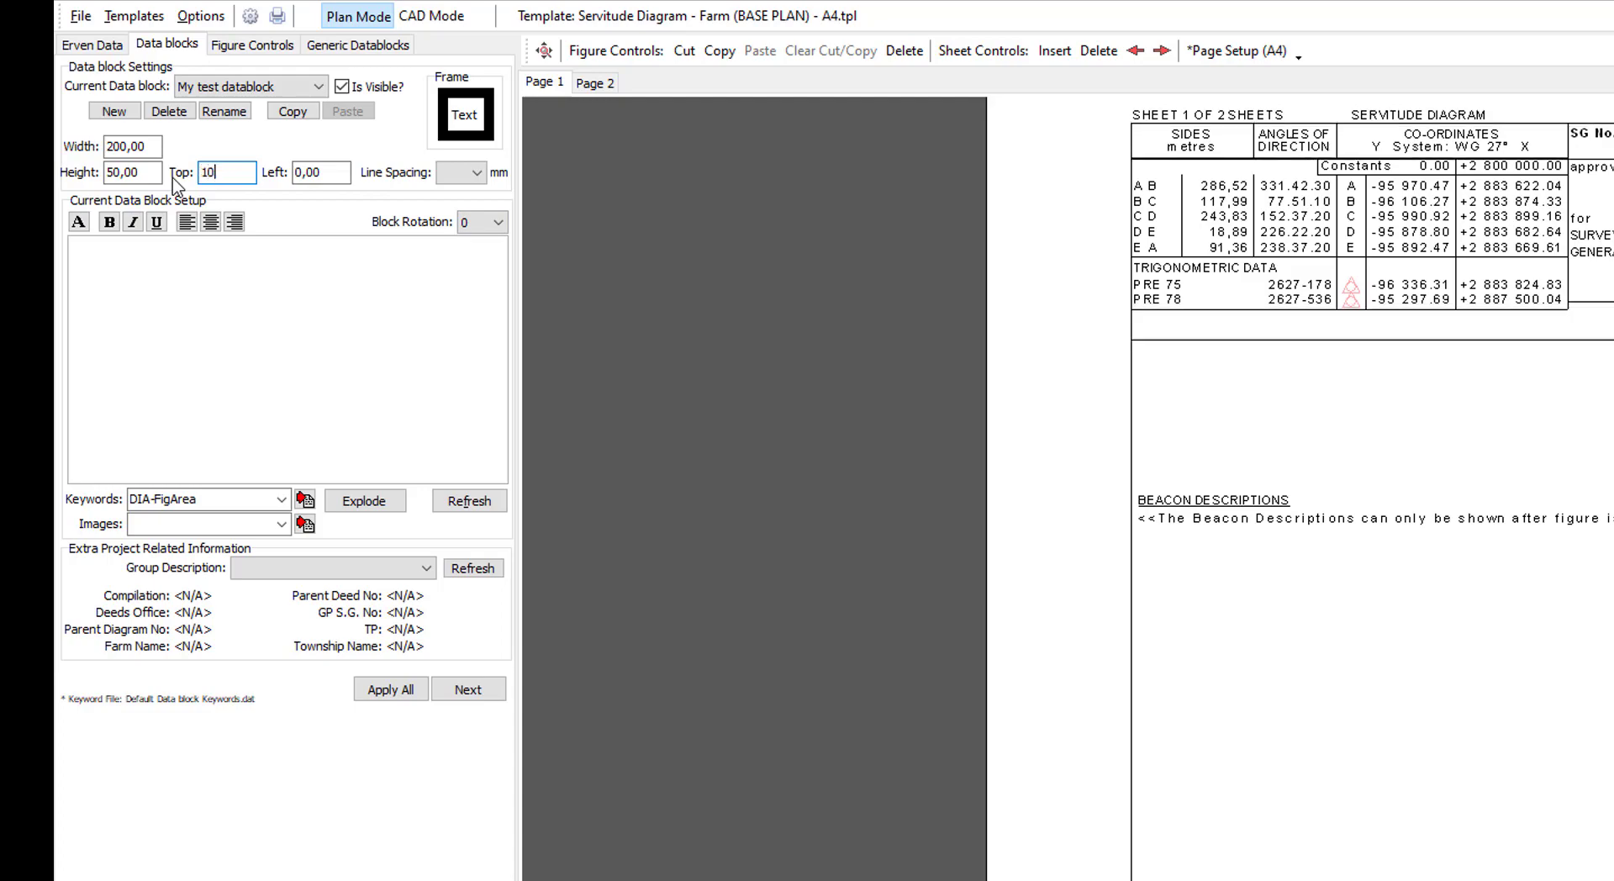
# - Move the data block below the beacon descriptions, about 129 mm from the top and 16 mm from the left, with its width set to 100 mm
pyautogui.moveTo(1328, 312); pyautogui.dragTo(1333, 715)
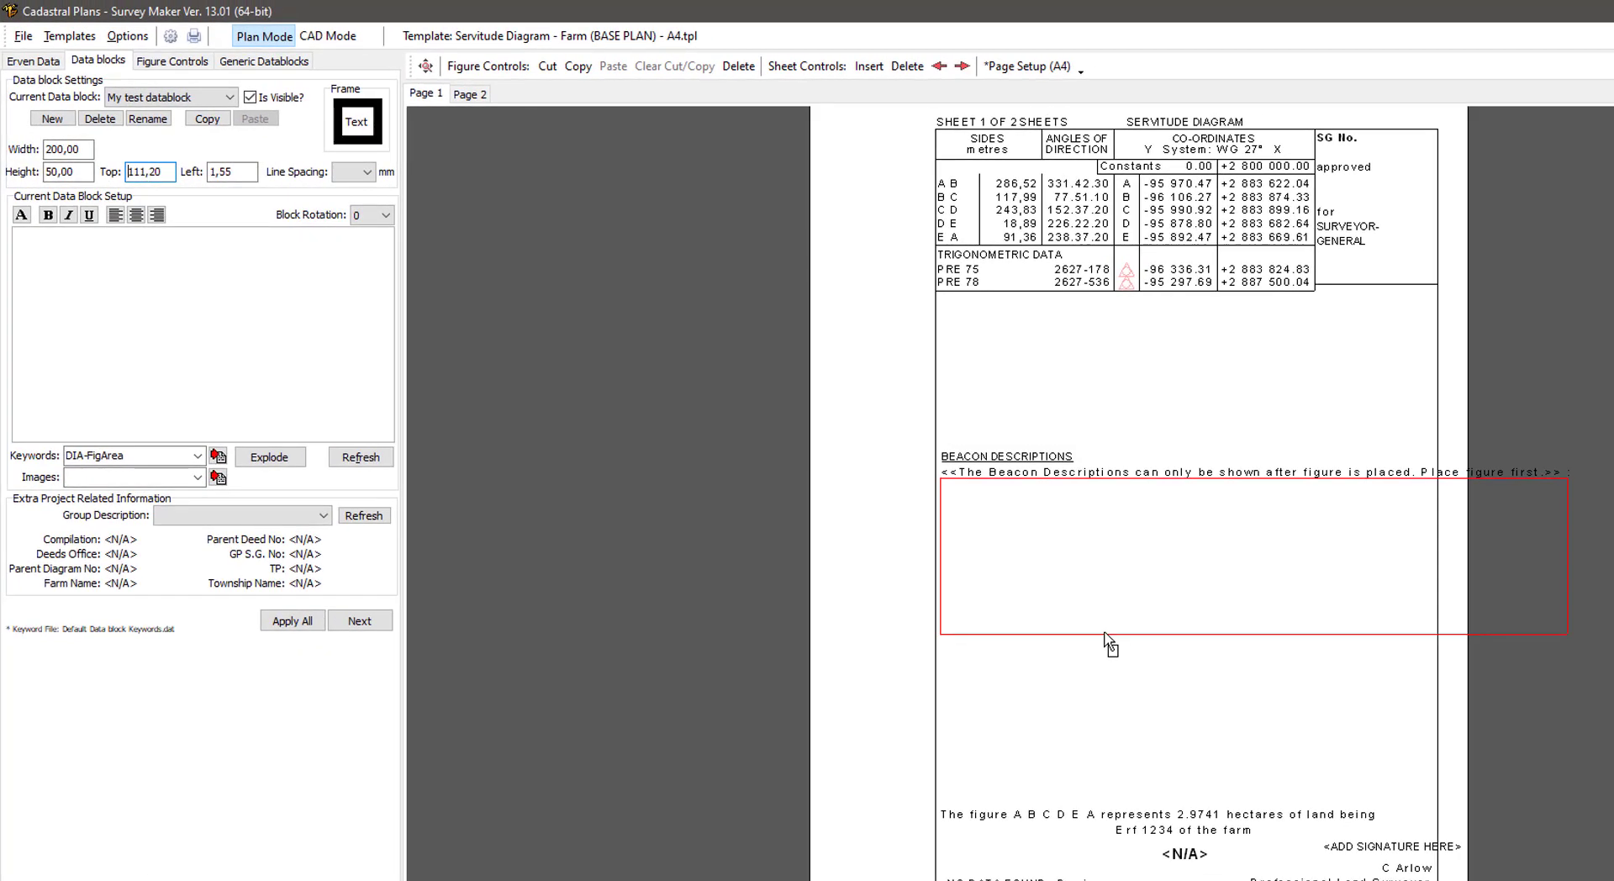
pyautogui.moveTo(1104, 639)
pyautogui.mouseDown()
pyautogui.moveTo(1099, 571)
pyautogui.moveTo(1102, 605)
pyautogui.moveTo(1144, 646)
pyautogui.moveTo(1114, 659)
pyautogui.moveTo(1152, 648)
pyautogui.moveTo(1102, 703)
pyautogui.moveTo(1189, 656)
pyautogui.moveTo(1102, 670)
pyautogui.moveTo(1152, 669)
pyautogui.moveTo(1026, 652)
pyautogui.moveTo(1145, 634)
pyautogui.moveTo(991, 645)
pyautogui.mouseUp()
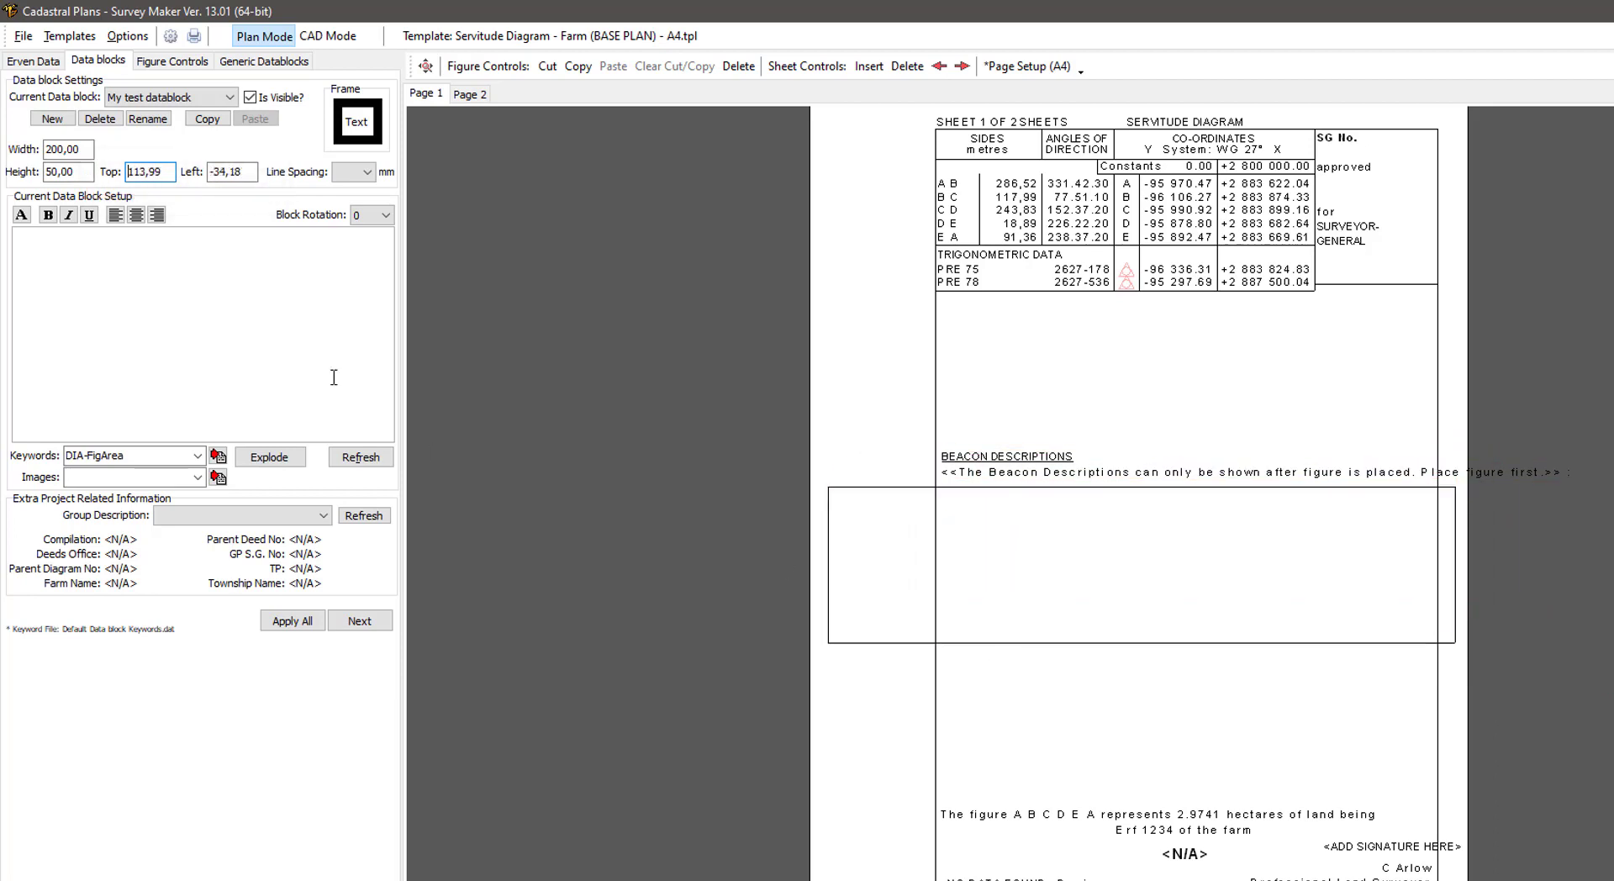
pyautogui.moveTo(92, 148); pyautogui.dragTo(2, 148)
pyautogui.write('100')
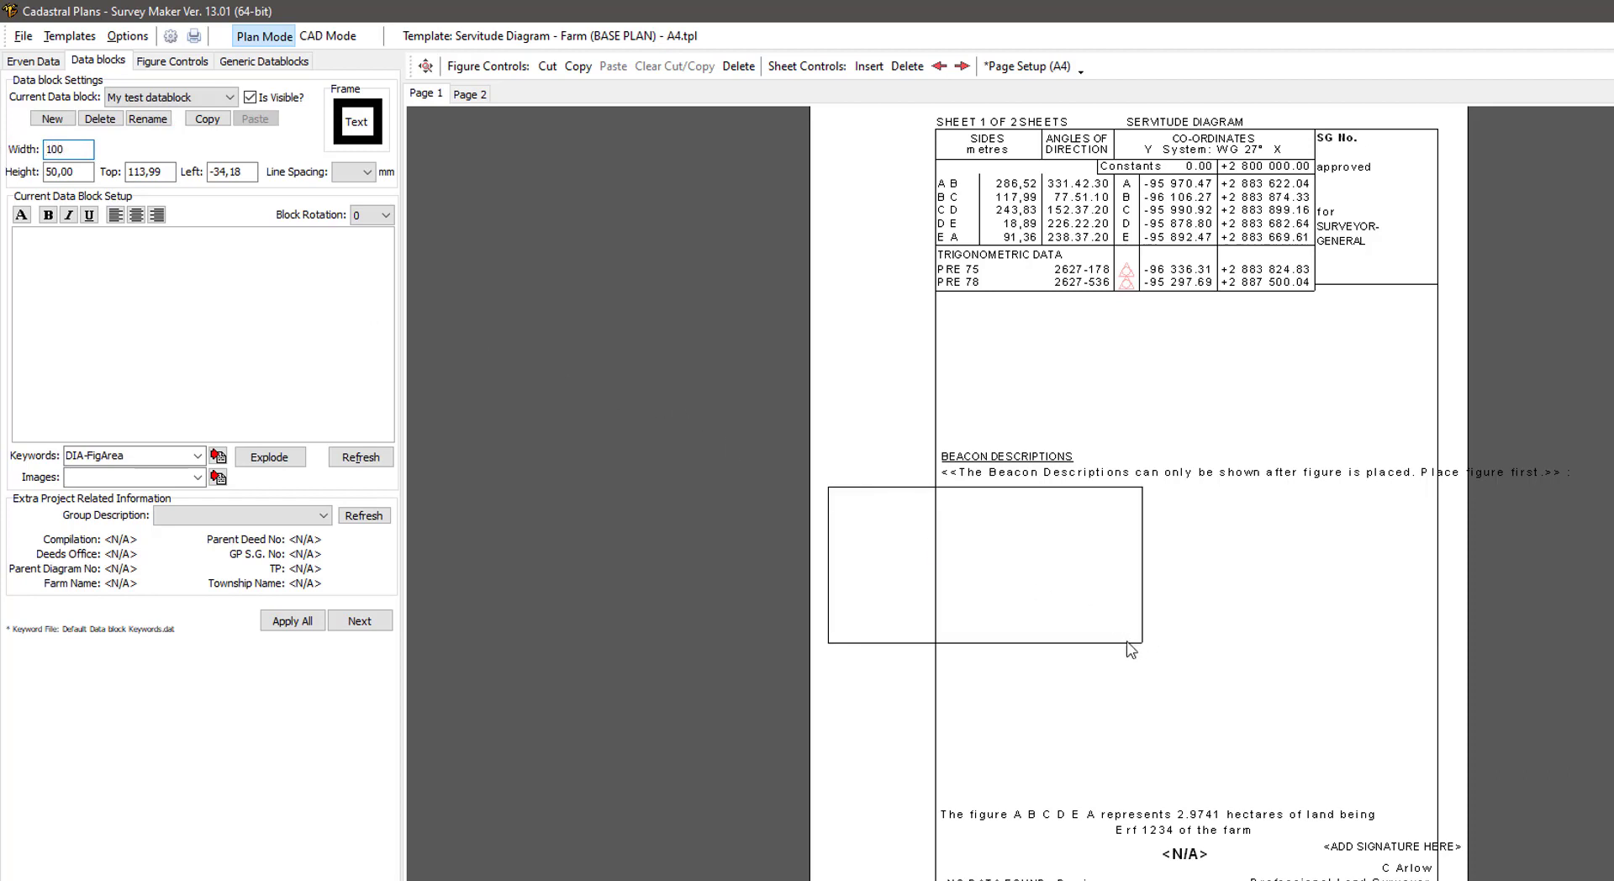
pyautogui.moveTo(1143, 551); pyautogui.dragTo(1301, 605)
# - Insert the KW-MyNewKeyW keyword into the text of My test datablock
pyautogui.click(107, 263)
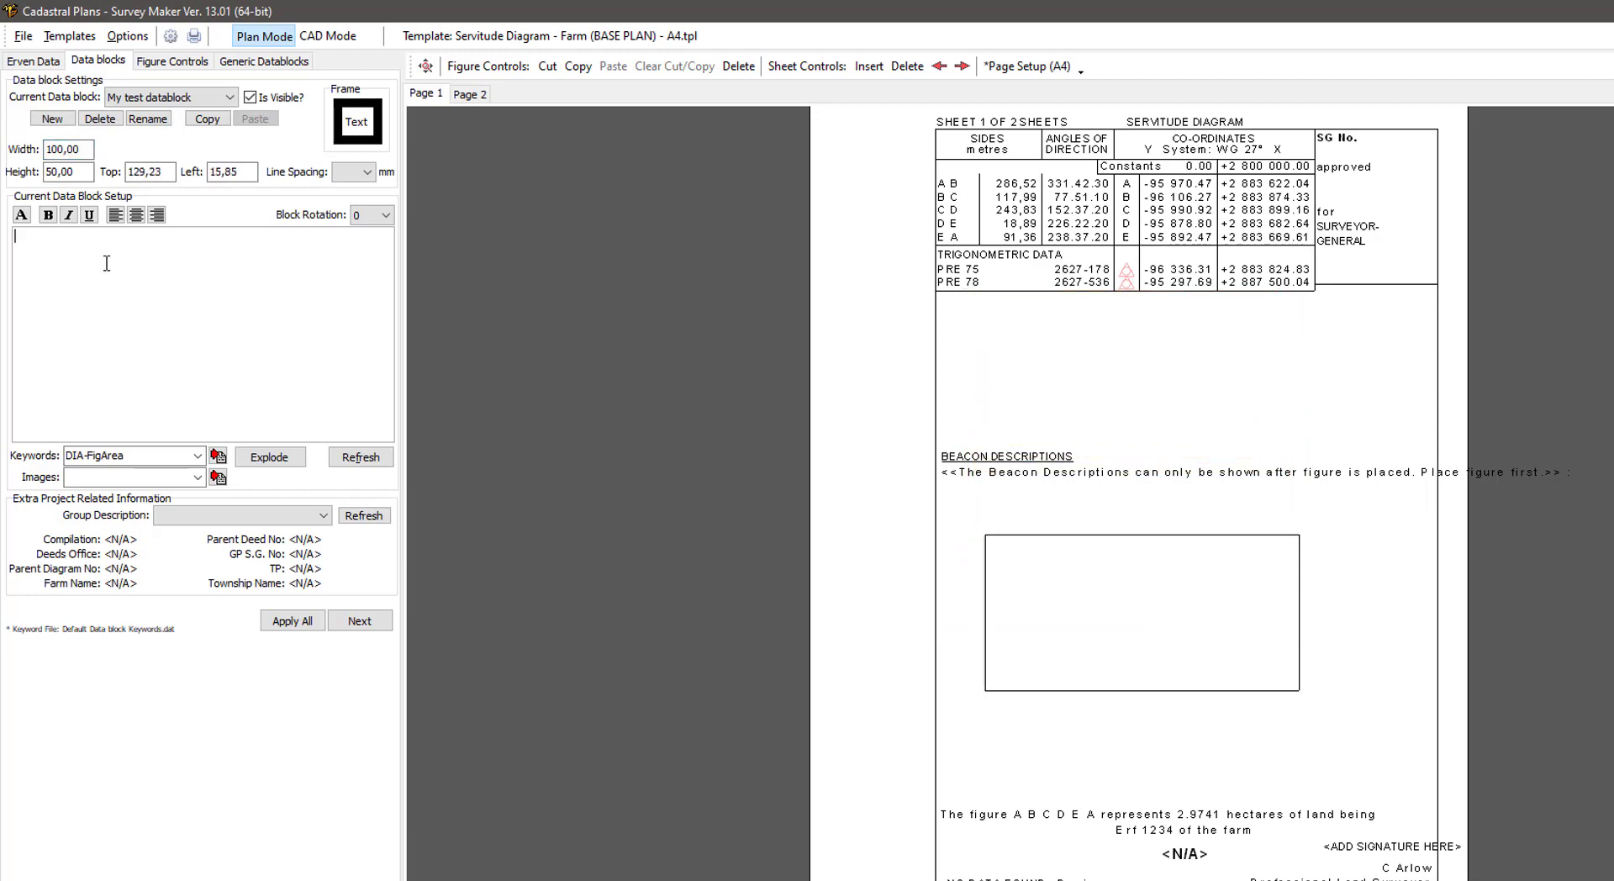
pyautogui.click(196, 456)
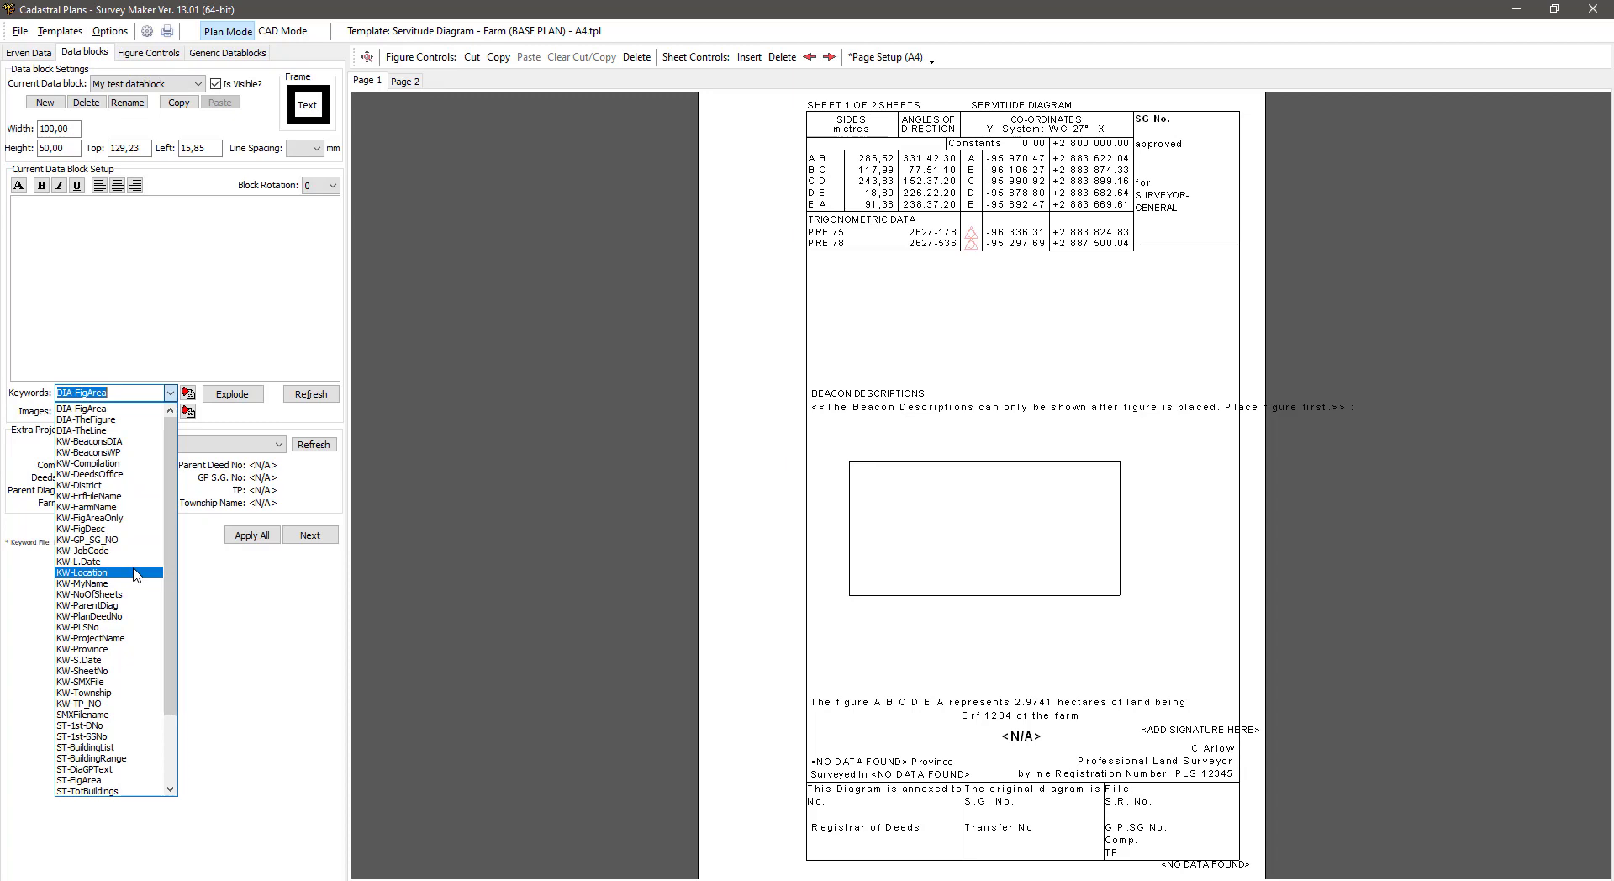
pyautogui.scroll(-3, 137, 732)
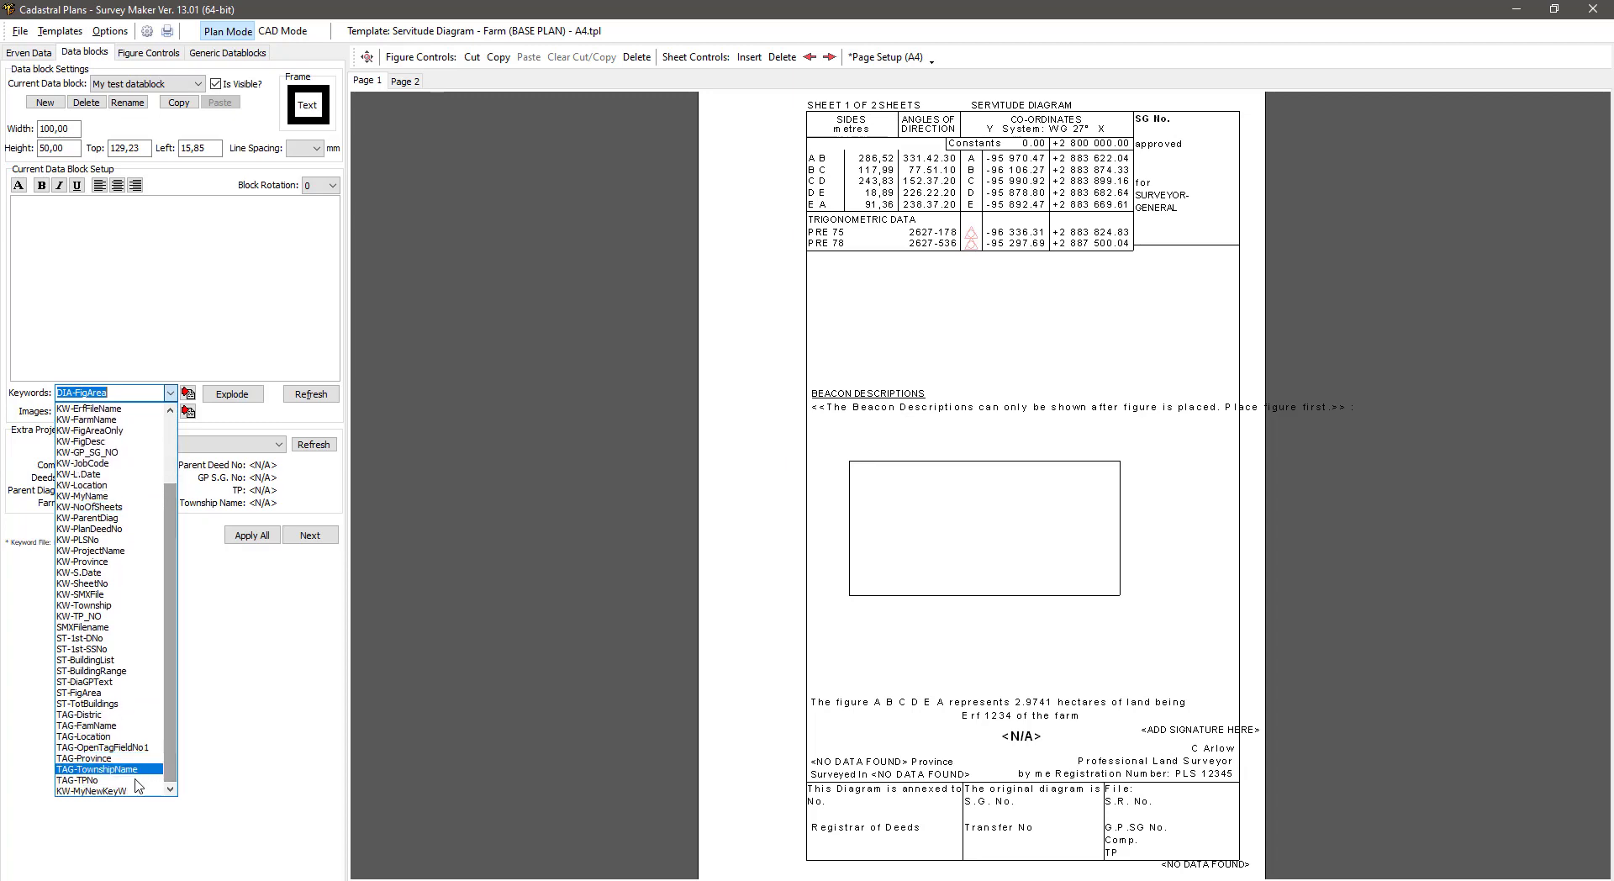
pyautogui.click(129, 791)
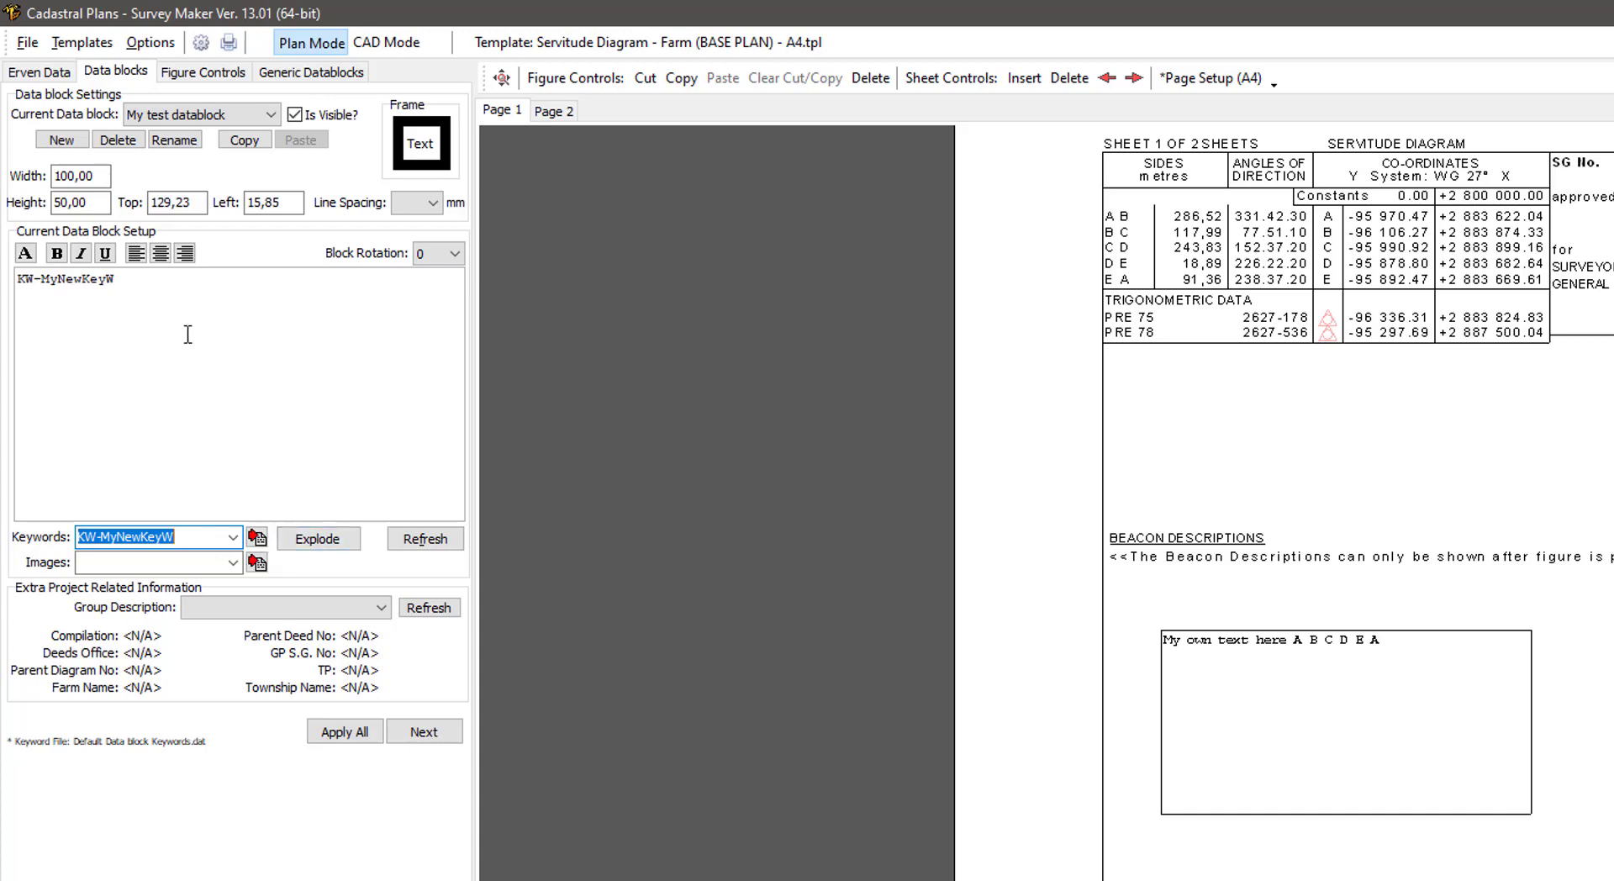
# - Append asdfljasgdfjh after the keyword in My test datablock, align the line to the right and make the text bold
pyautogui.click(168, 287)
pyautogui.write('asdfljasgdfjh')
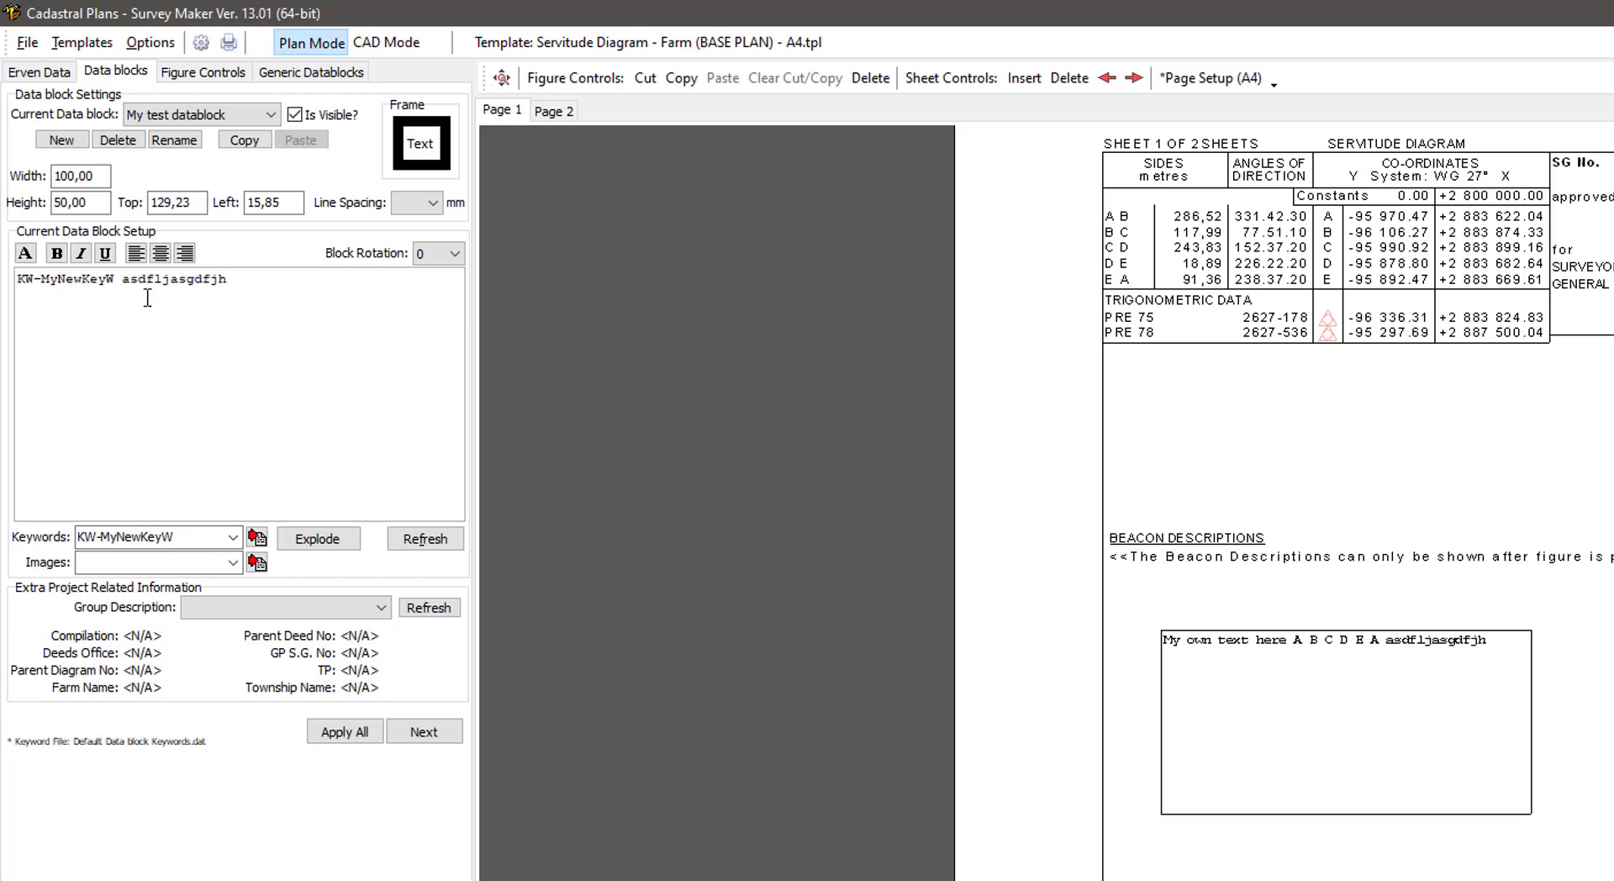
pyautogui.click(159, 252)
pyautogui.click(137, 253)
pyautogui.click(184, 253)
pyautogui.click(57, 253)
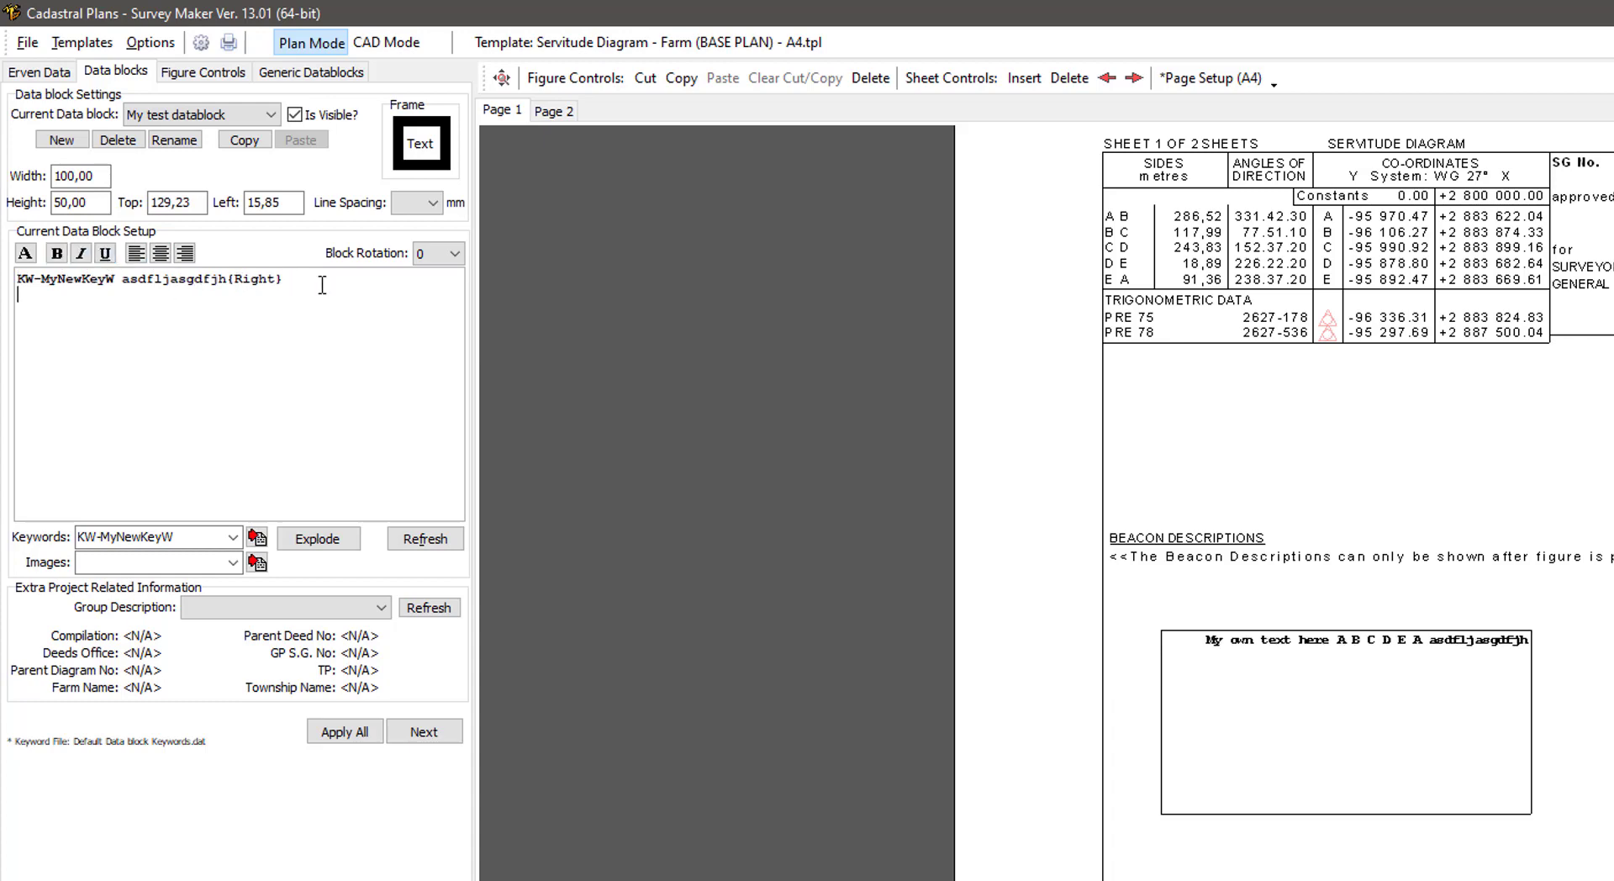
# - Insert the KW-GP_SG_NO keyword on a second line of My test datablock and select it
pyautogui.click(234, 538)
pyautogui.click(150, 634)
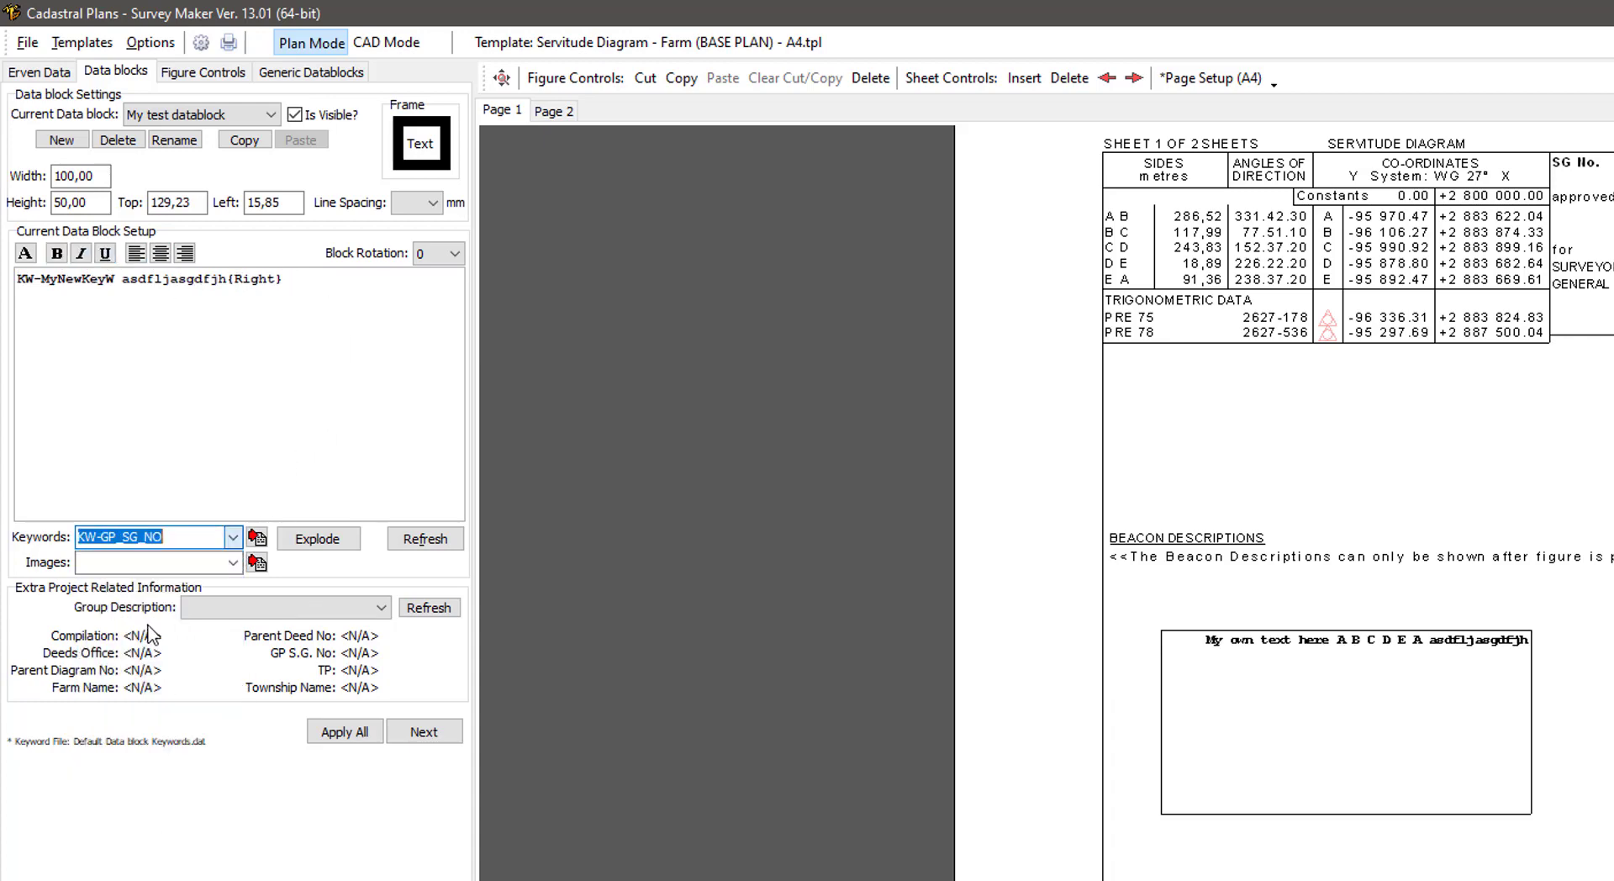
pyautogui.click(256, 538)
pyautogui.click(159, 290)
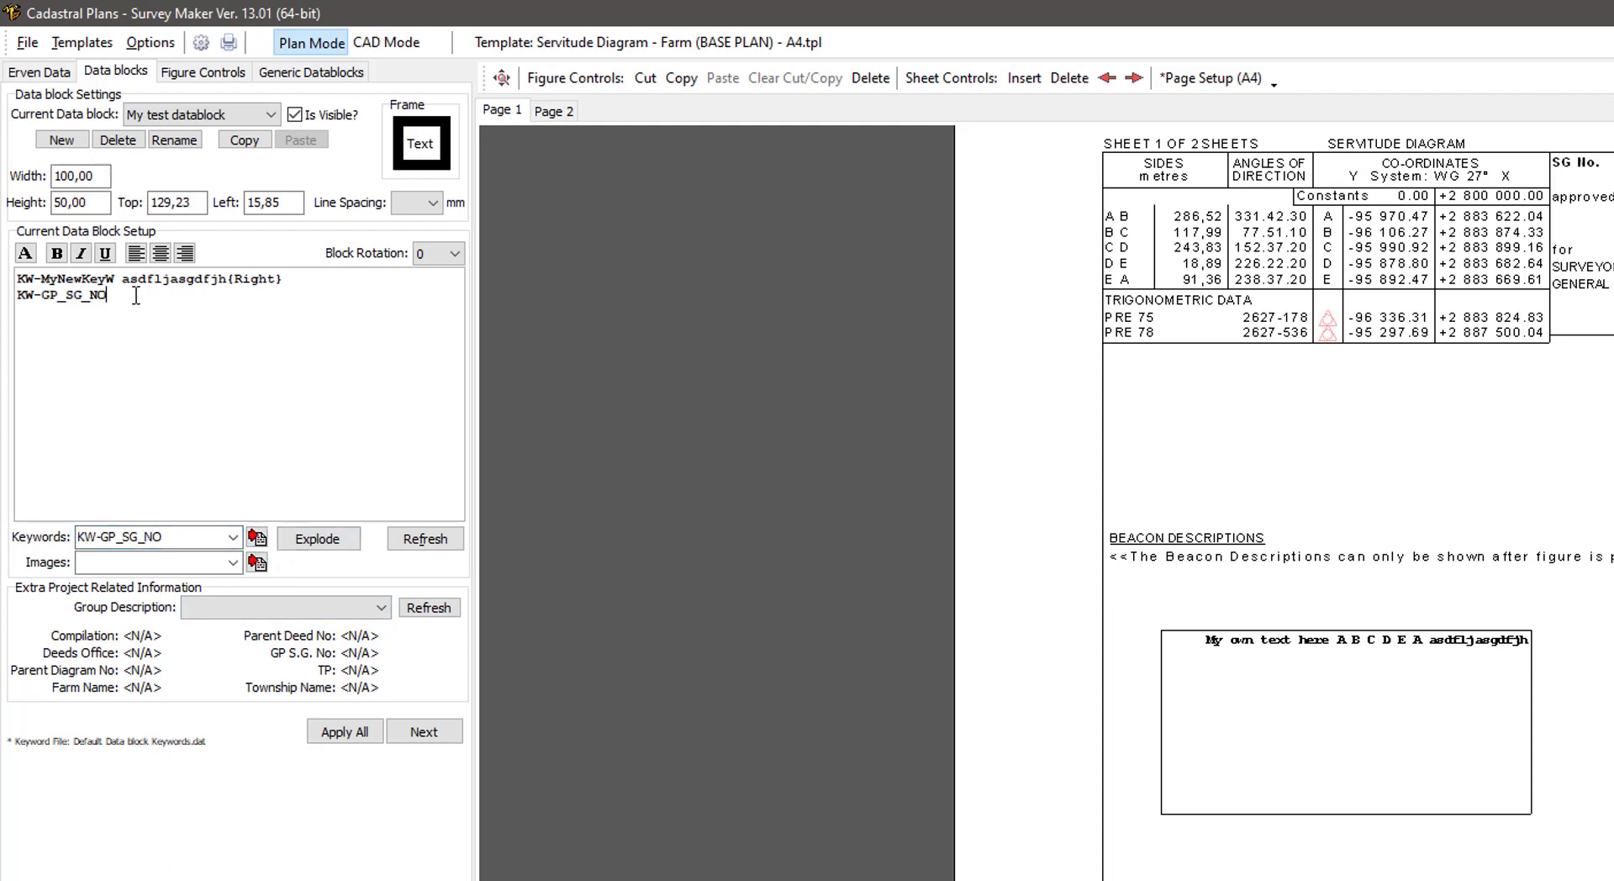
pyautogui.moveTo(160, 296); pyautogui.dragTo(4, 296)
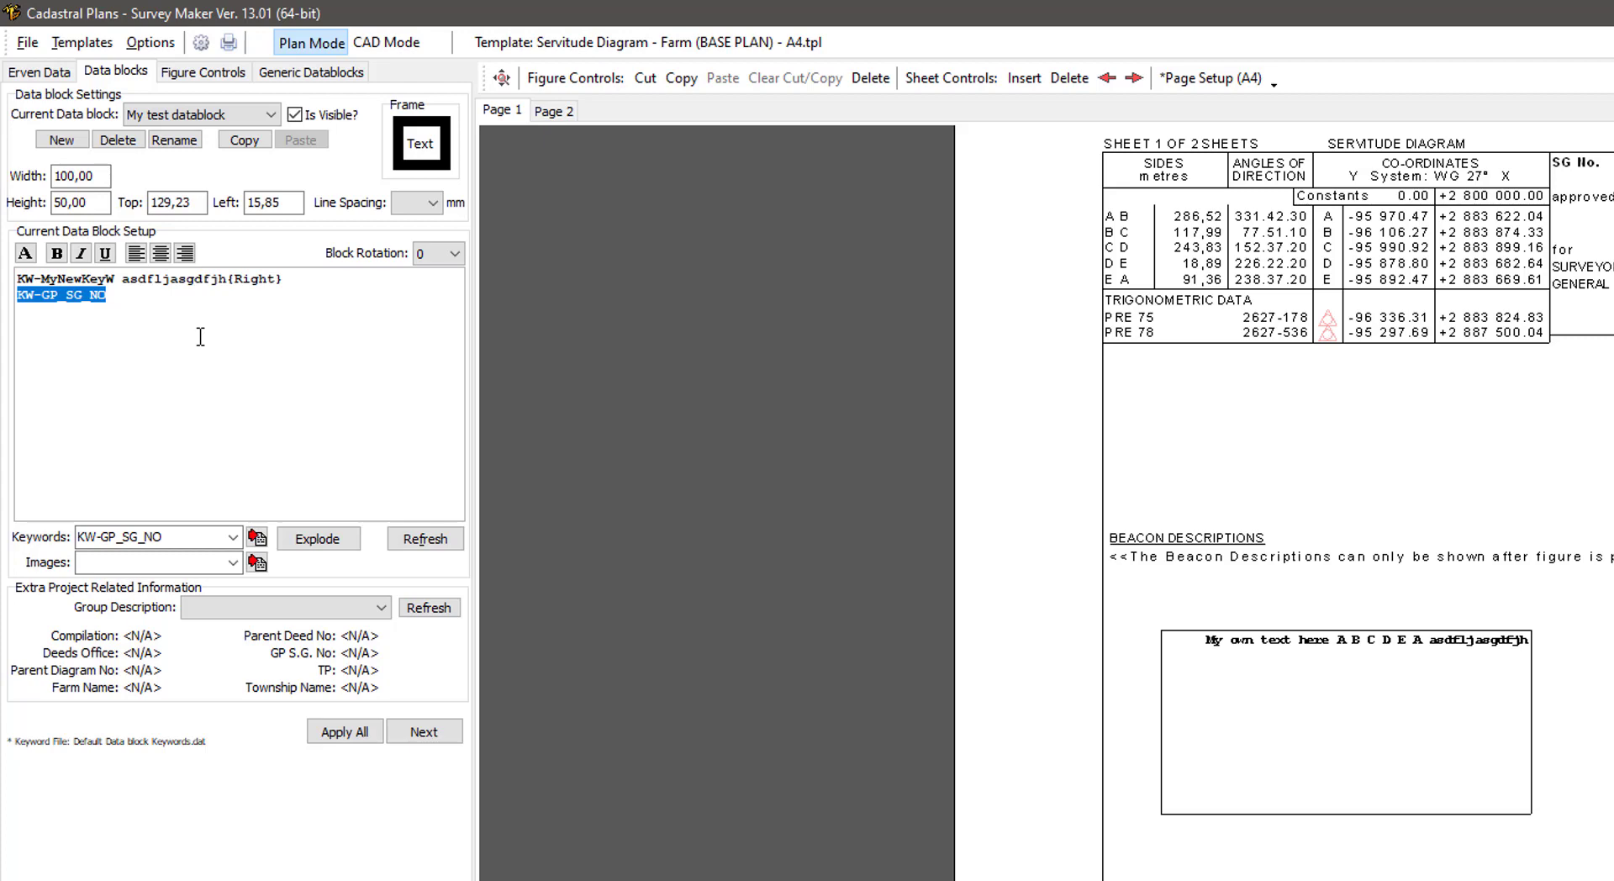
# - Close the Cadastral Plans window without saving the template settings or the cadastral plan
pyautogui.click(233, 563)
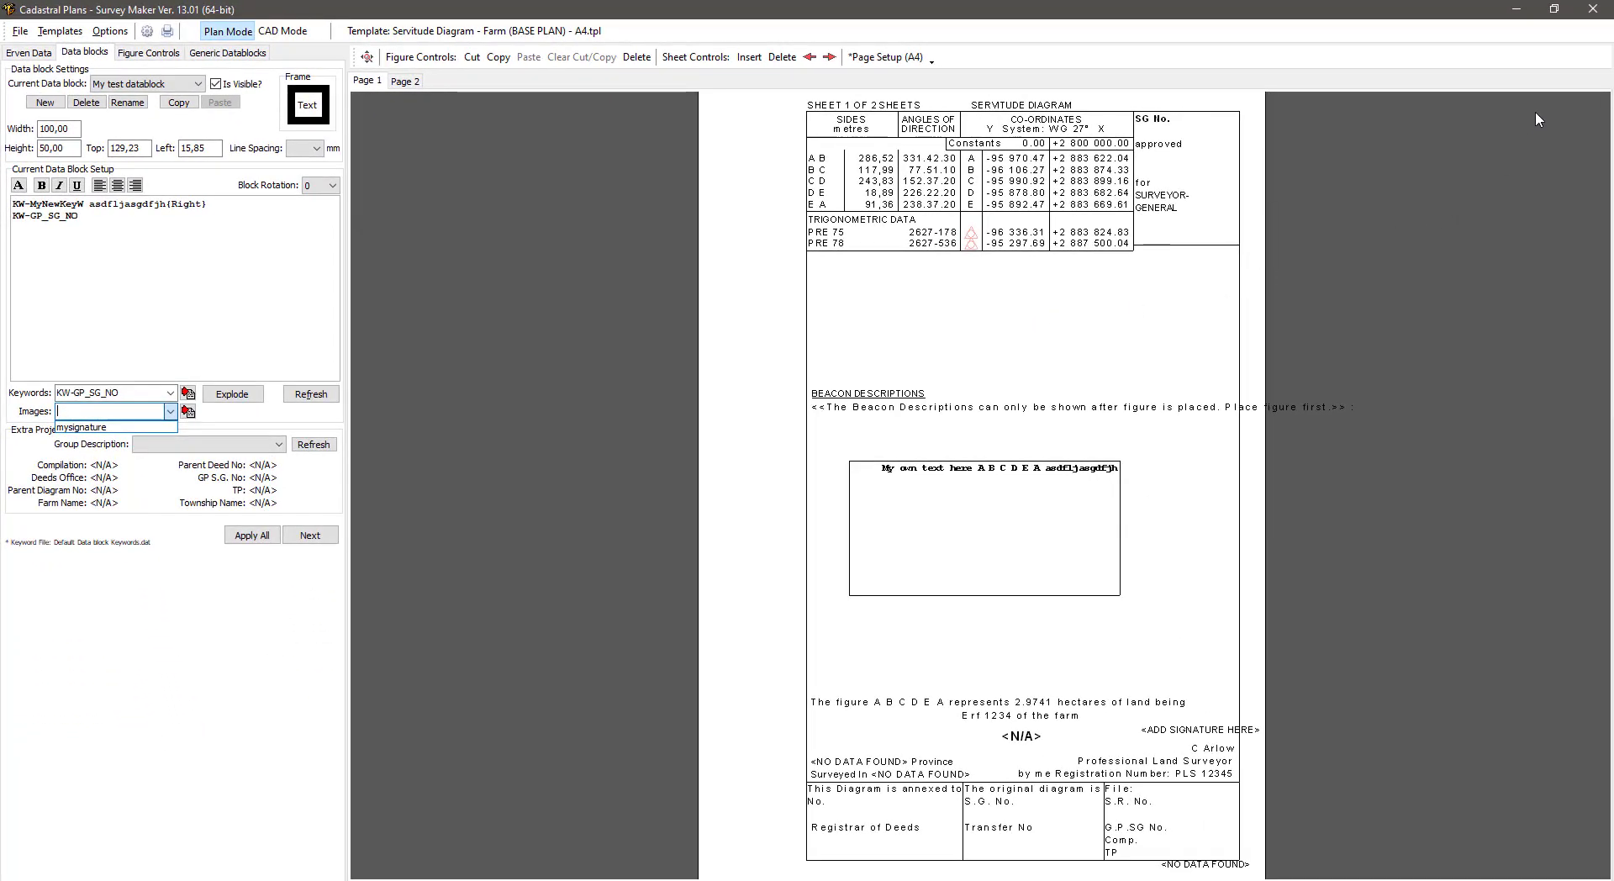
pyautogui.click(1591, 15)
pyautogui.click(1592, 16)
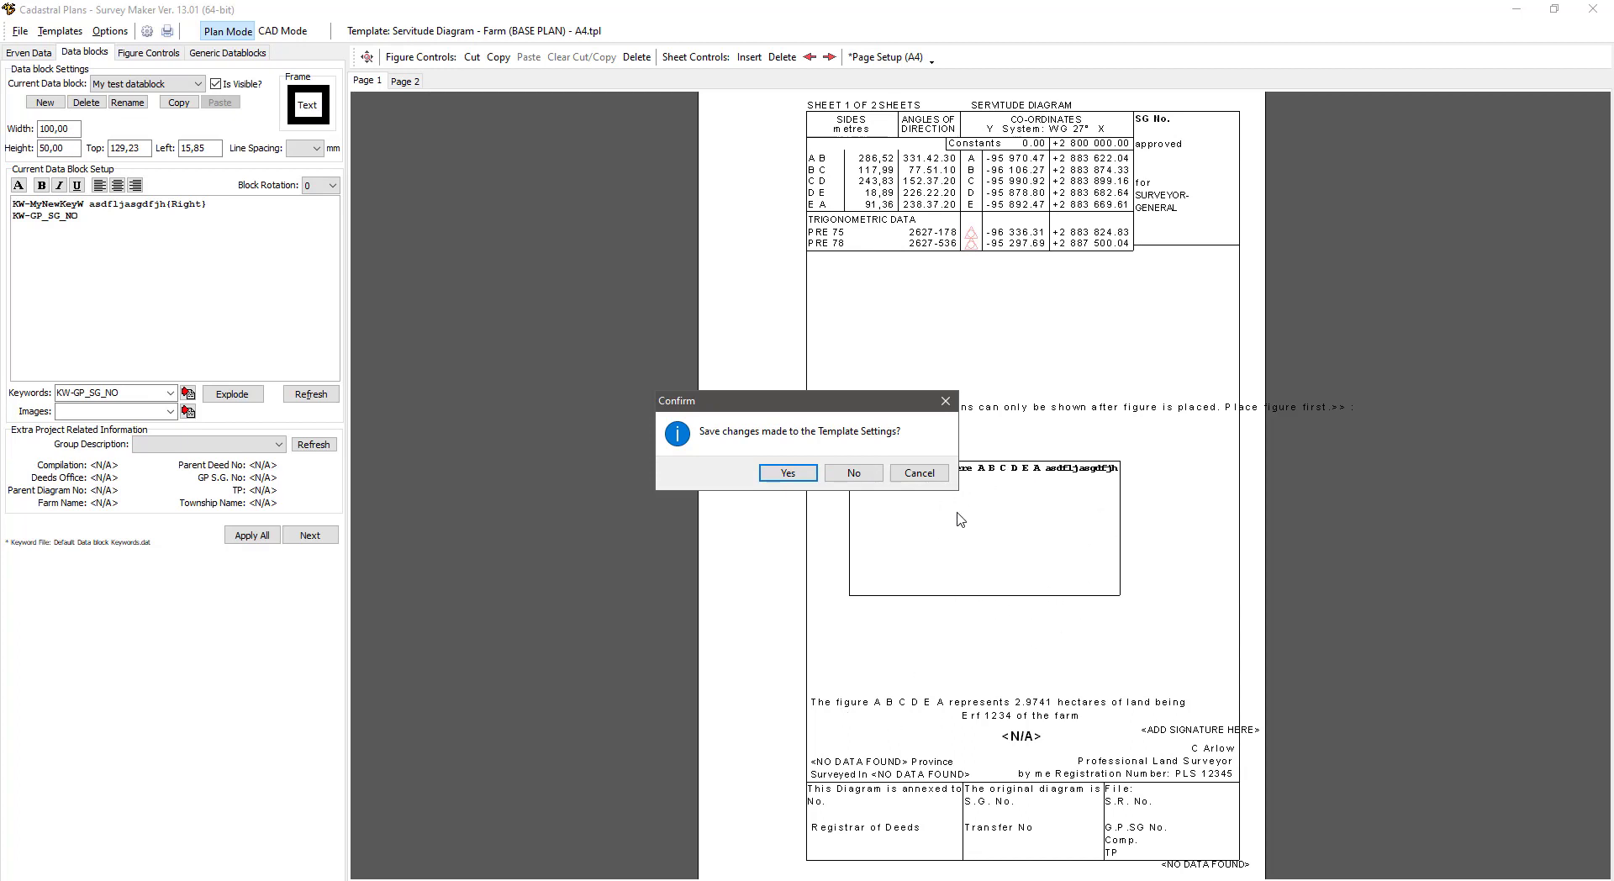
pyautogui.click(853, 473)
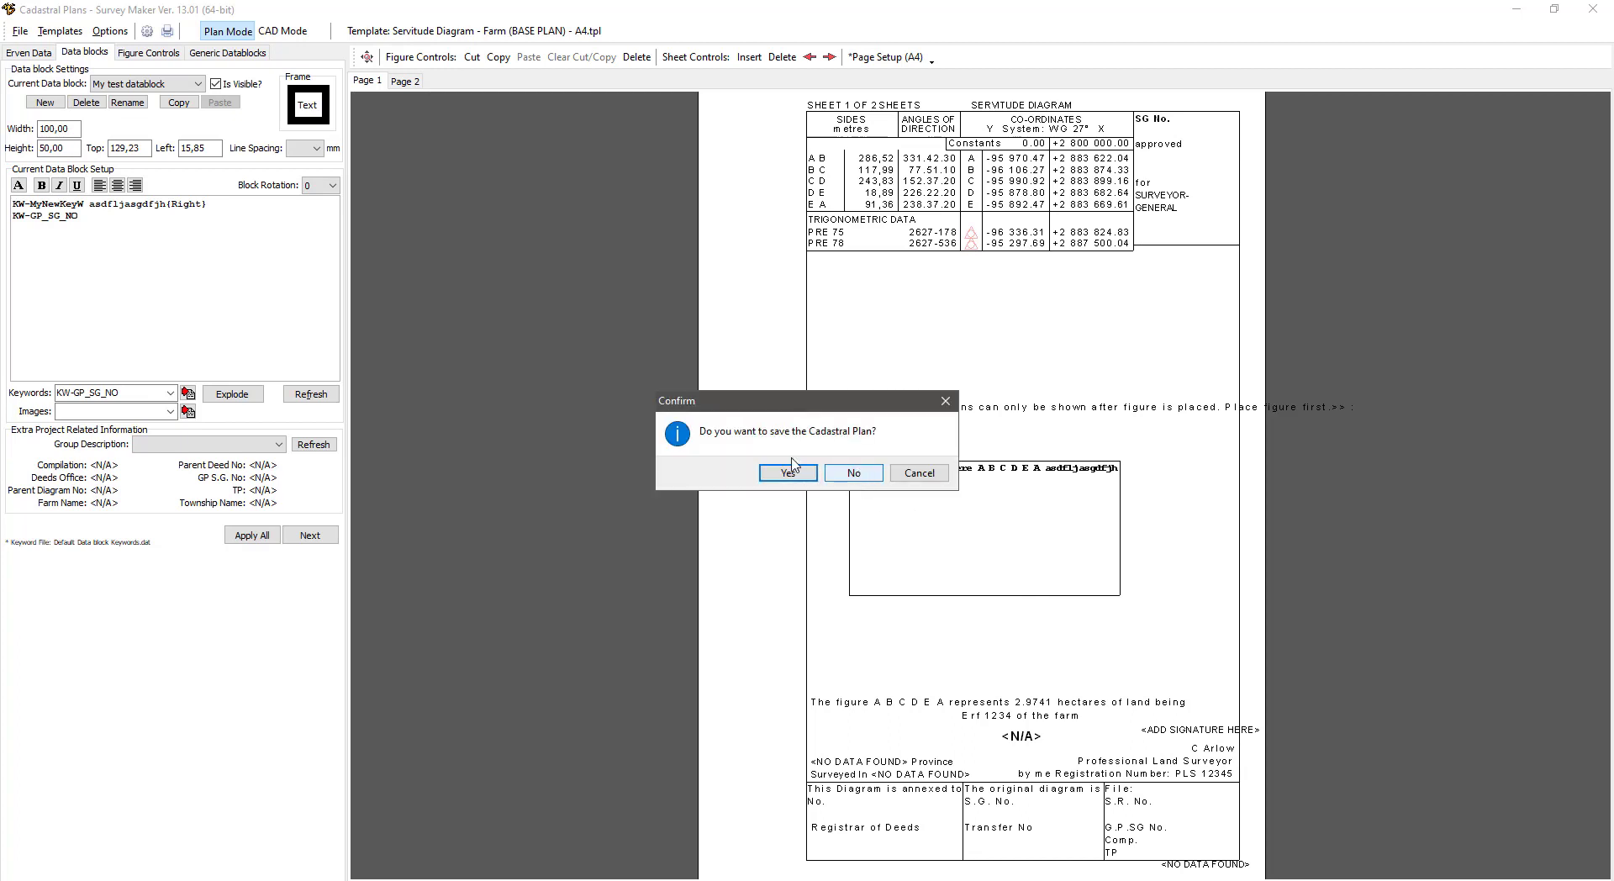
pyautogui.click(853, 472)
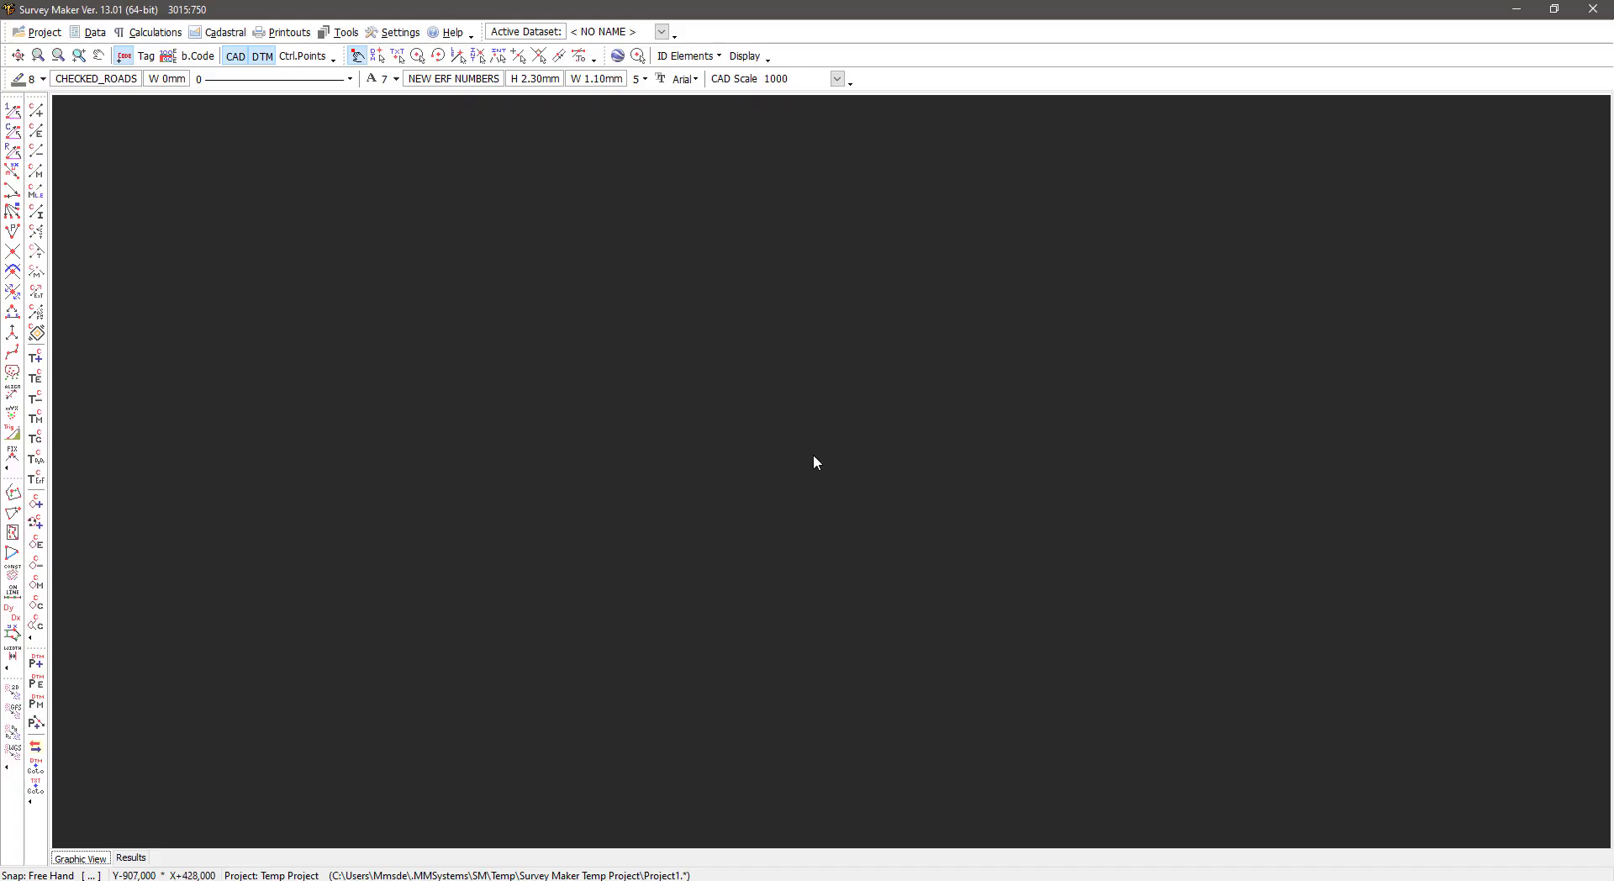
# - Open the User Images section of the program configuration and select the mysignature image
pyautogui.click(398, 32)
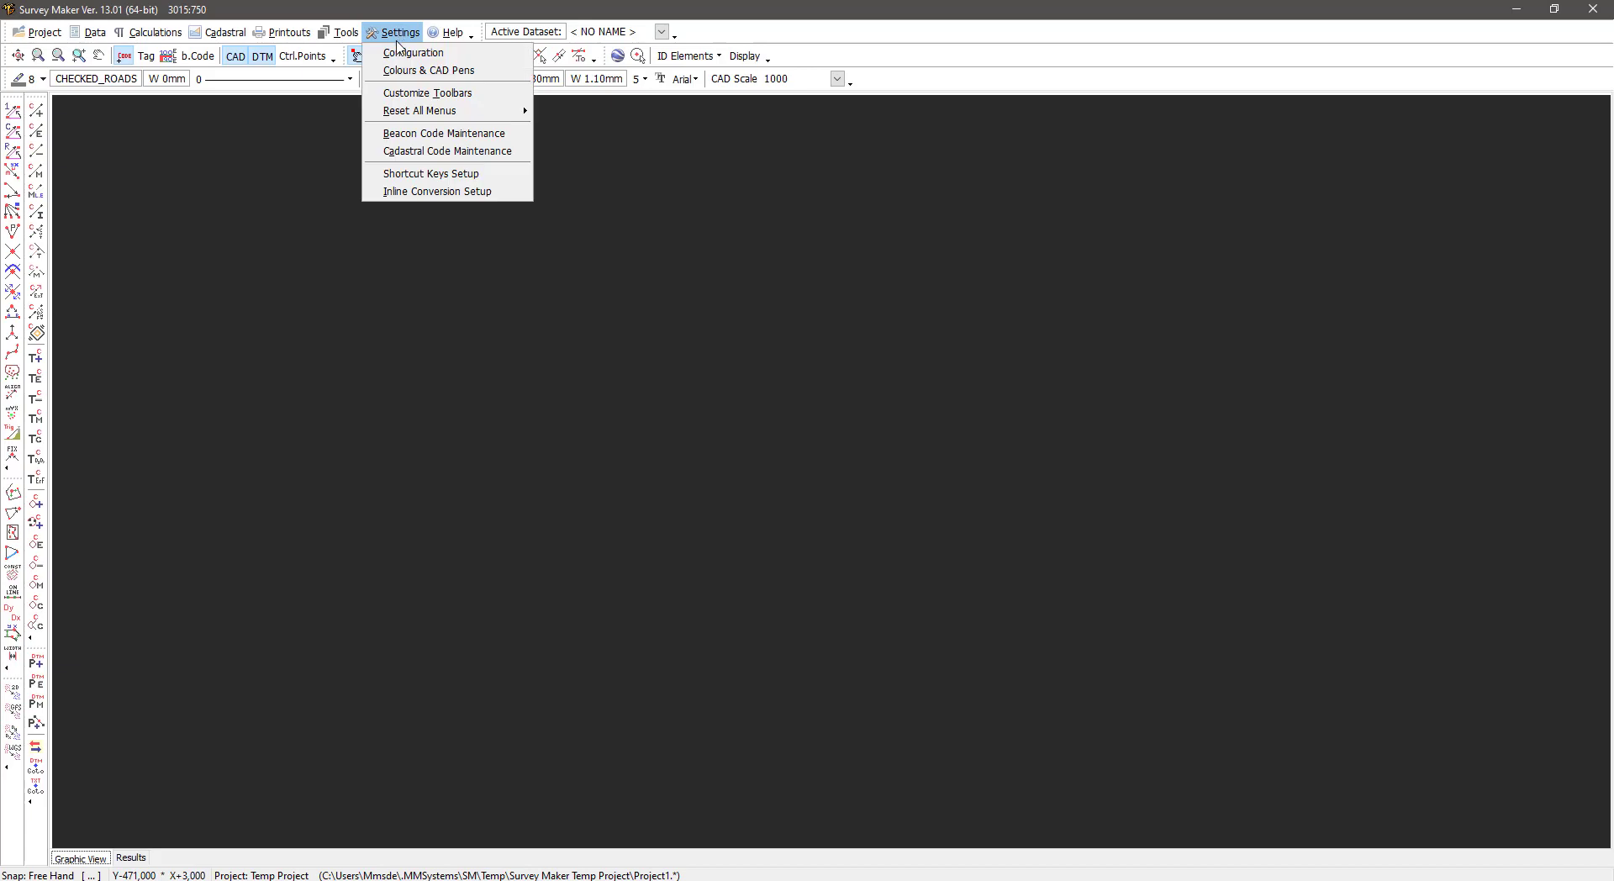
pyautogui.click(402, 54)
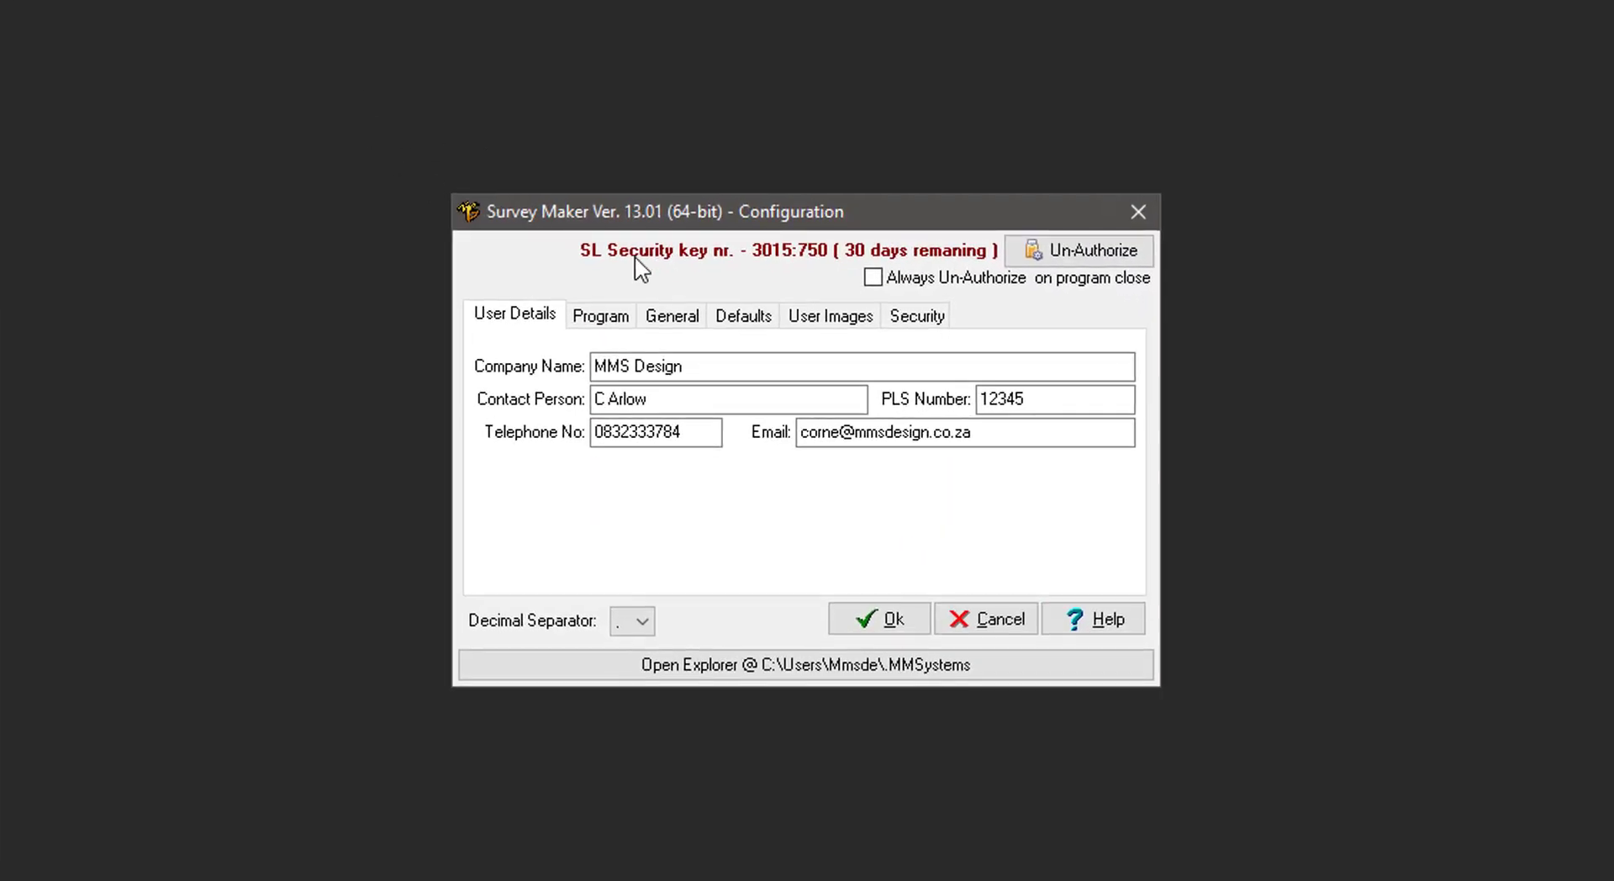
pyautogui.click(830, 327)
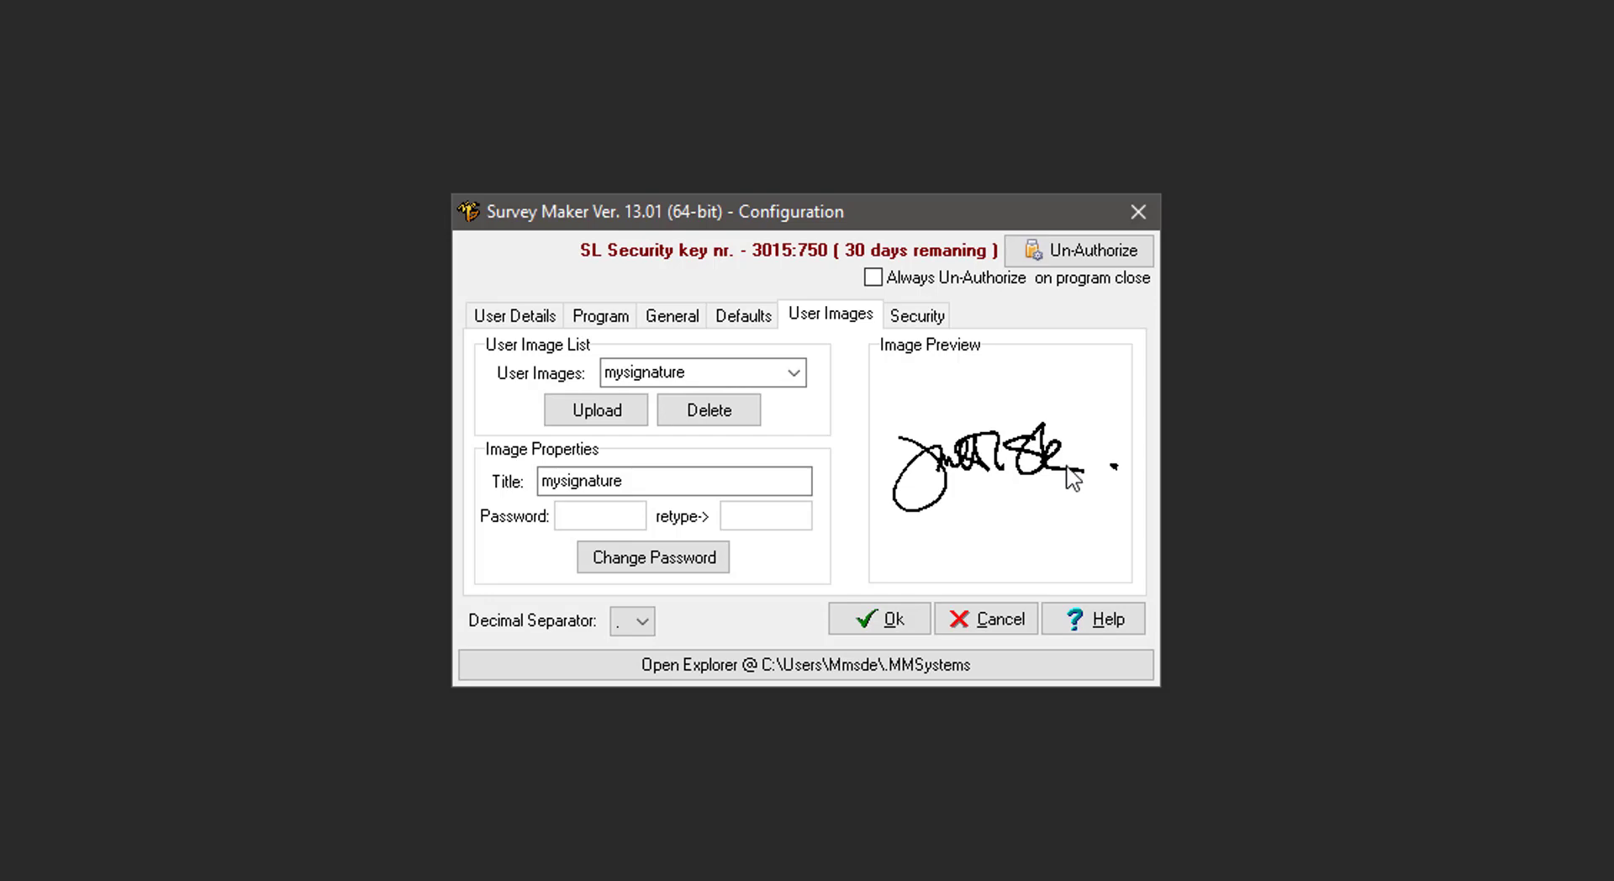
pyautogui.click(794, 374)
pyautogui.click(731, 400)
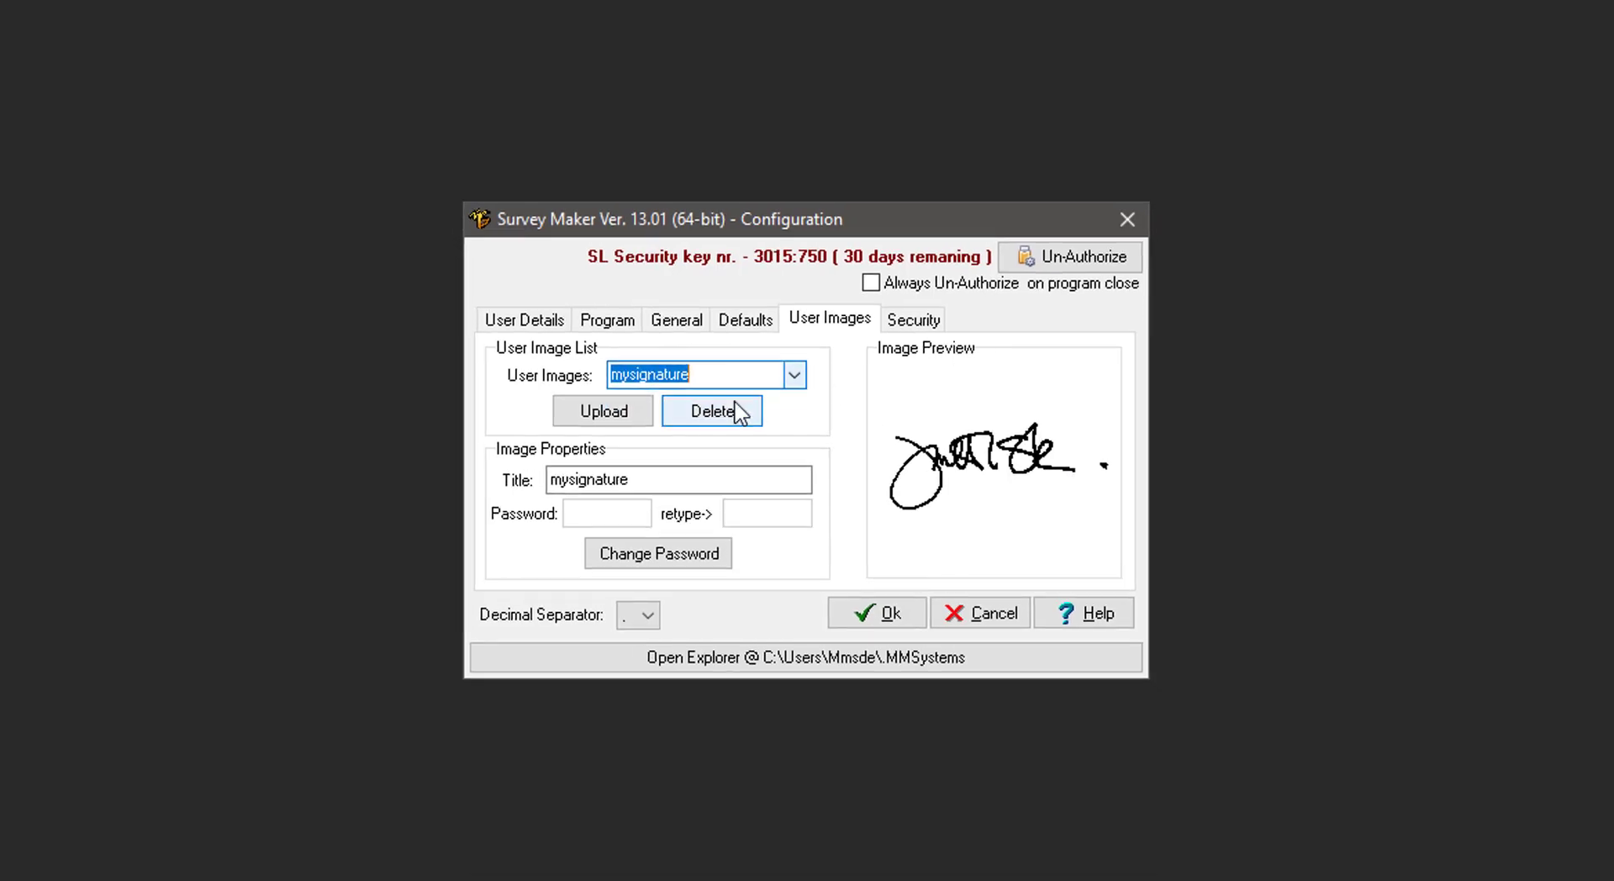
# - Upload mysignature.bmp from the Pictures folder as a black and white user image
pyautogui.click(603, 410)
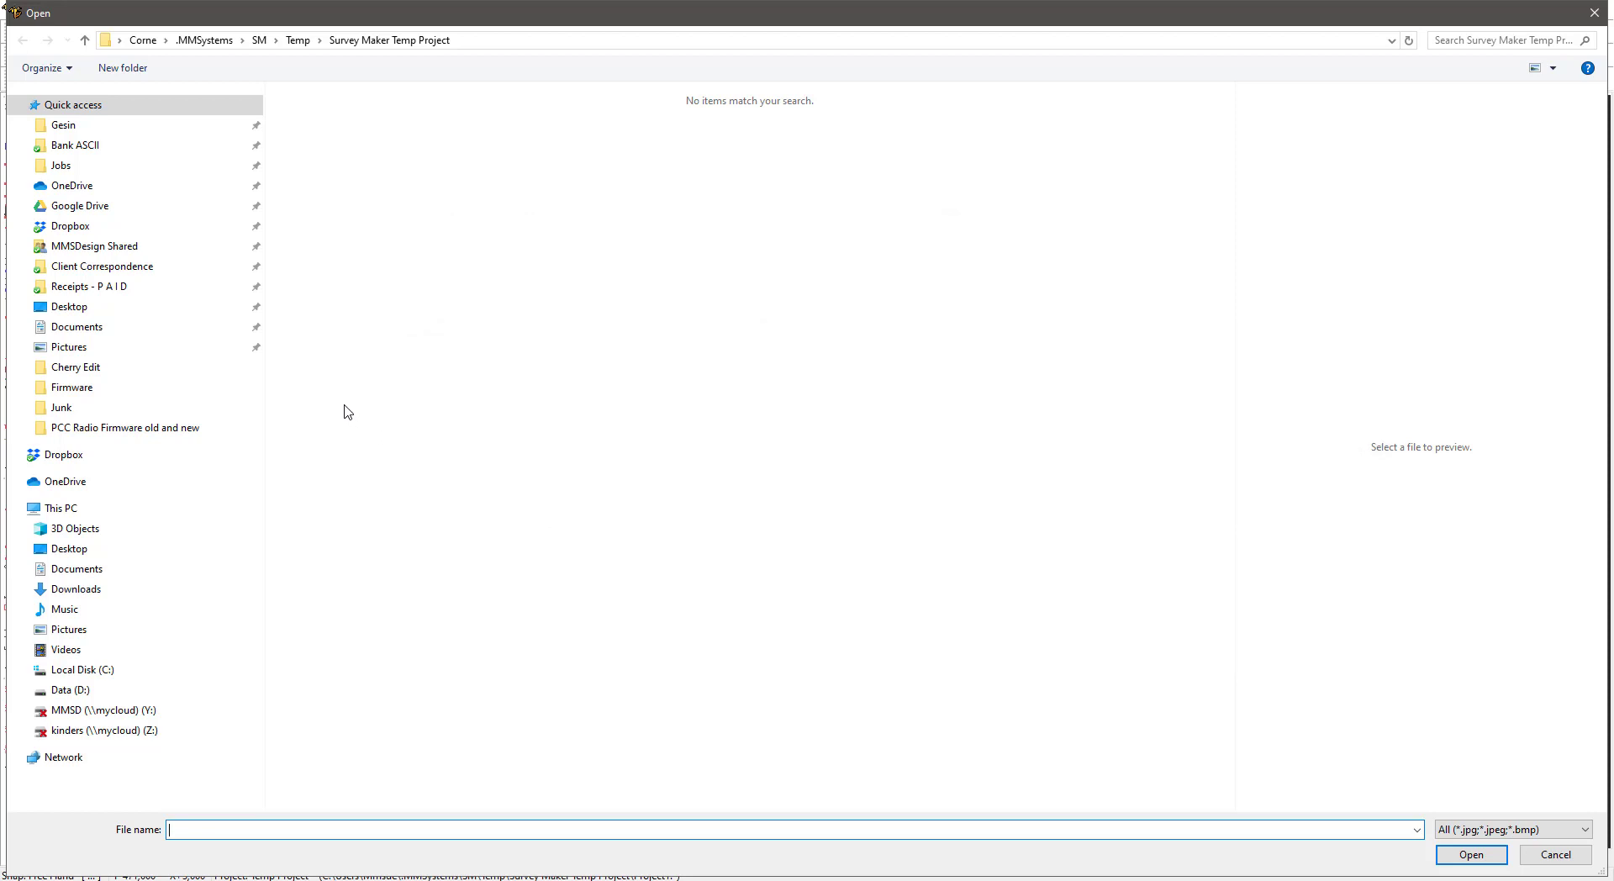
pyautogui.click(73, 353)
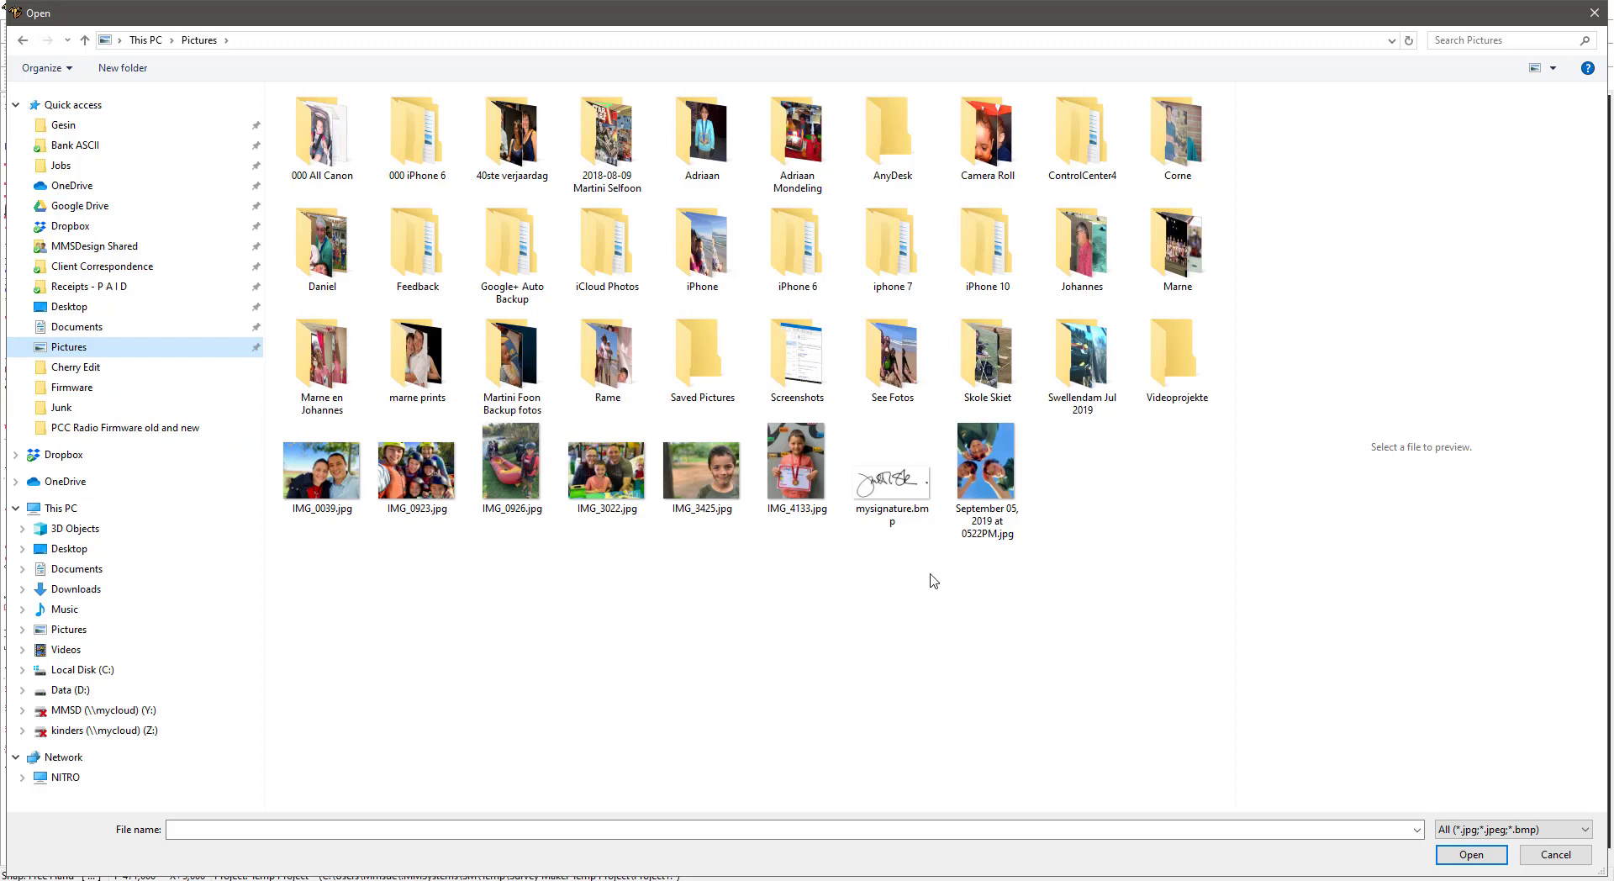
pyautogui.click(896, 492)
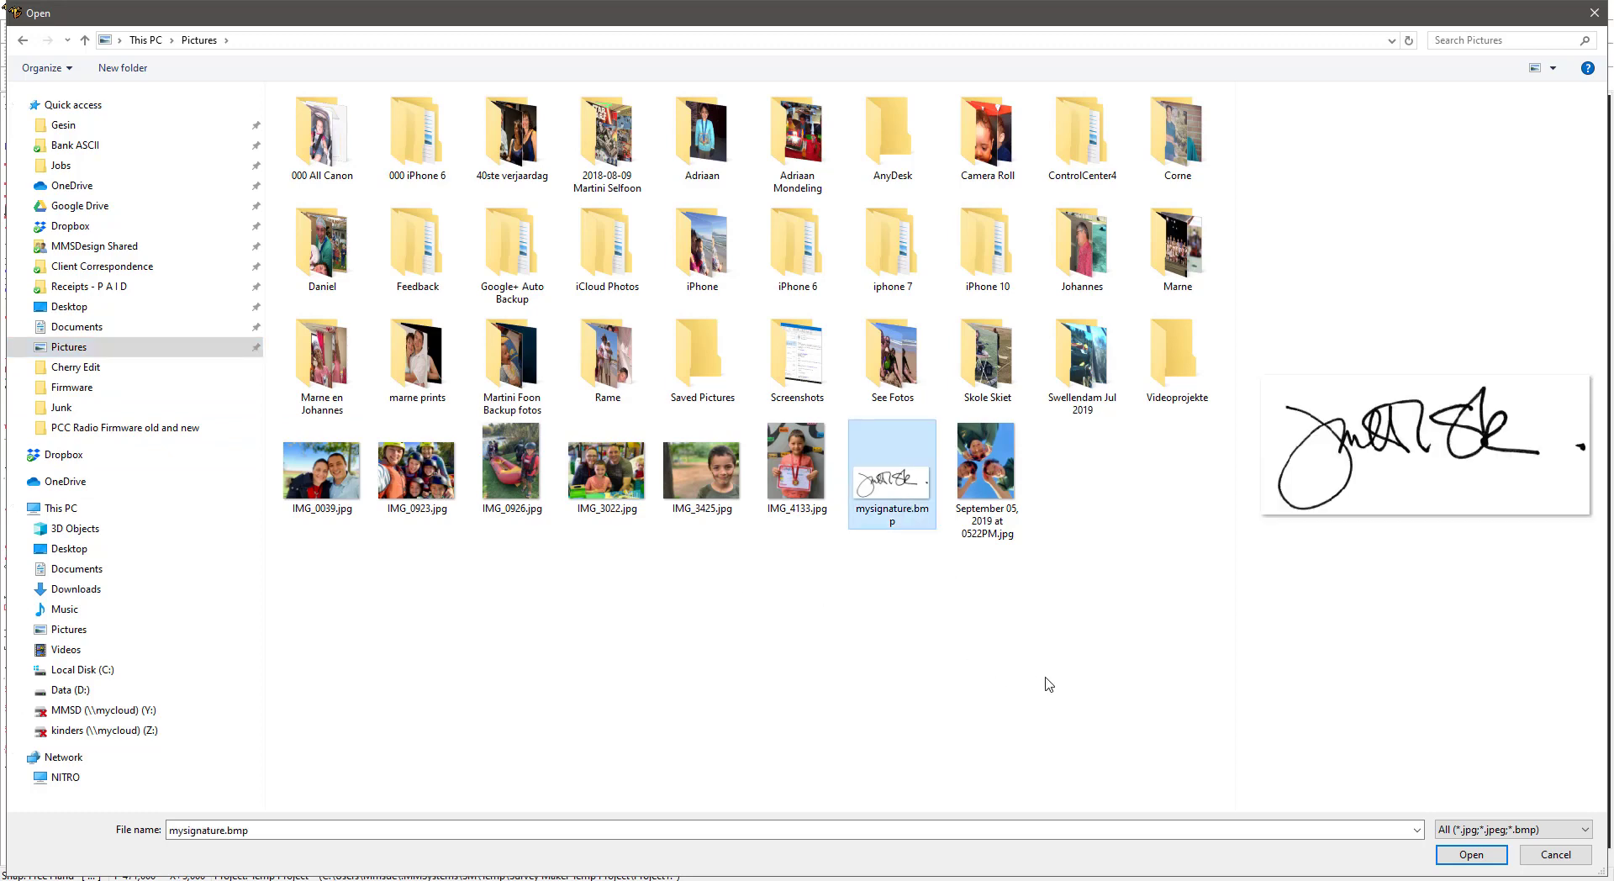
pyautogui.click(1471, 855)
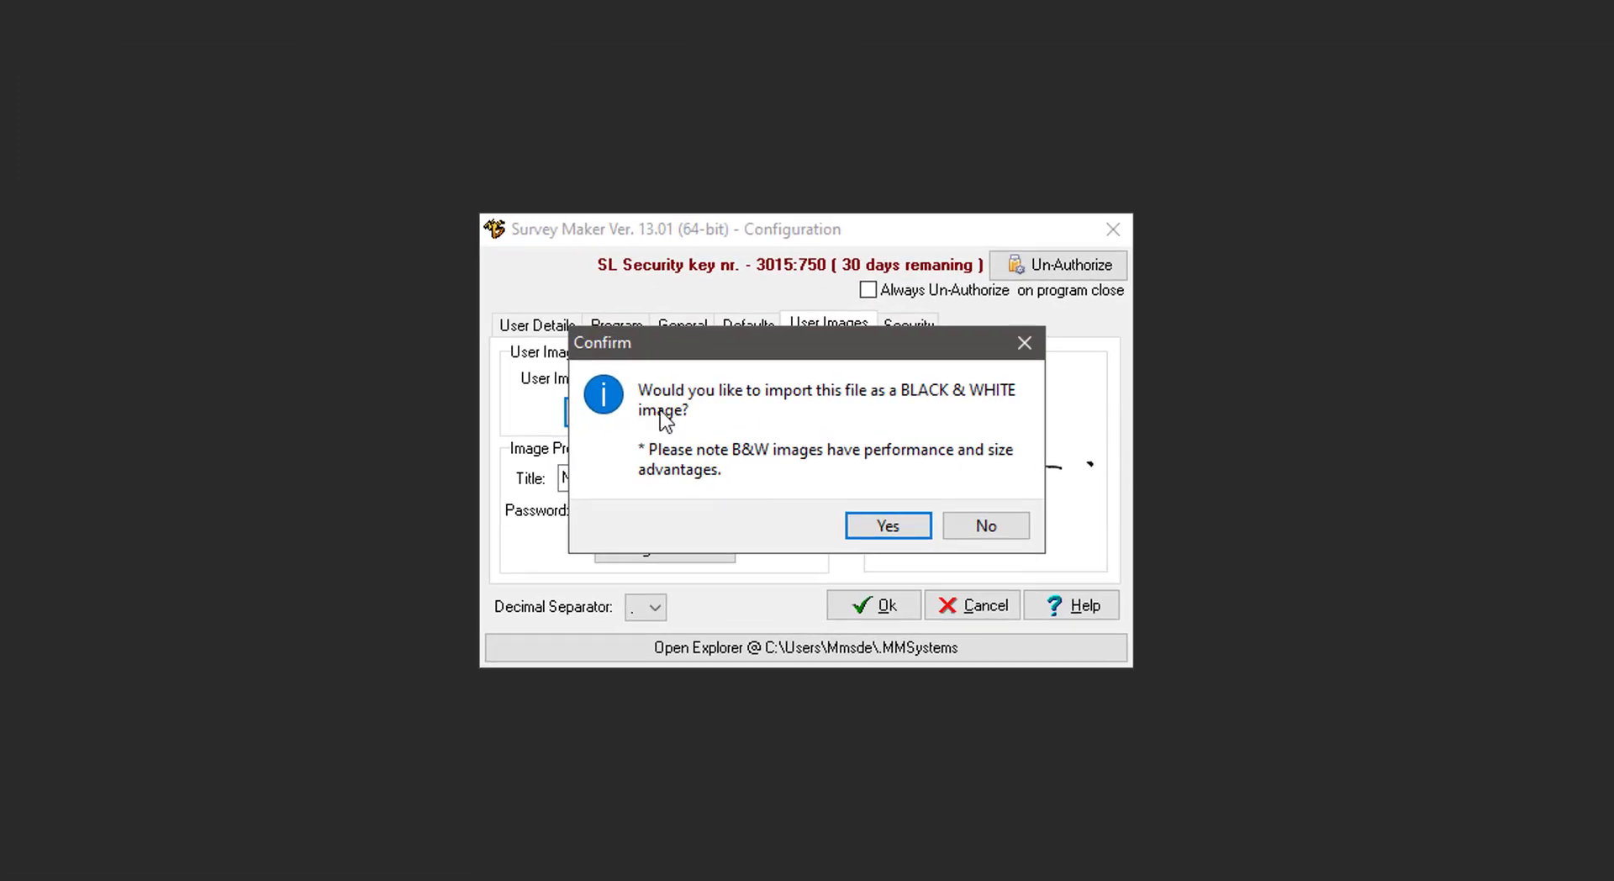
pyautogui.click(885, 527)
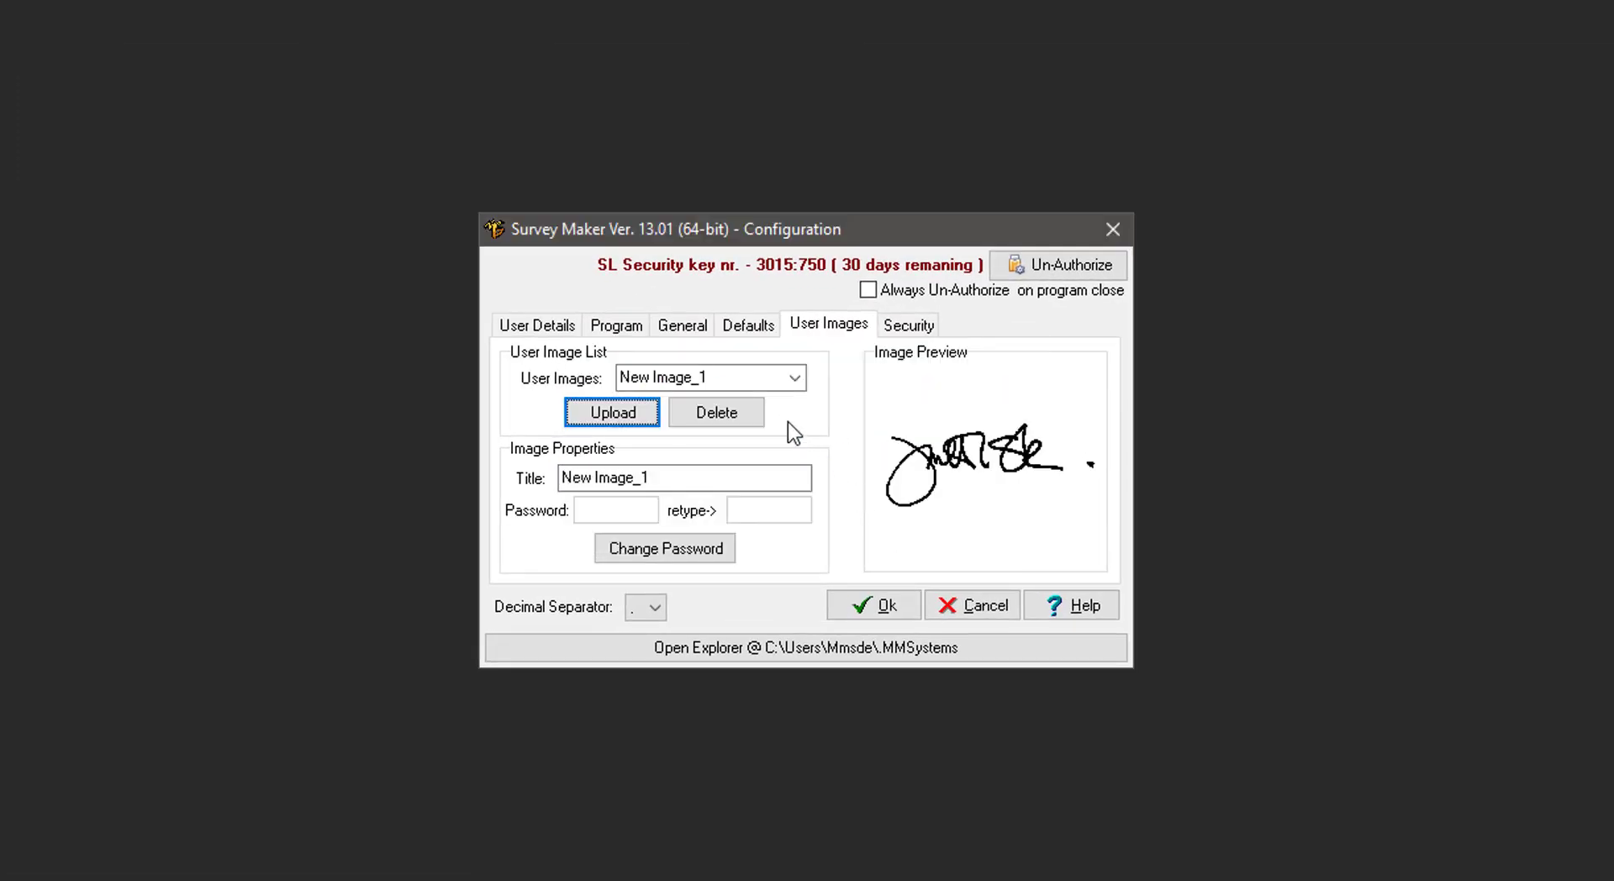
# - Title the uploaded image TheSignitureExample and accept the configuration
pyautogui.click(731, 380)
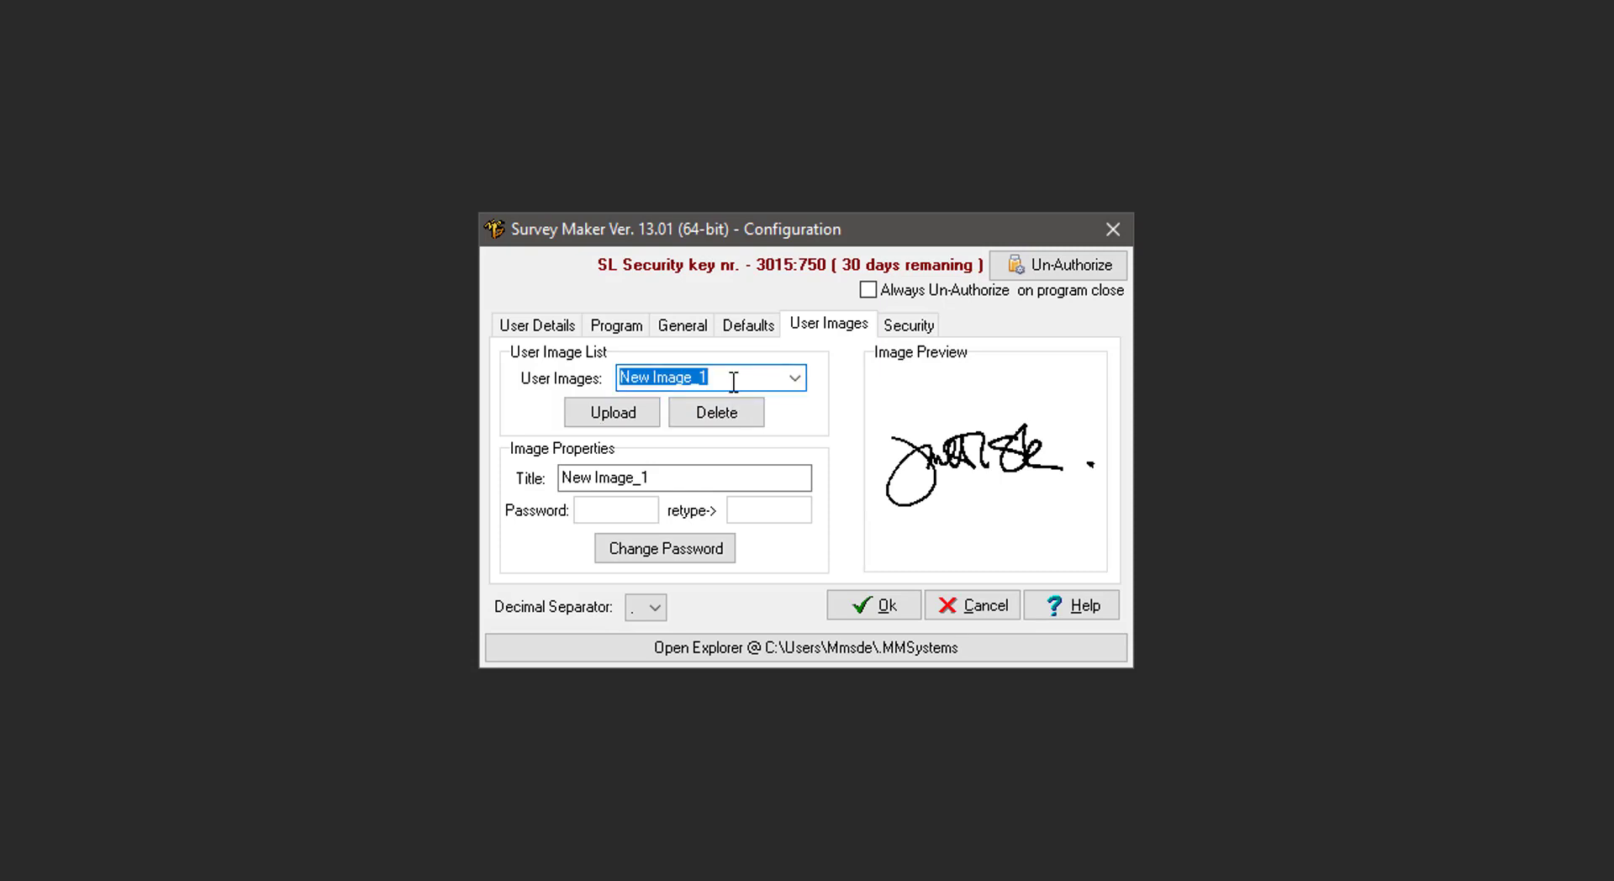
pyautogui.moveTo(666, 476); pyautogui.dragTo(558, 477)
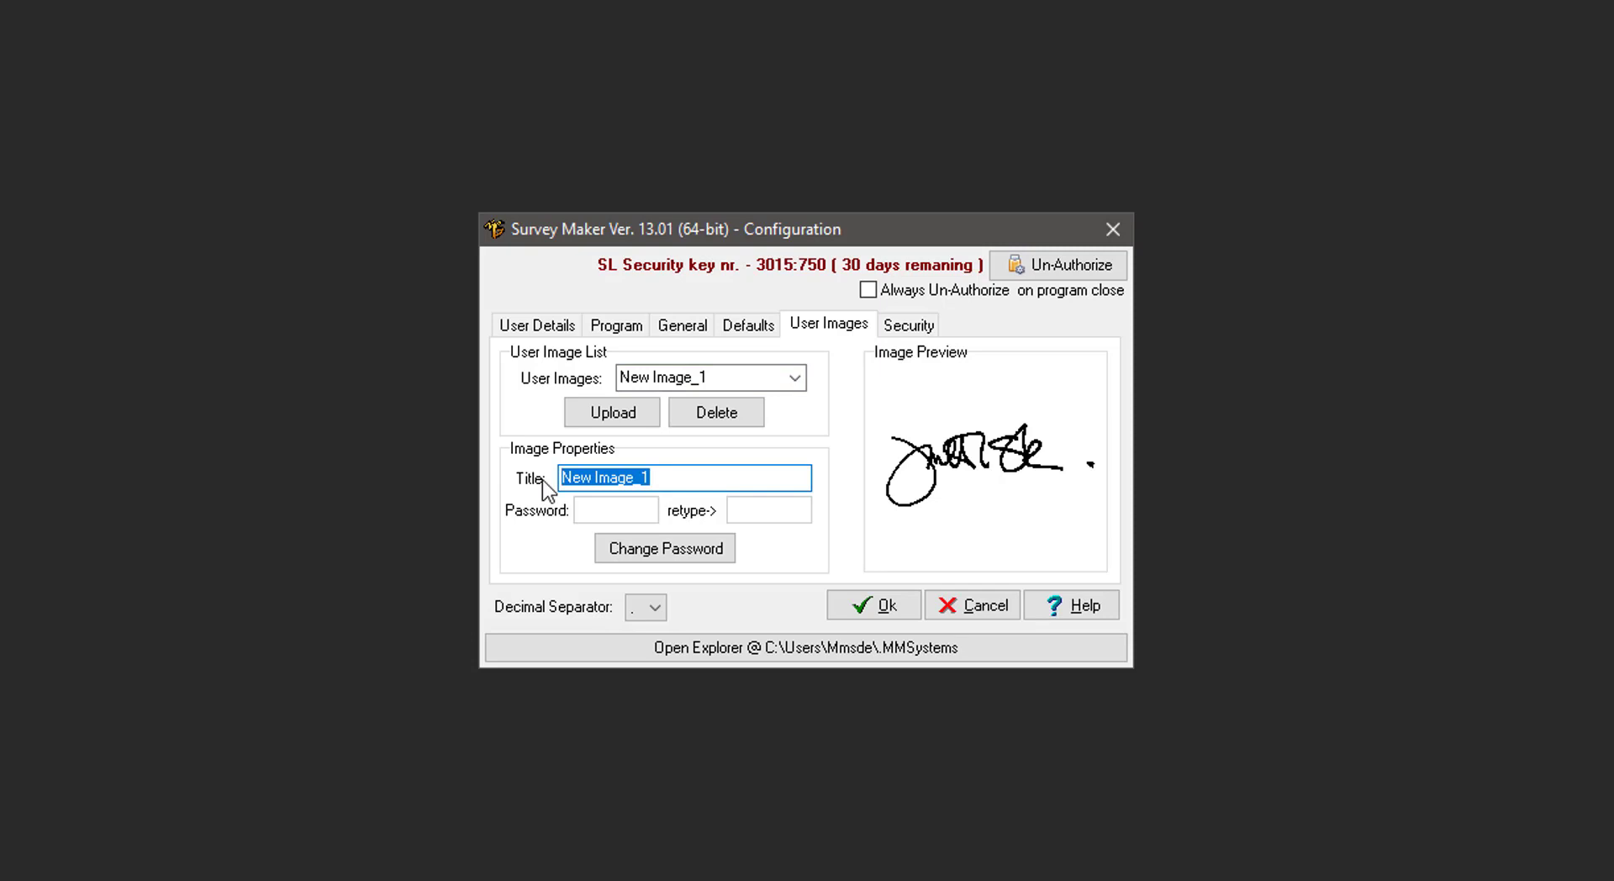
pyautogui.write('The')
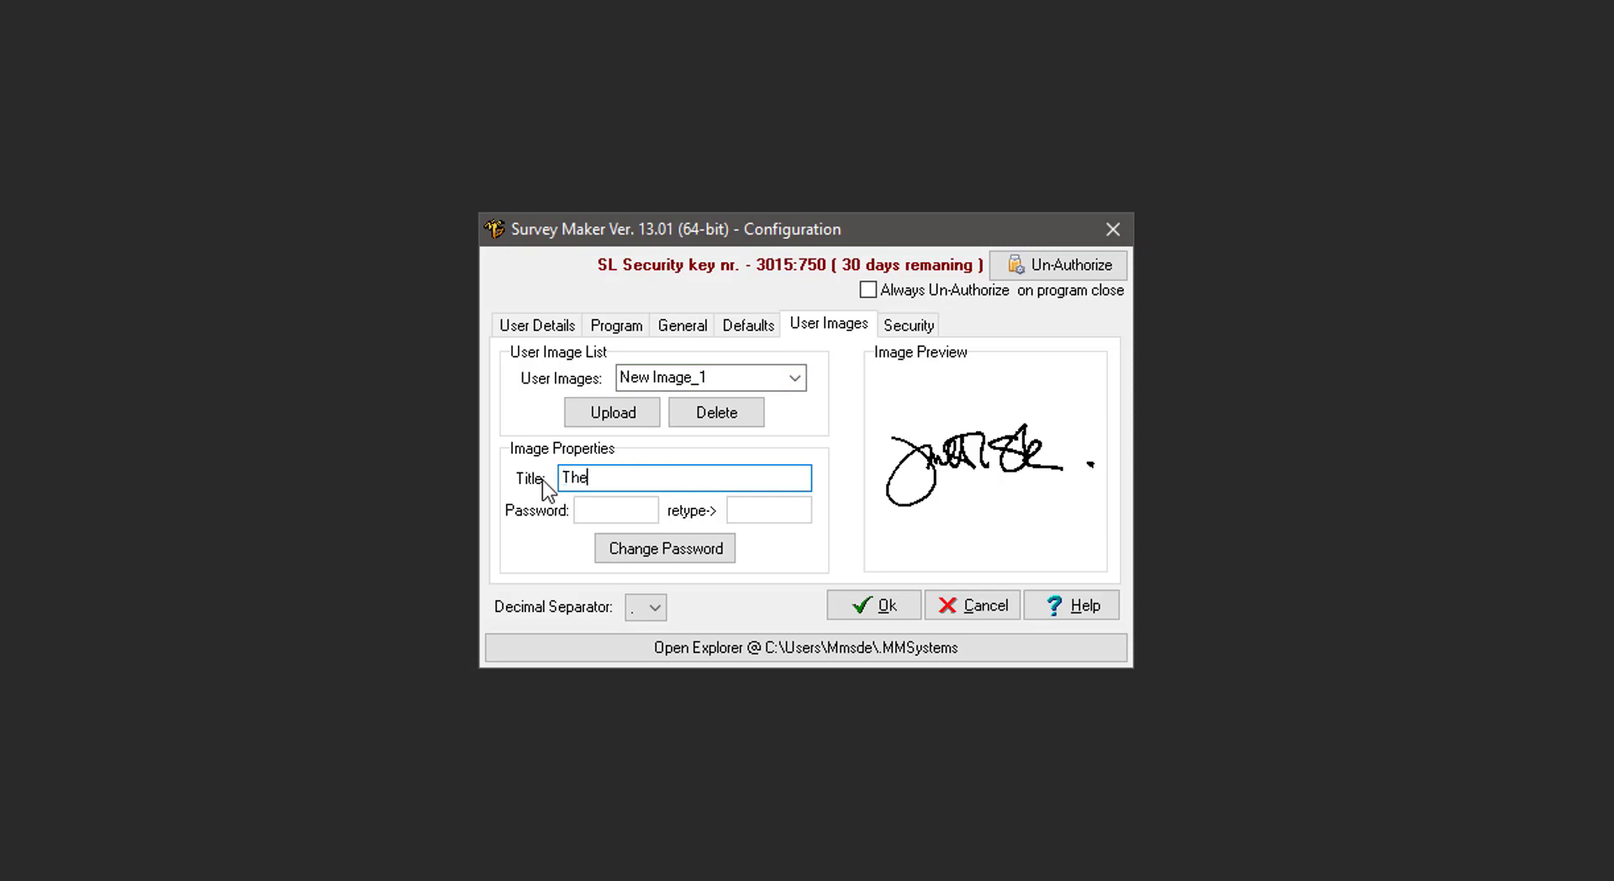
pyautogui.write('SignitureExample')
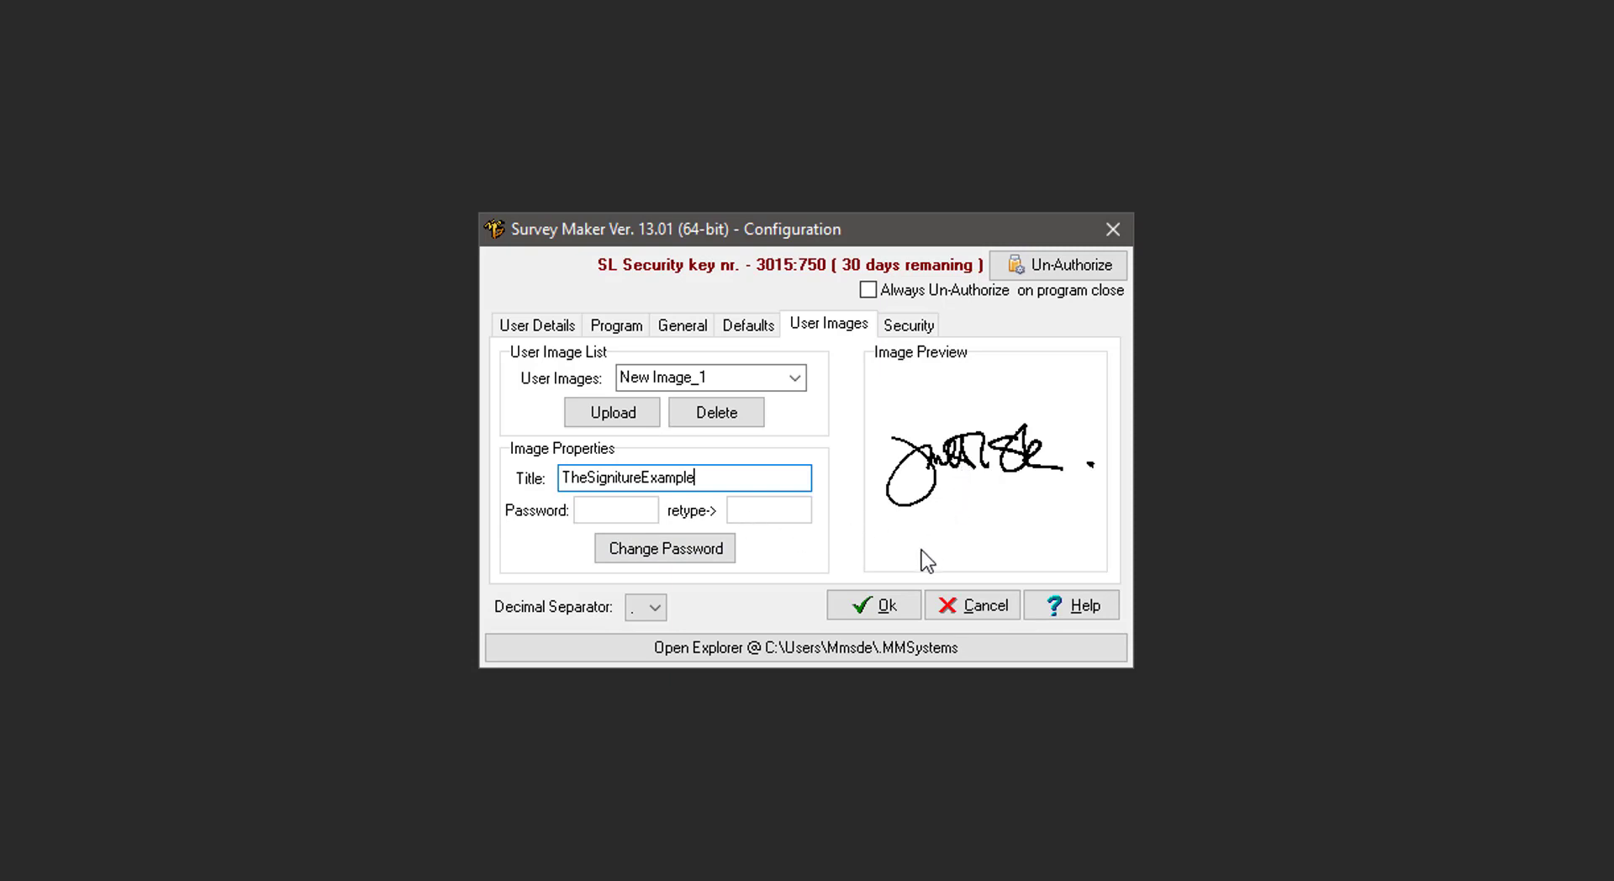
pyautogui.click(741, 378)
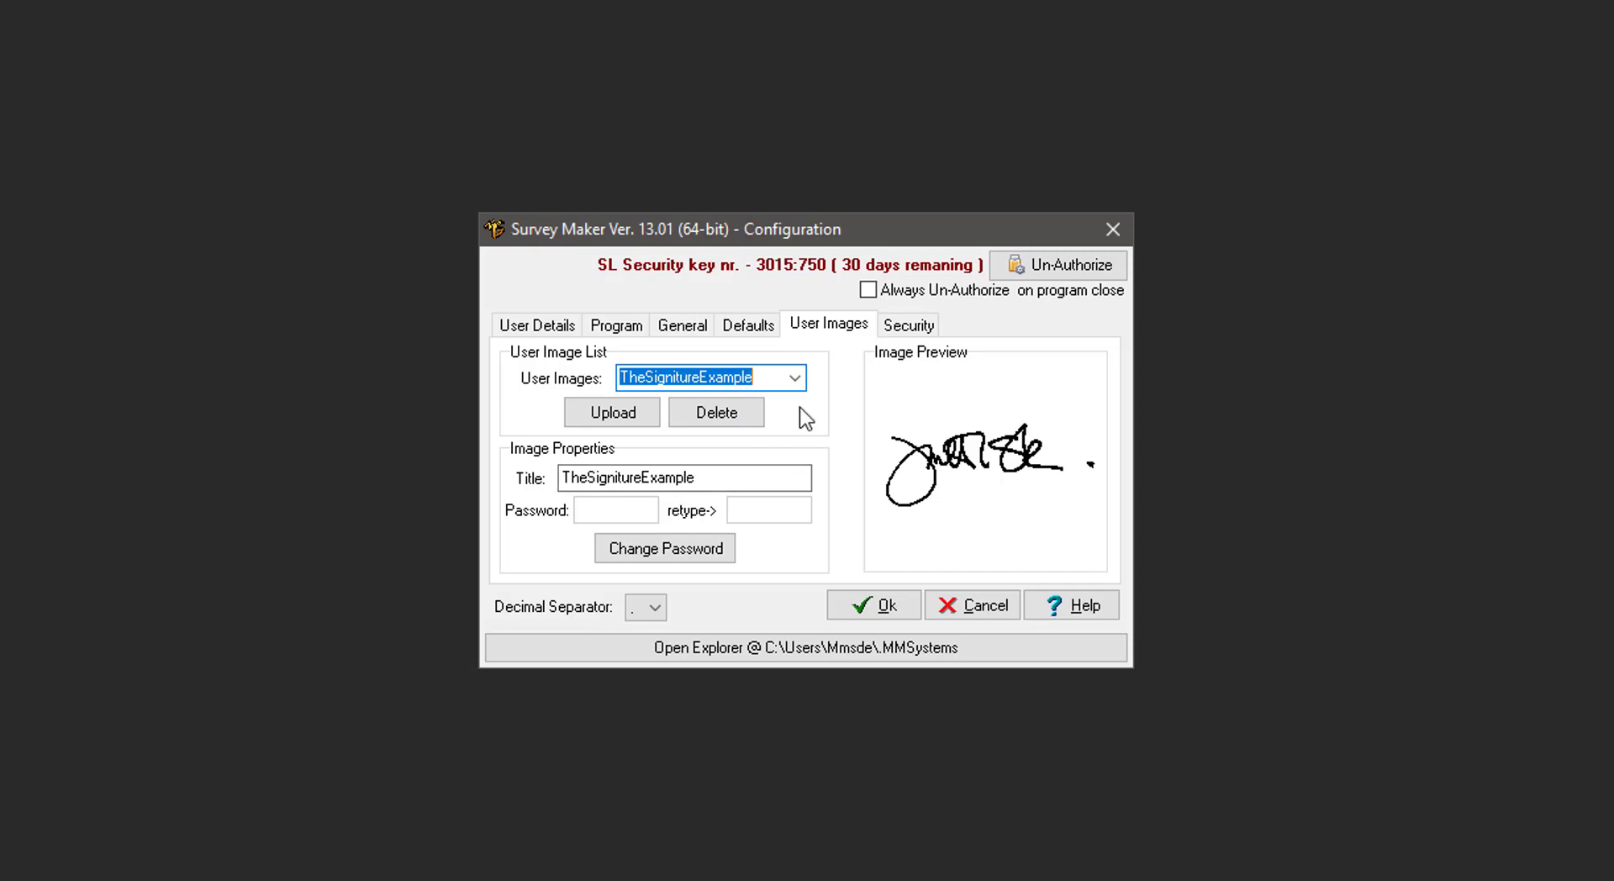
pyautogui.click(861, 612)
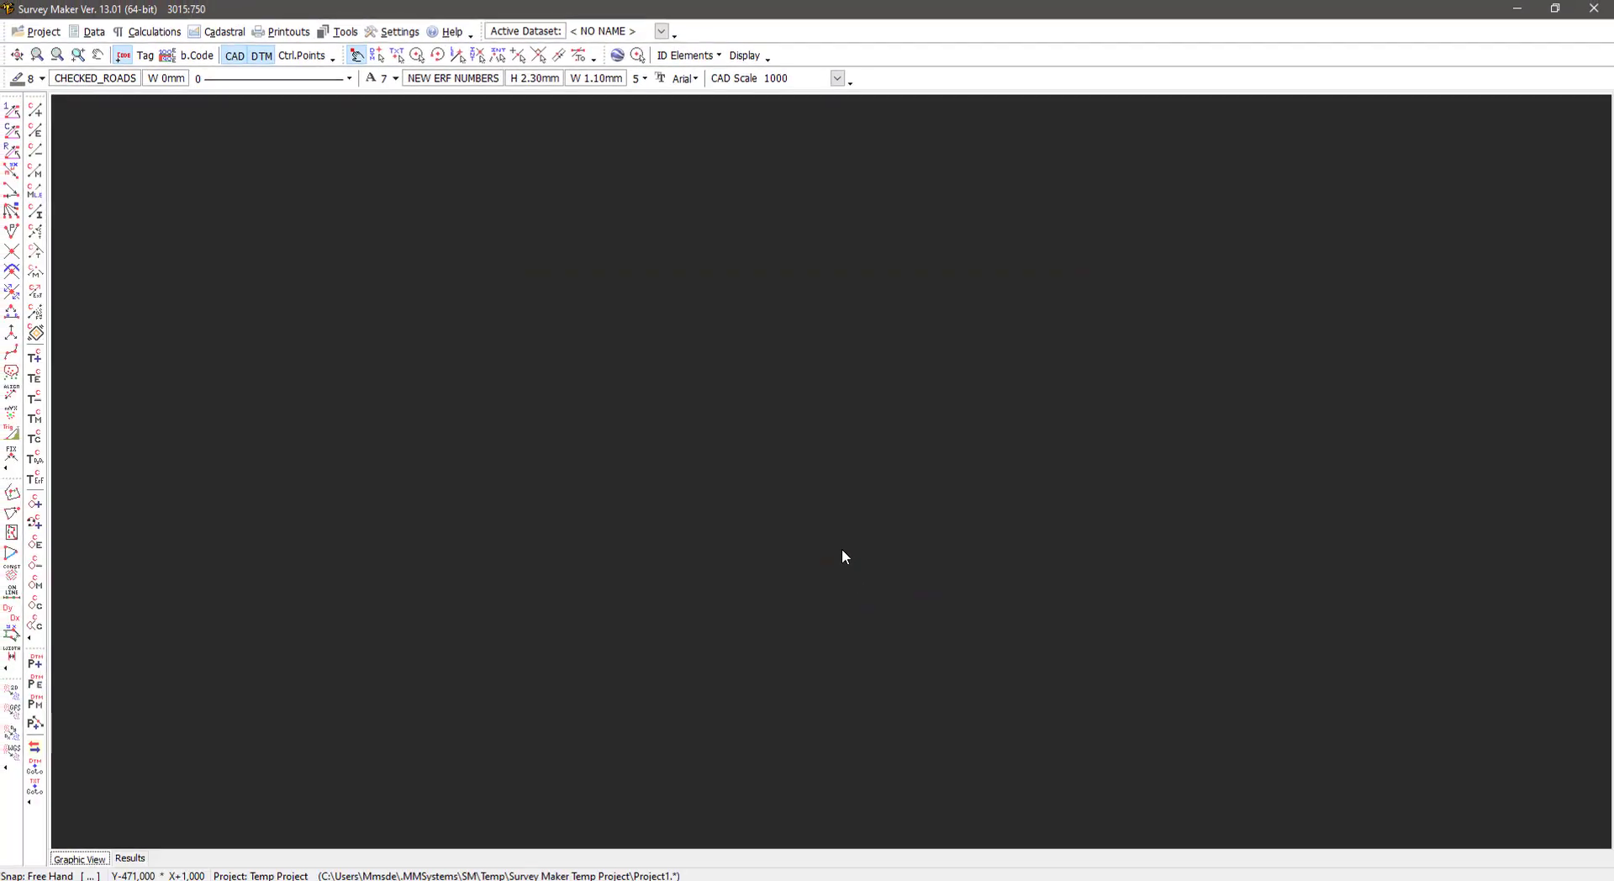
# - Reopen Cadastral Plans and load the erven file CHC1.erf
pyautogui.click(223, 33)
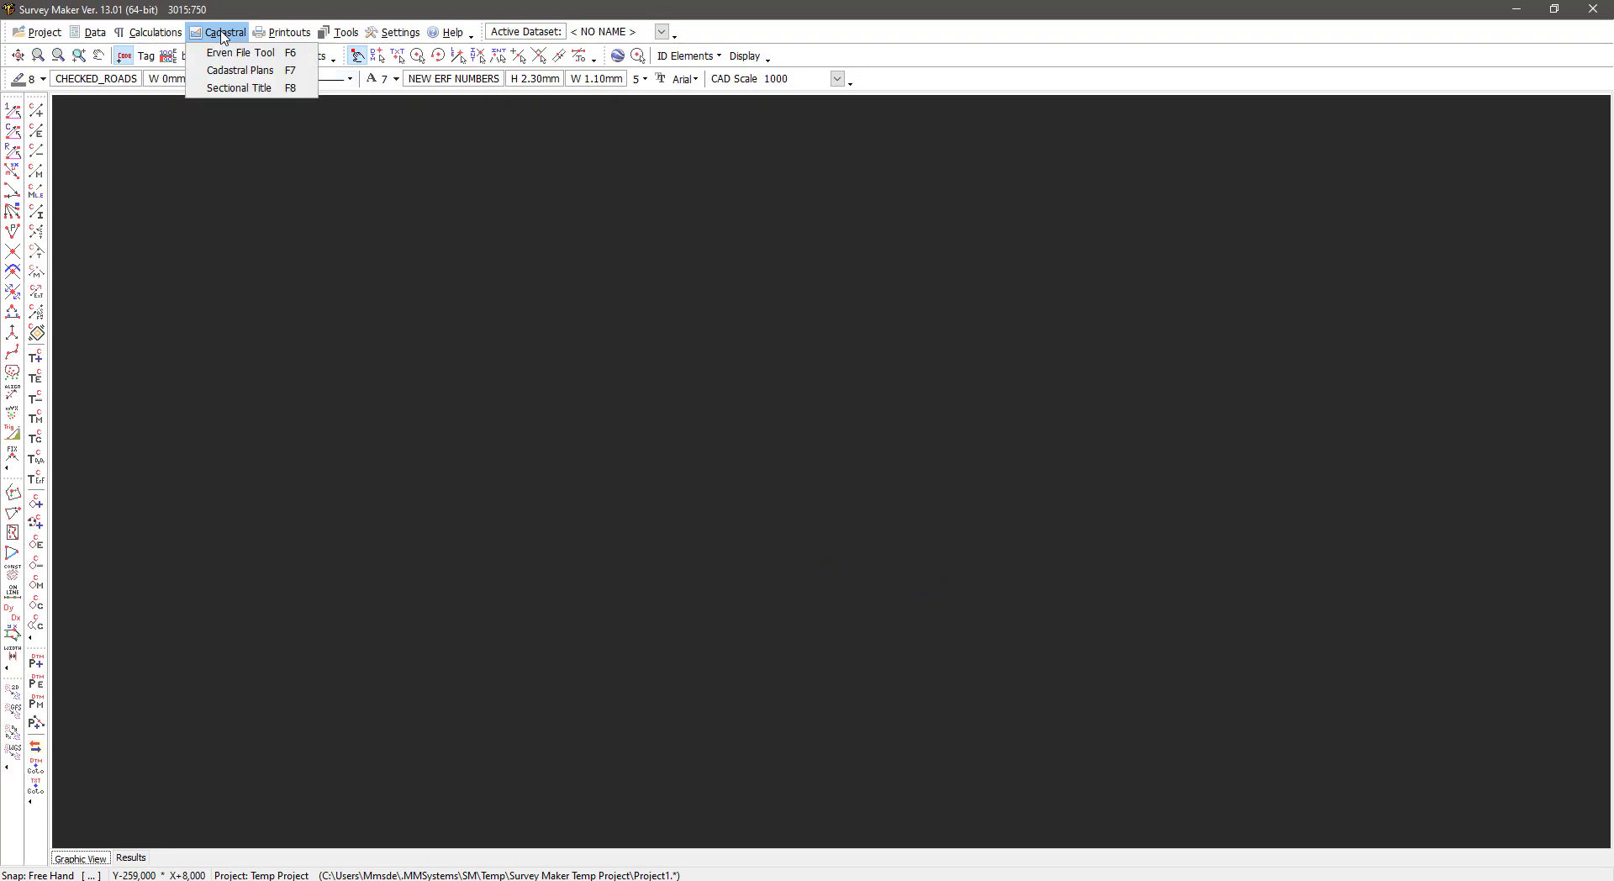
pyautogui.click(229, 50)
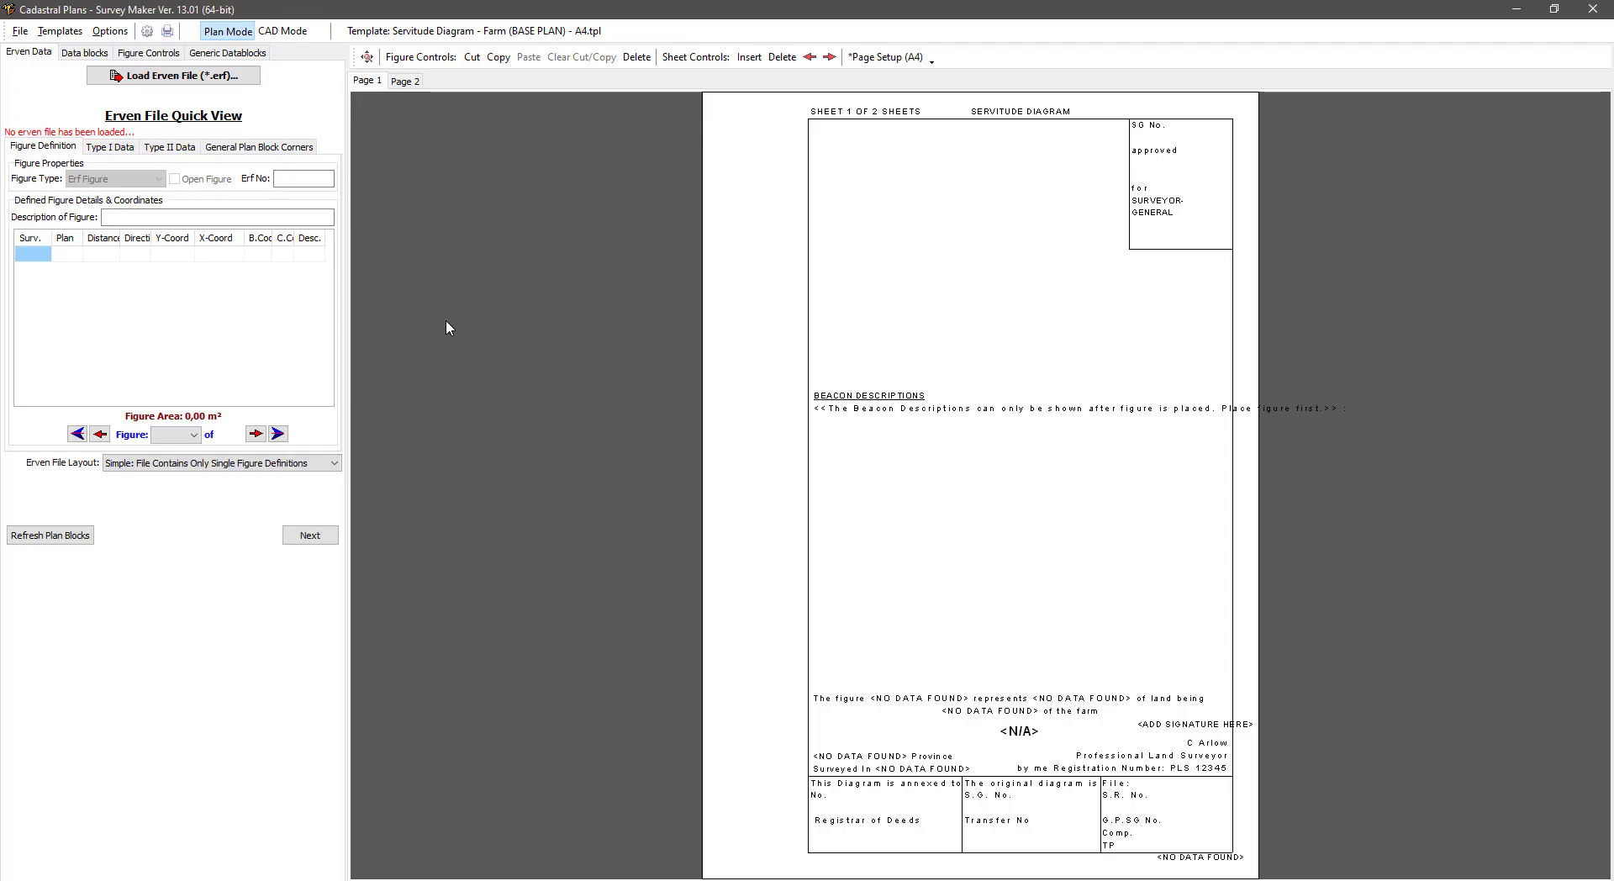
pyautogui.click(174, 78)
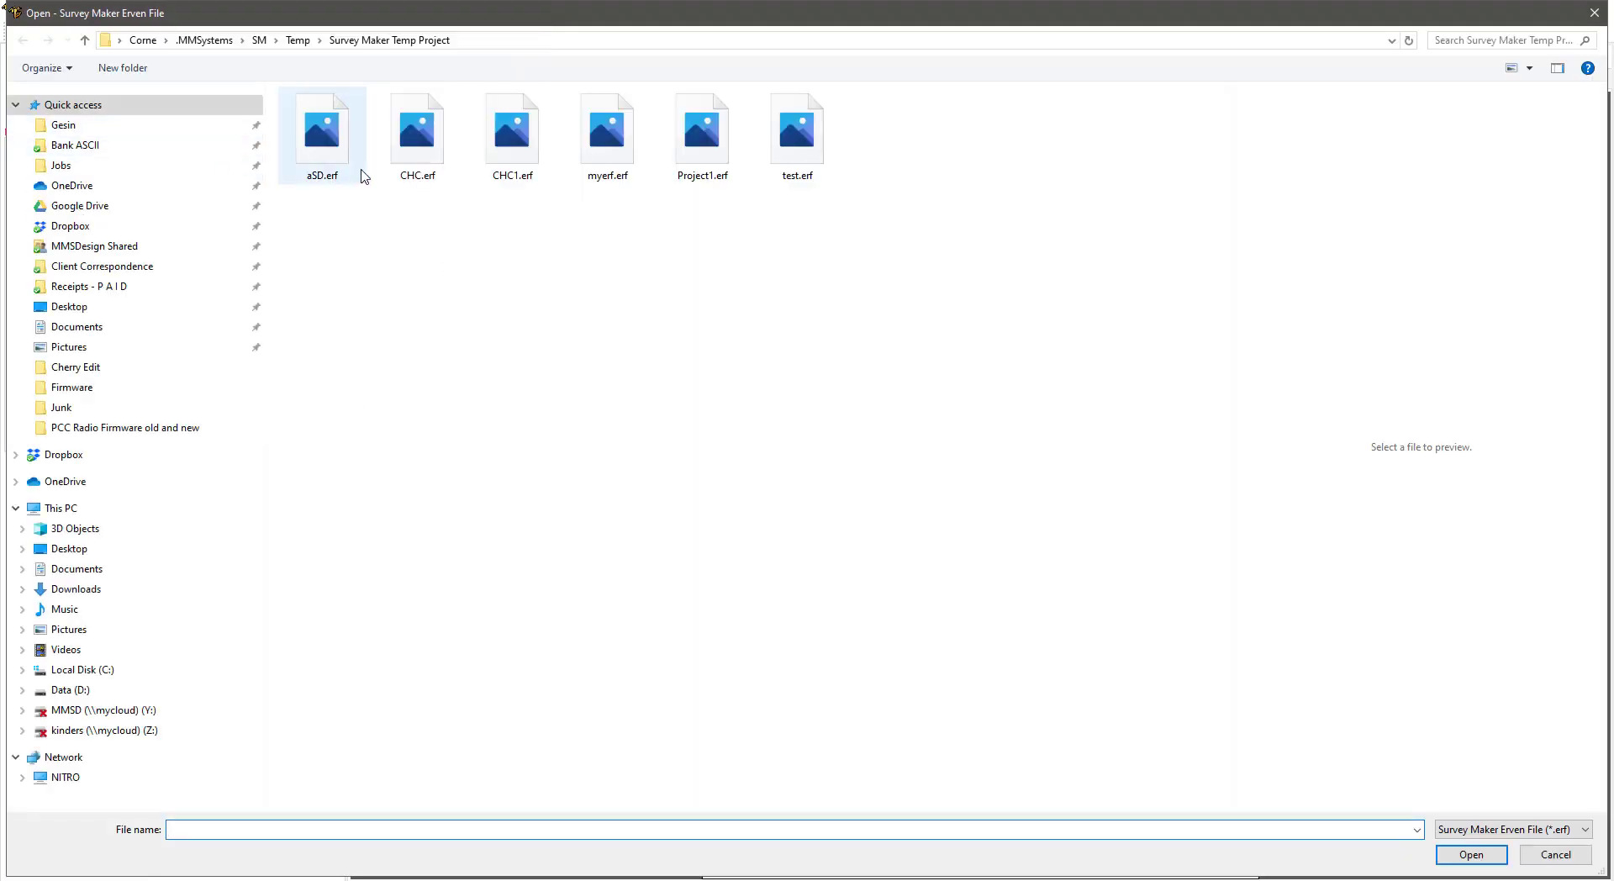
pyautogui.doubleClick(500, 155)
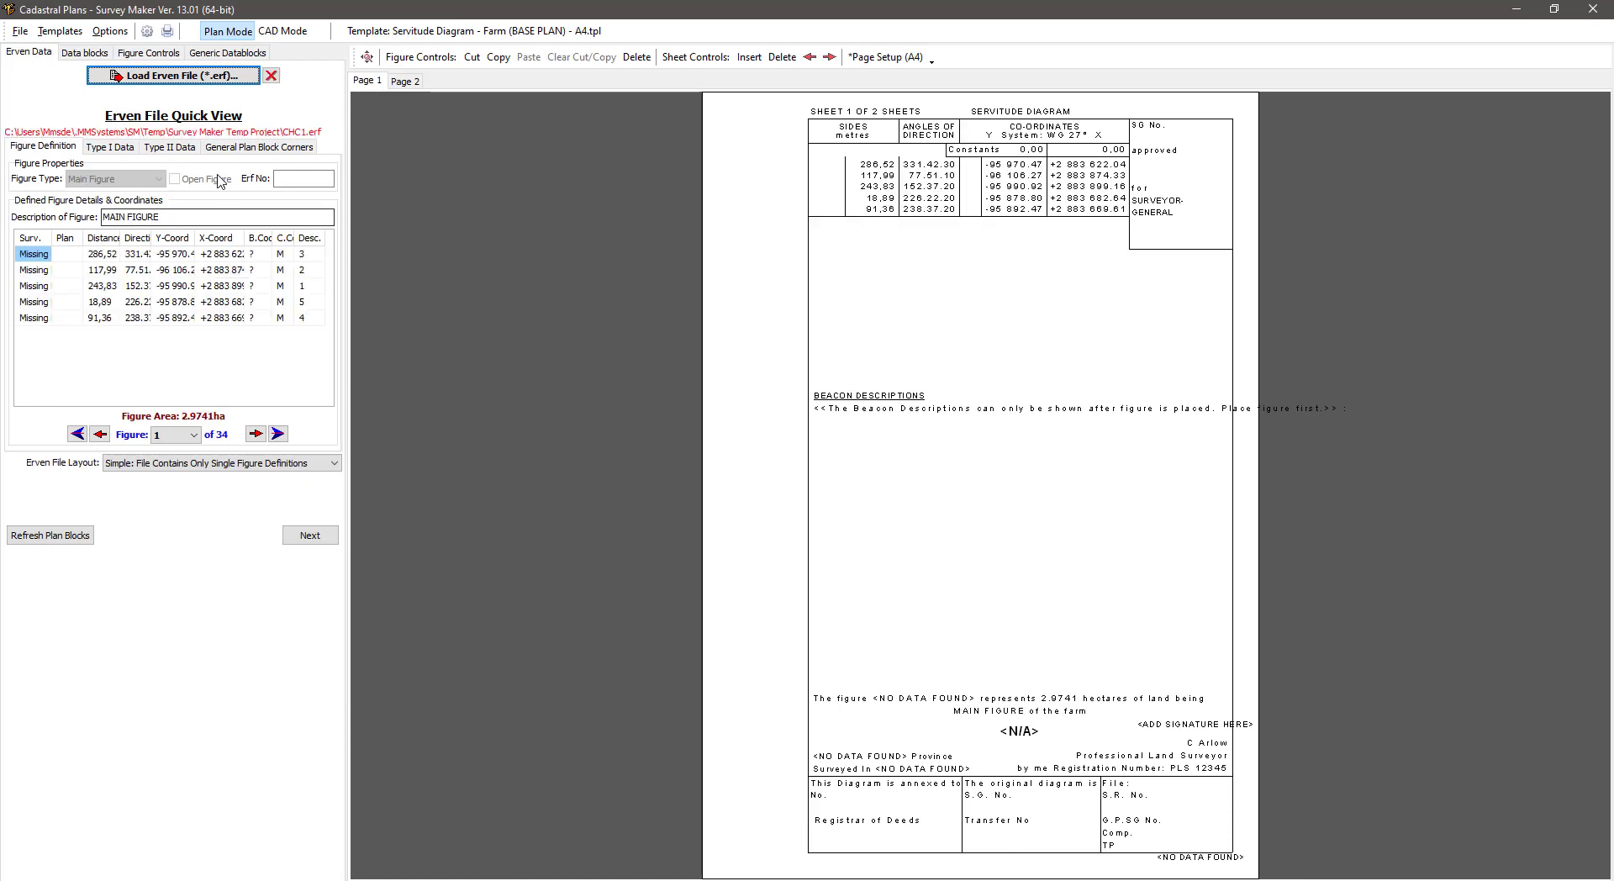
# - Replace the <ADD SIGNATURE HERE> text of the My Signature data block with the TheSignitureExample image
pyautogui.click(84, 52)
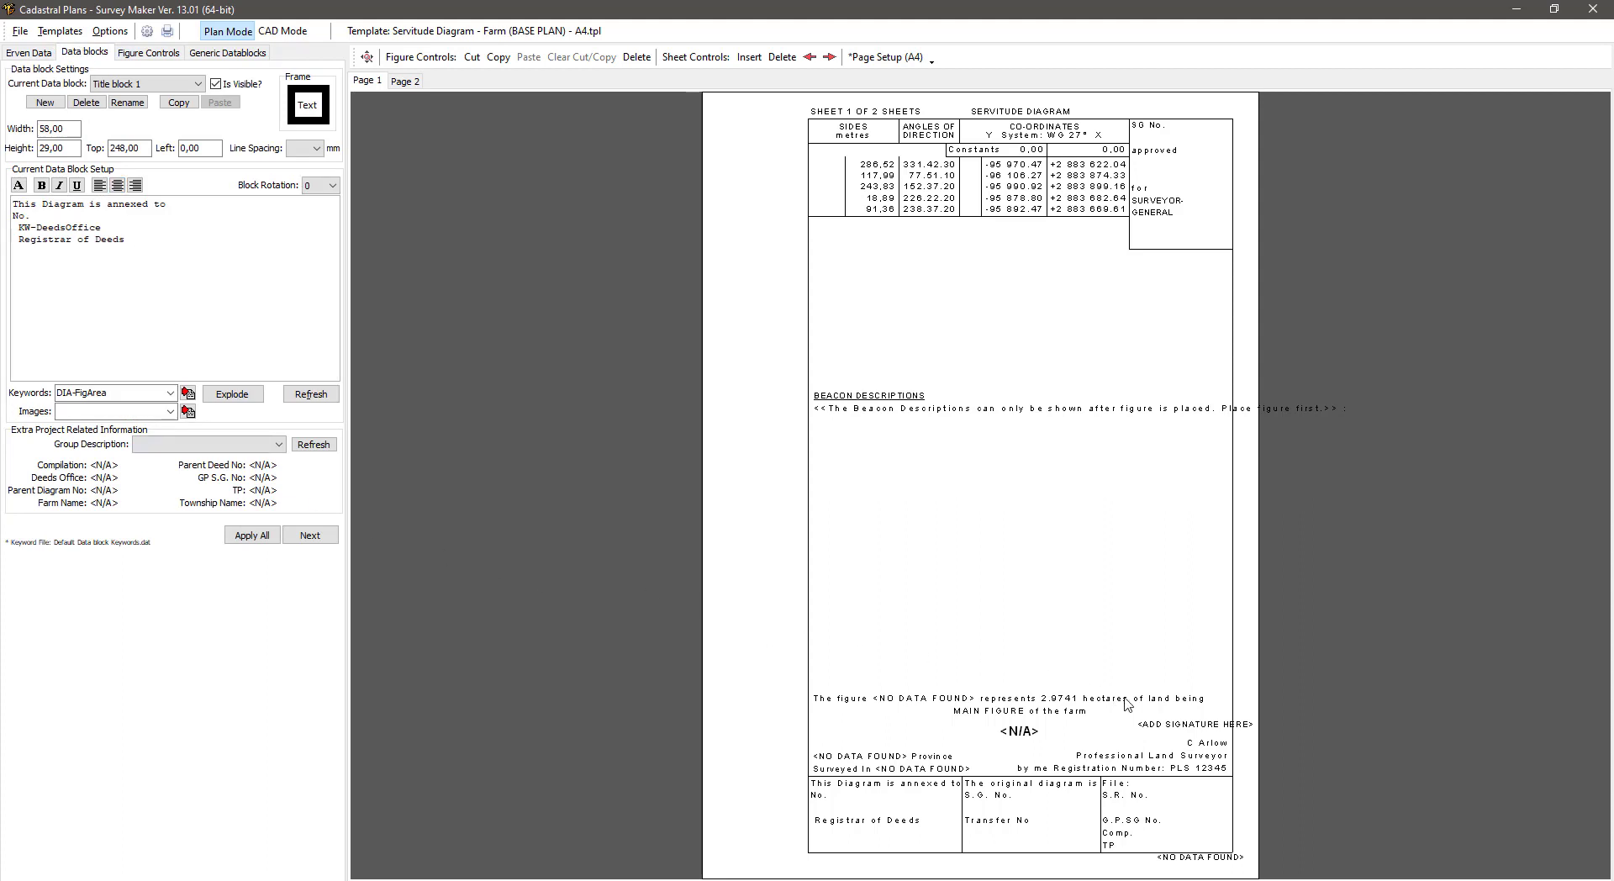
pyautogui.click(1171, 728)
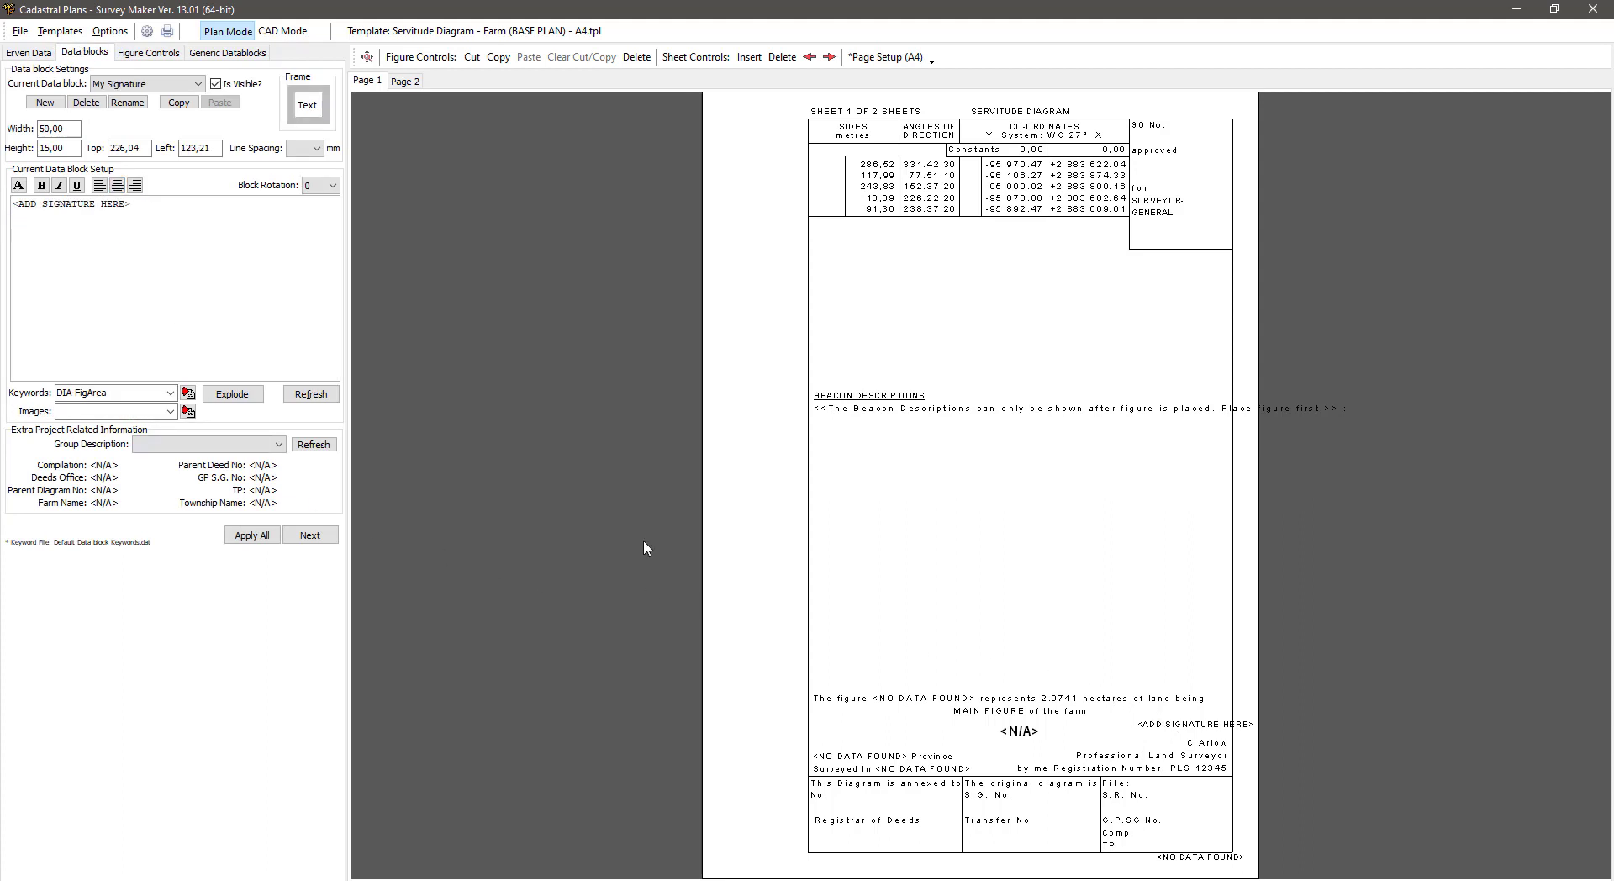
pyautogui.moveTo(101, 203); pyautogui.dragTo(6, 203)
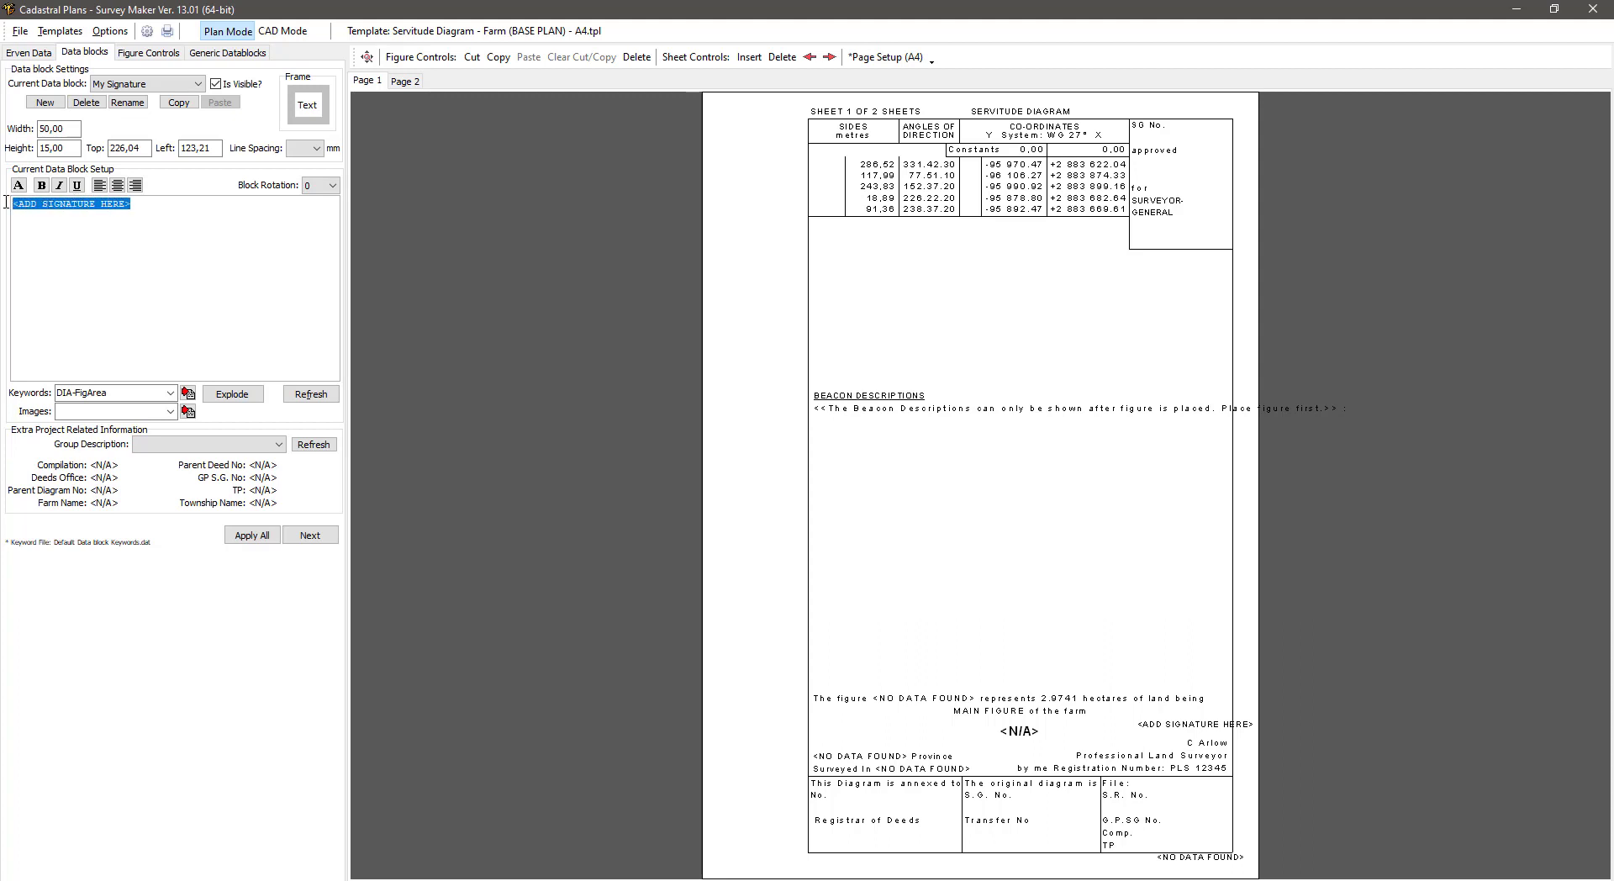
pyautogui.press('Delete')
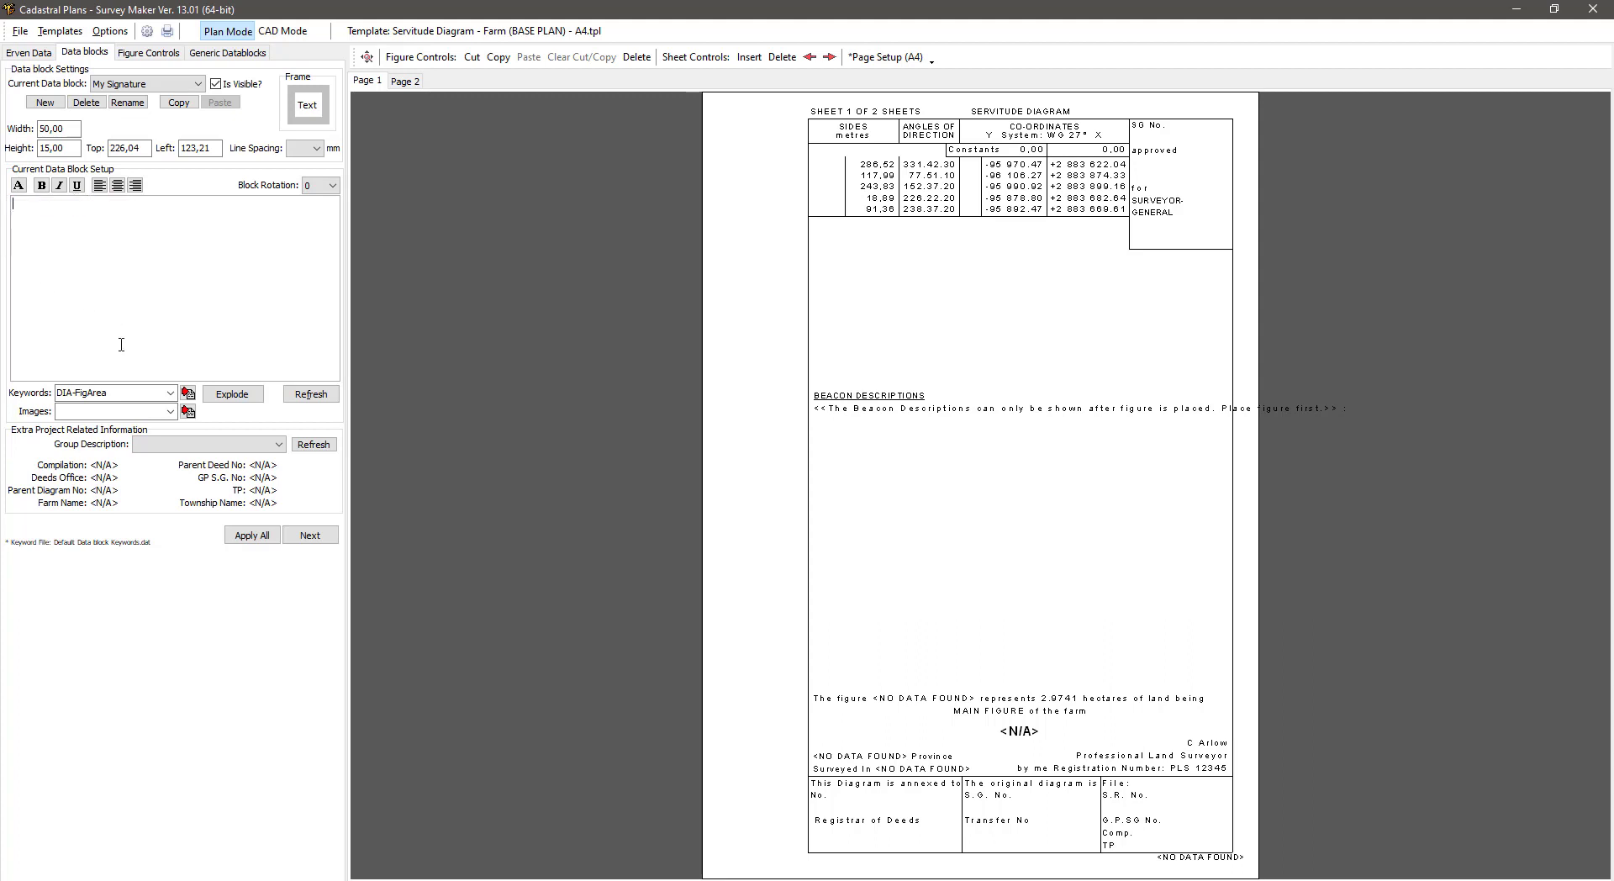
pyautogui.click(171, 412)
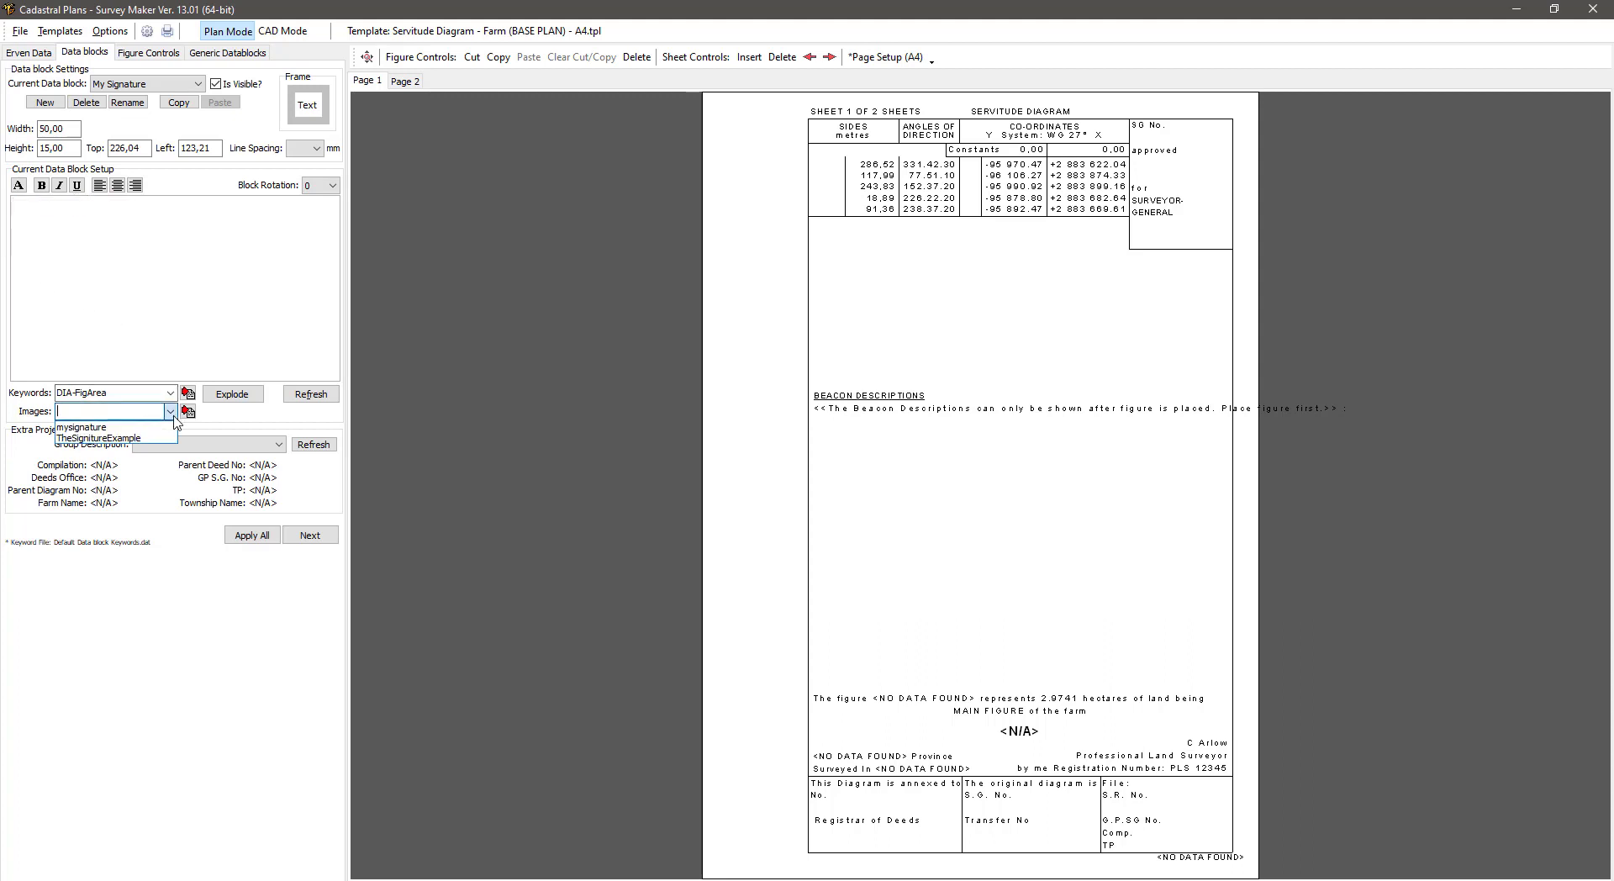
pyautogui.click(165, 437)
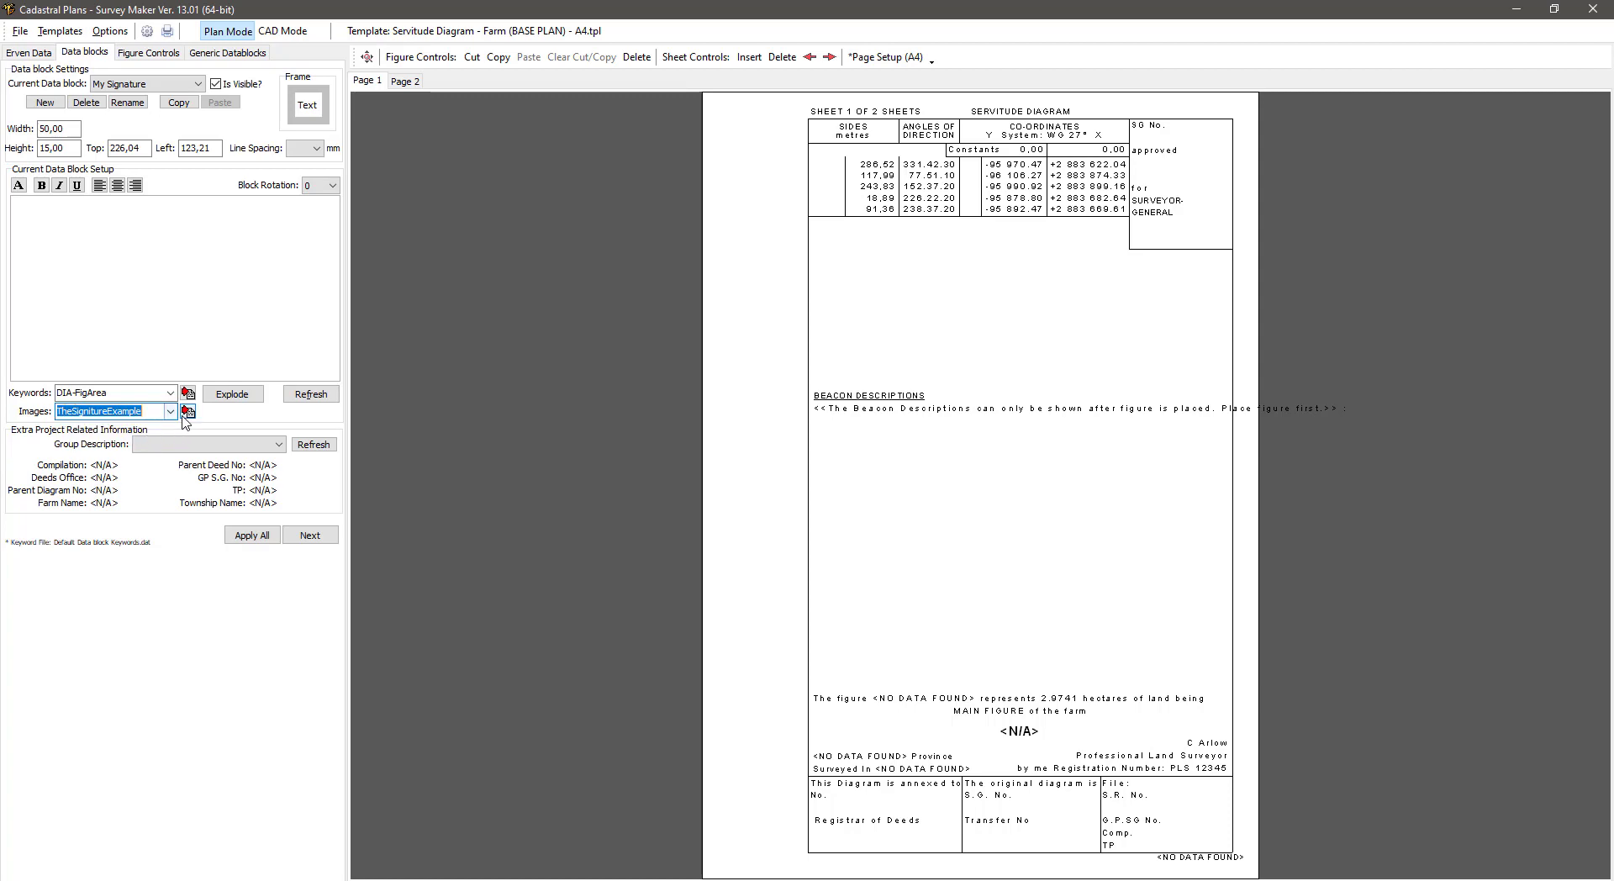
pyautogui.click(187, 412)
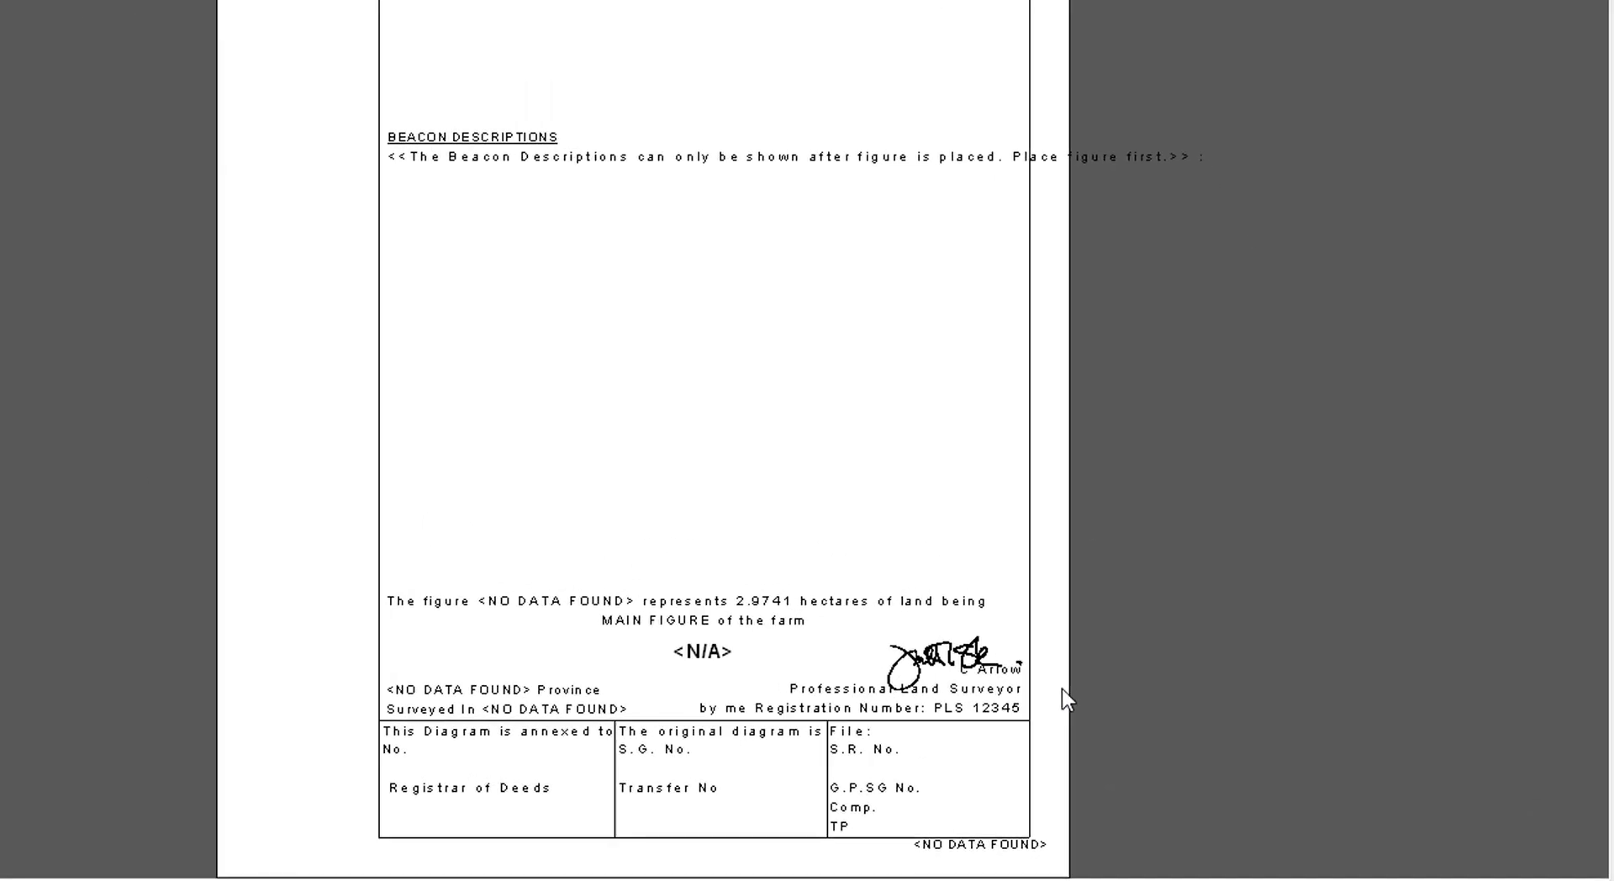
# - Move the signature image slightly left so that it sits beside the surveyor's name above the registration details
pyautogui.moveTo(940, 651)
pyautogui.mouseDown()
pyautogui.moveTo(912, 673)
pyautogui.moveTo(923, 647)
pyautogui.moveTo(926, 662)
pyautogui.moveTo(896, 656)
pyautogui.mouseUp()
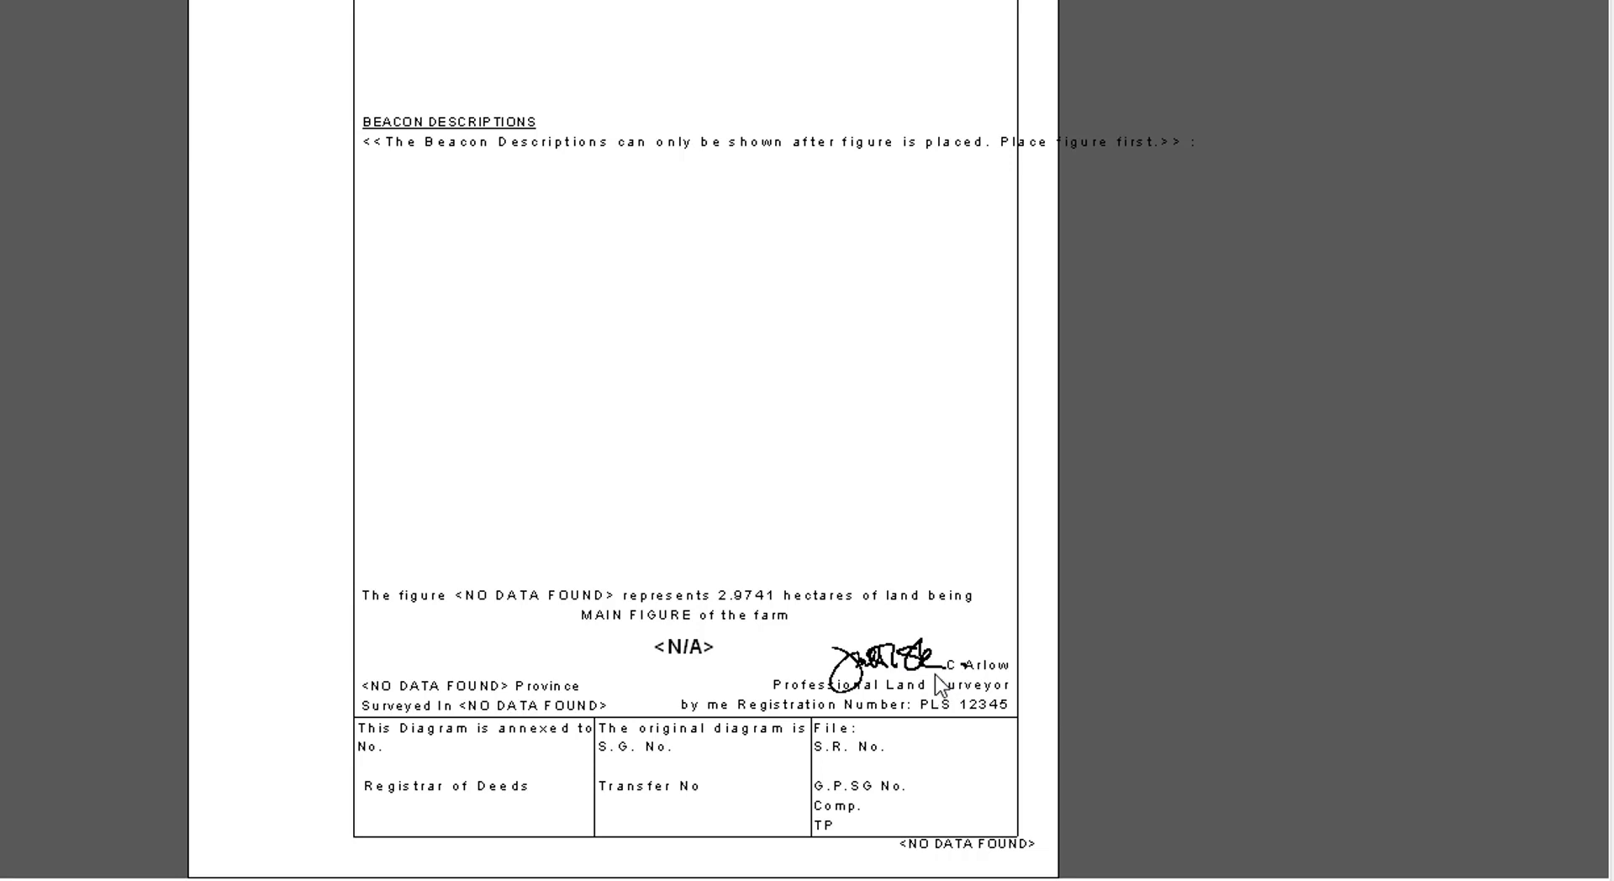
pyautogui.click(907, 659)
pyautogui.moveTo(906, 659); pyautogui.dragTo(897, 650)
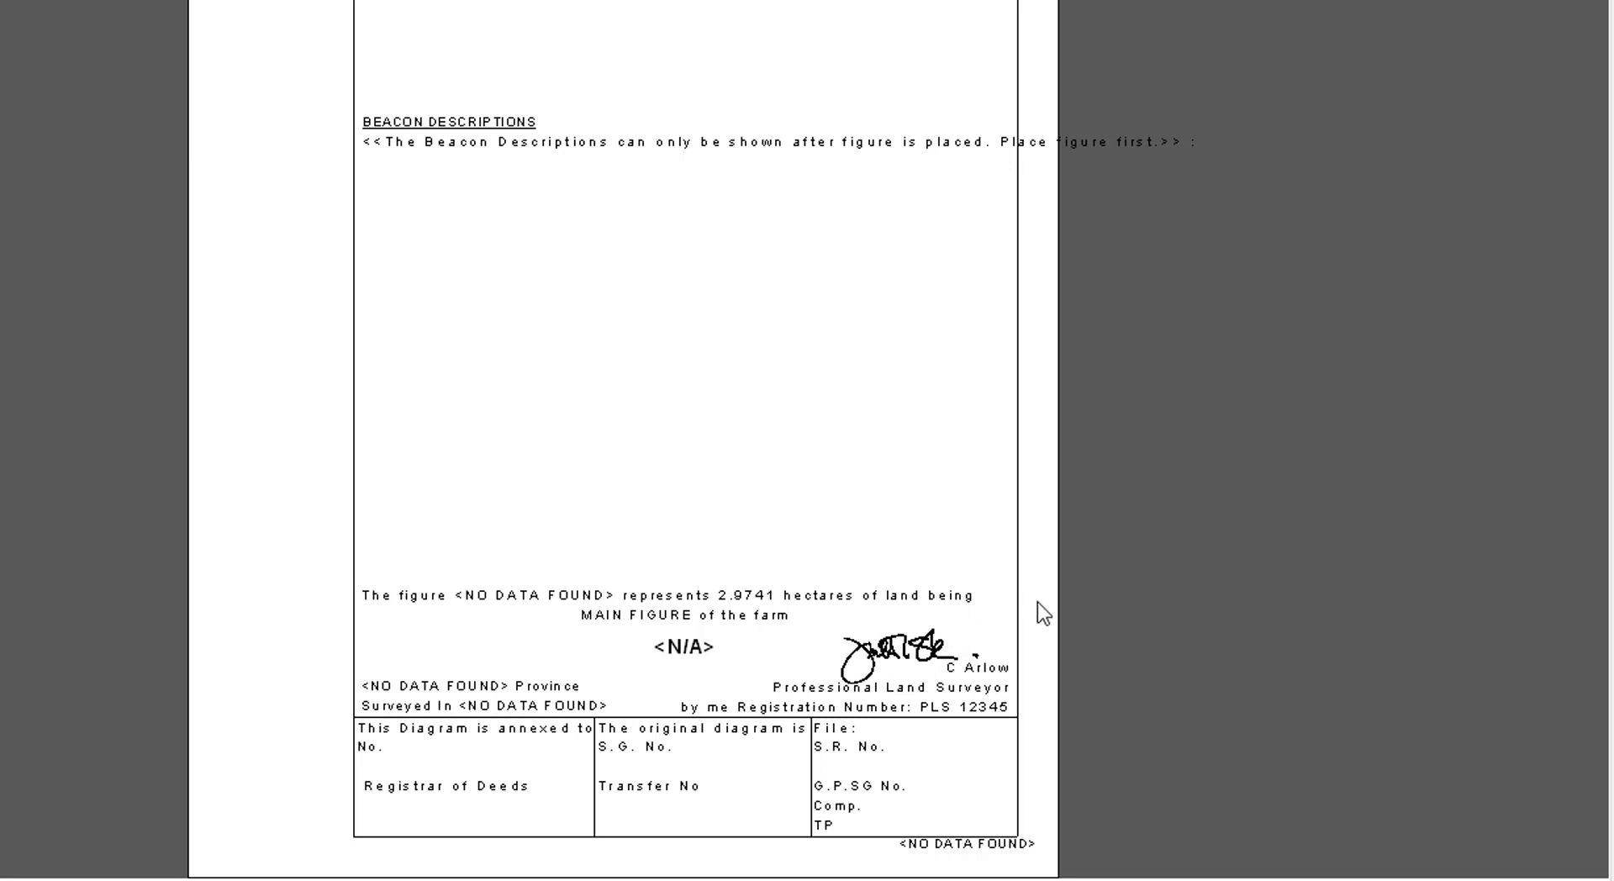